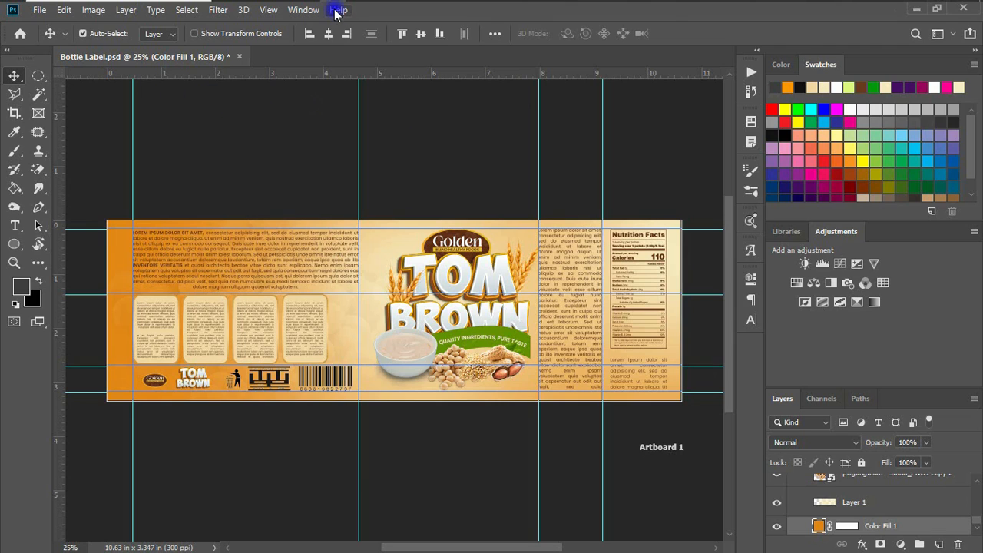
mouse_move(318, 4)
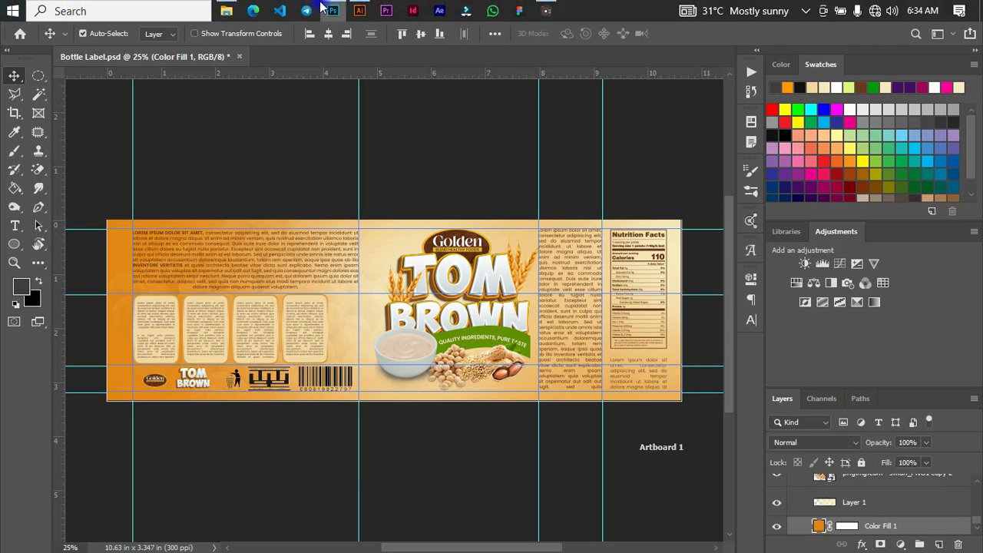
click(231, 13)
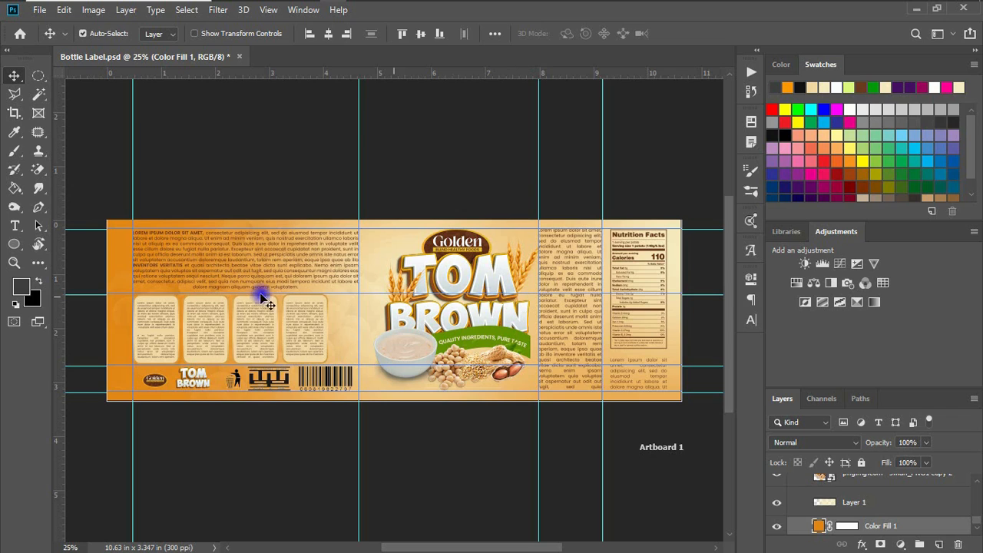
Step: Create a new artboard document named Protein Powder, 27 × 8.5 centimeters at 300 pixels/inch in RGB Color
click(39, 9)
click(49, 26)
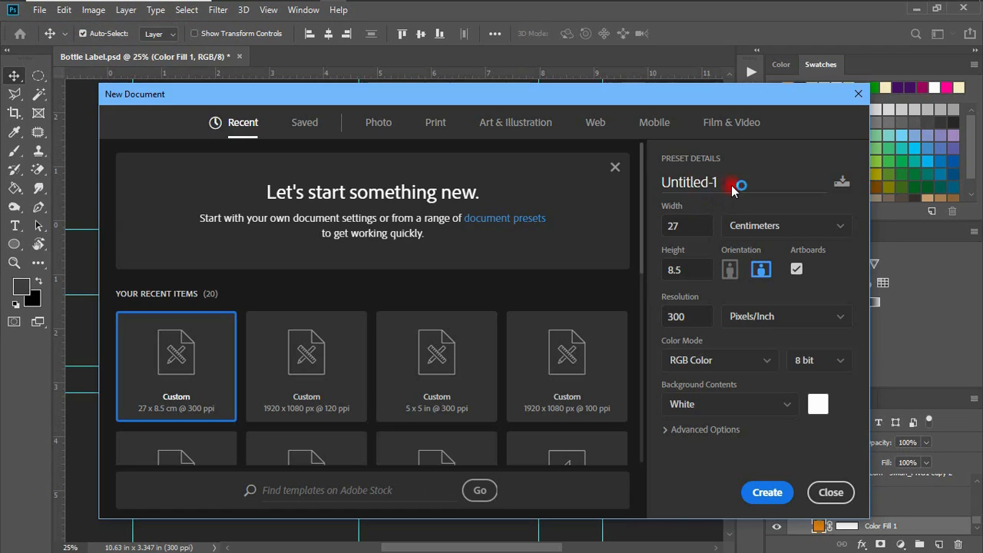
drag(732, 187, 661, 189)
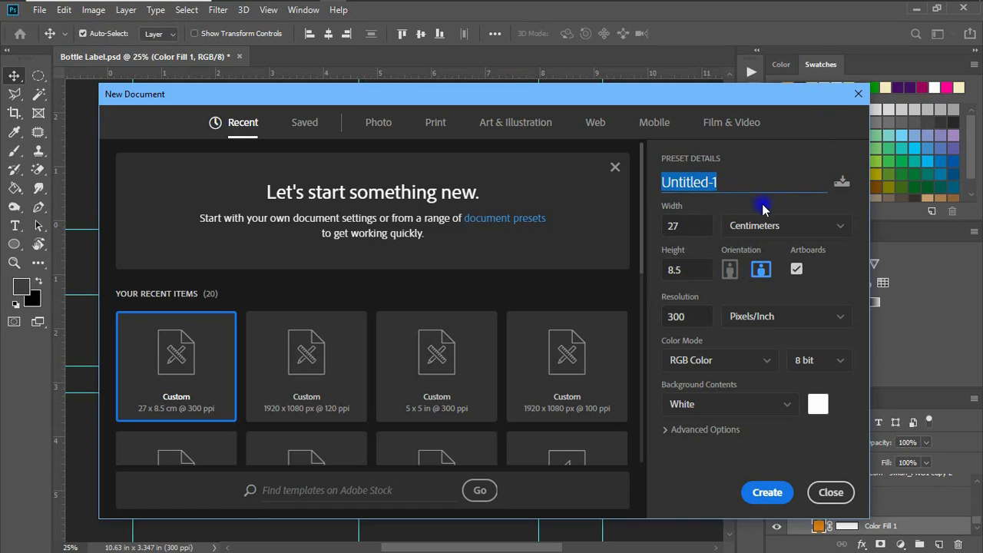
text(Protein Powder)
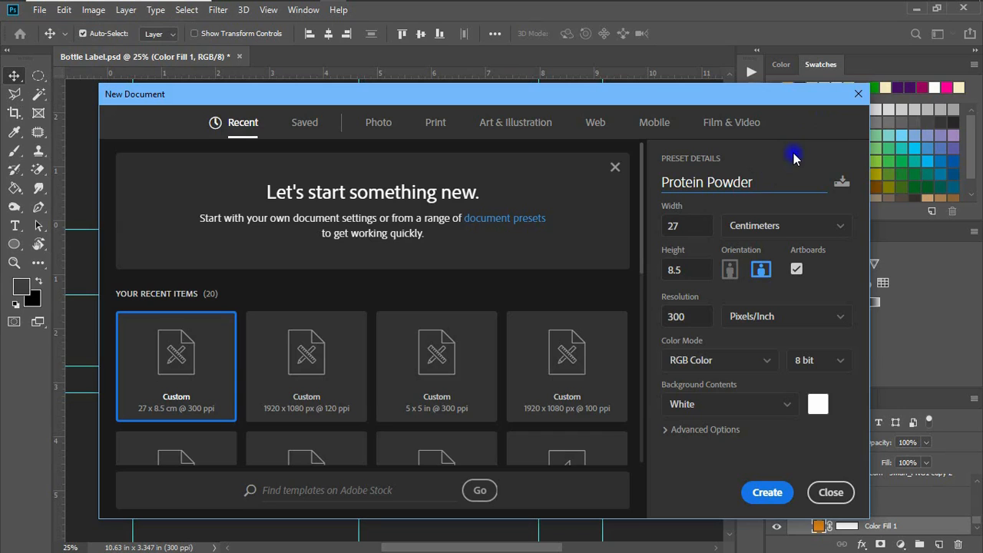
click(765, 229)
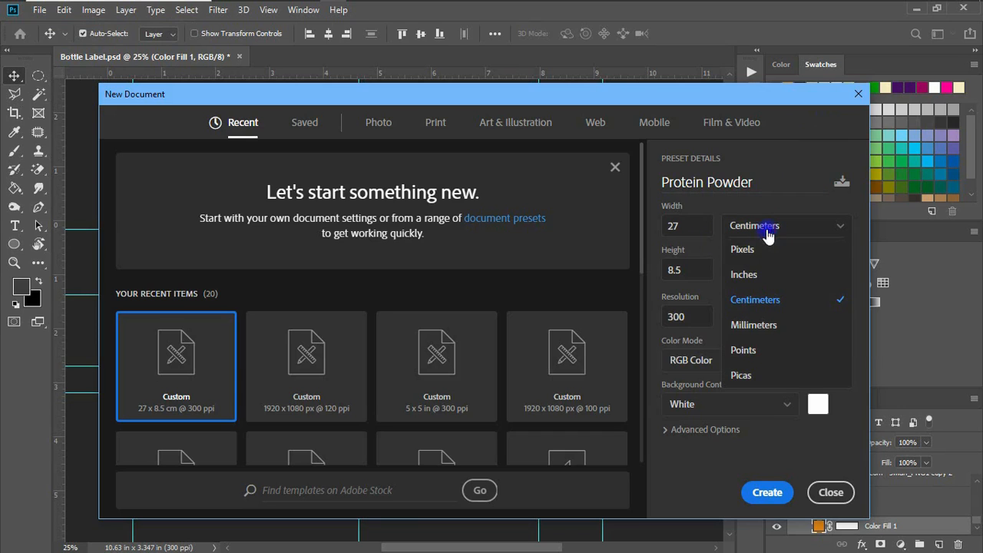
click(752, 298)
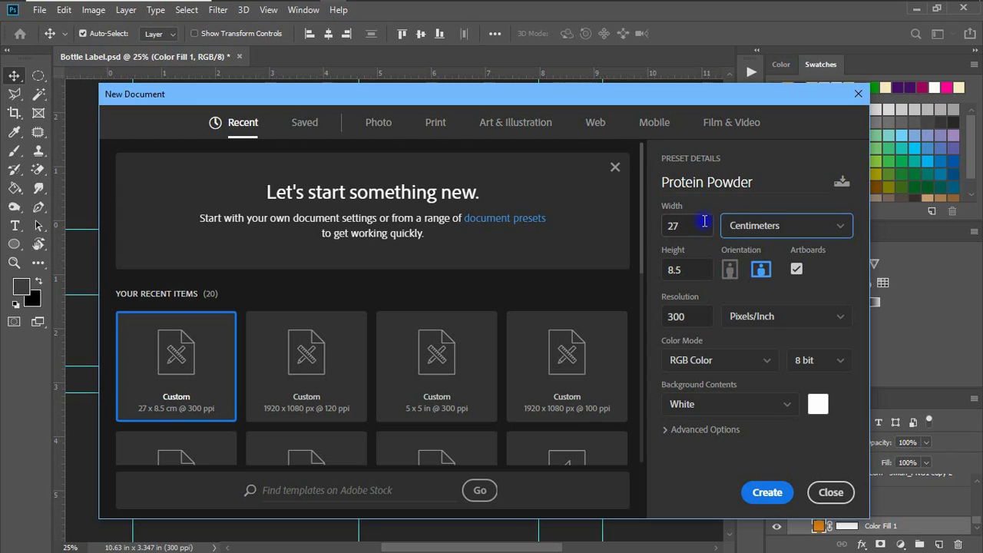
drag(665, 226, 679, 223)
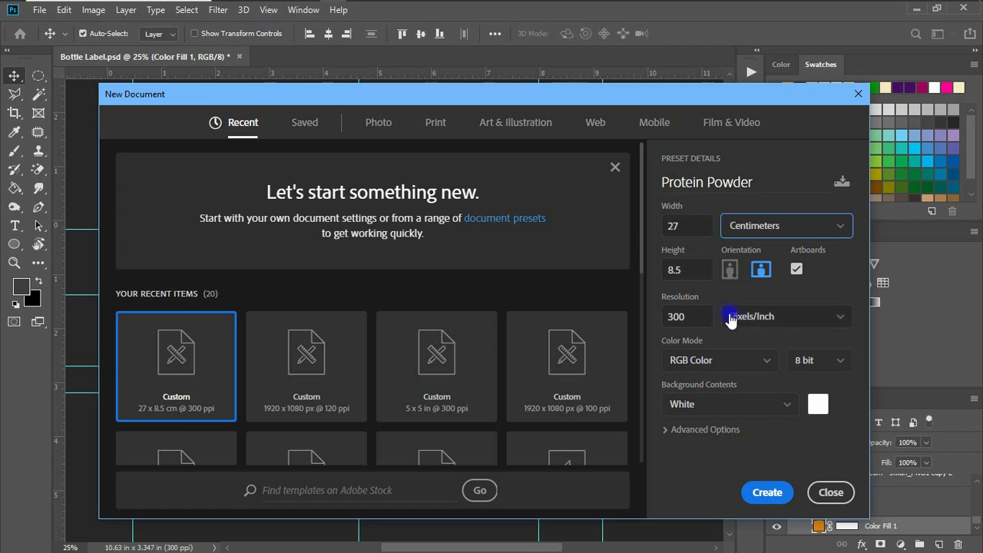
click(751, 492)
click(771, 492)
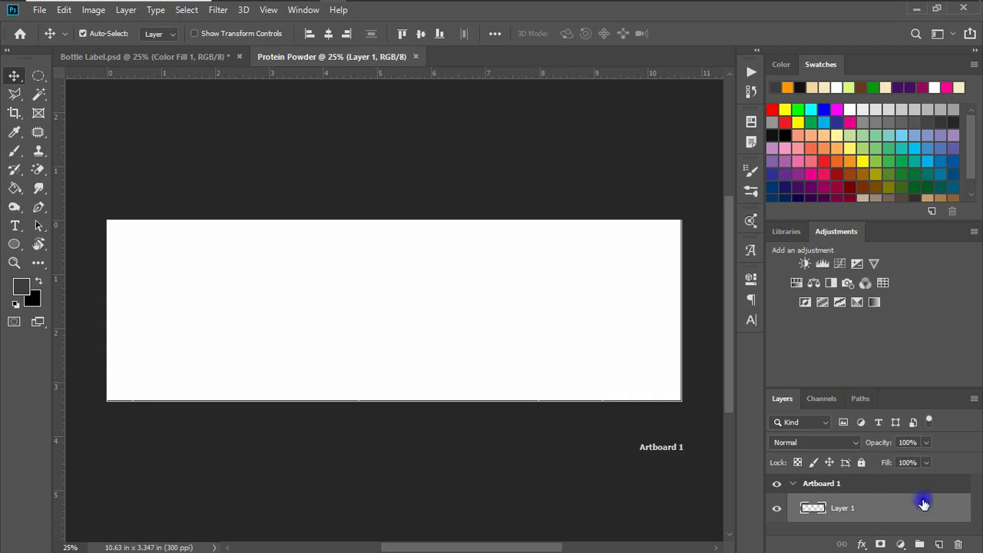
Step: Add a Solid Color fill layer to the artboard with the hex color e38513
click(903, 544)
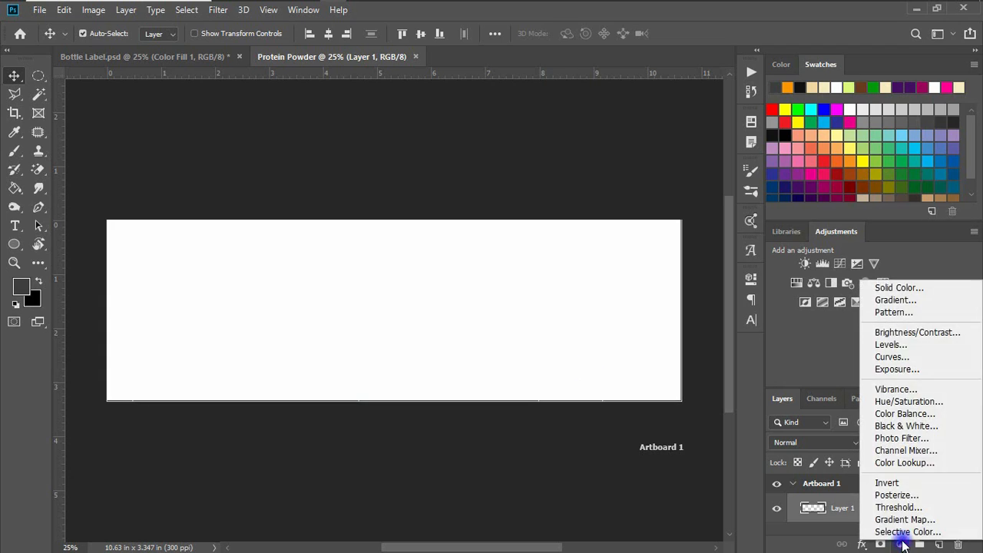
click(928, 289)
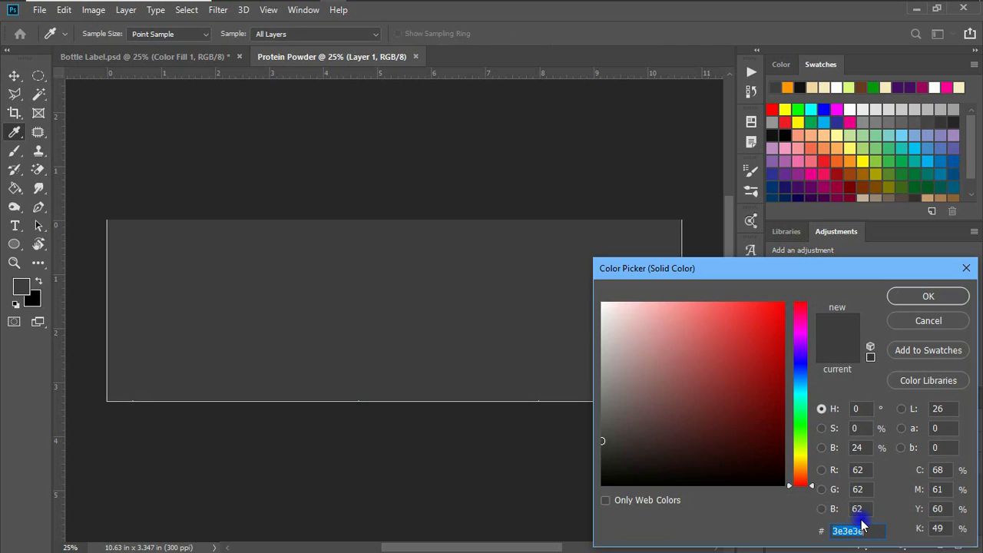
text(e38)
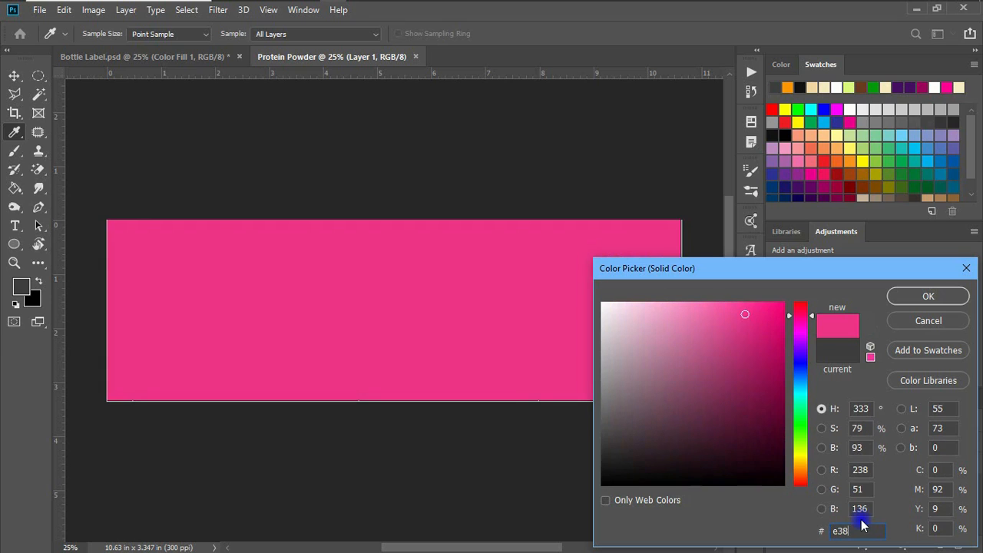
text(513)
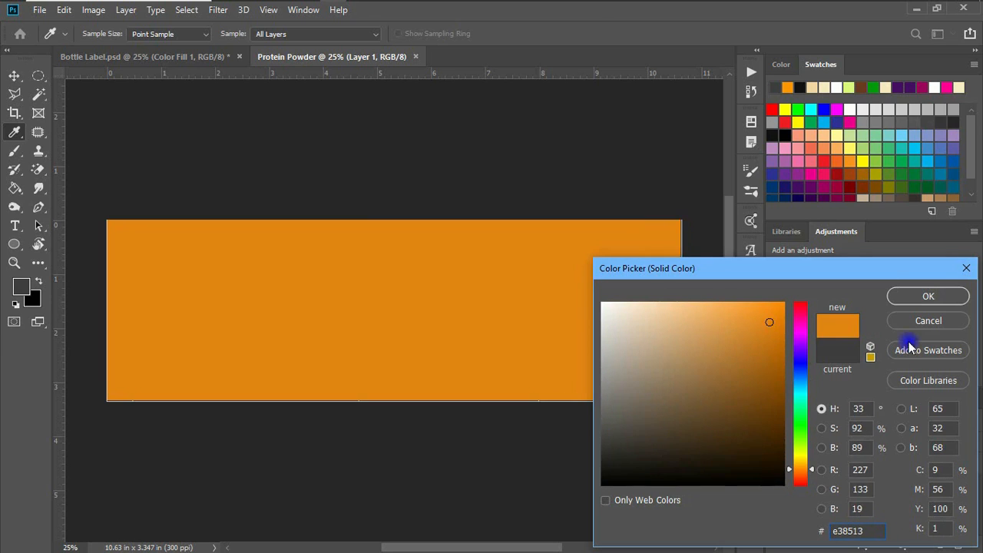
click(927, 295)
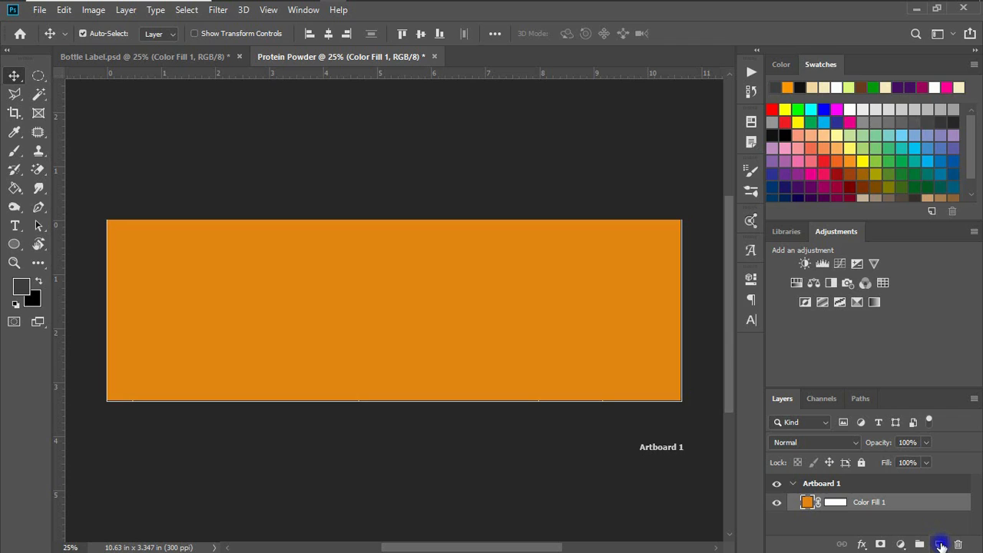
Step: Add a blank layer above the color fill and set the Brush tool's foreground color to f9eac1
click(940, 544)
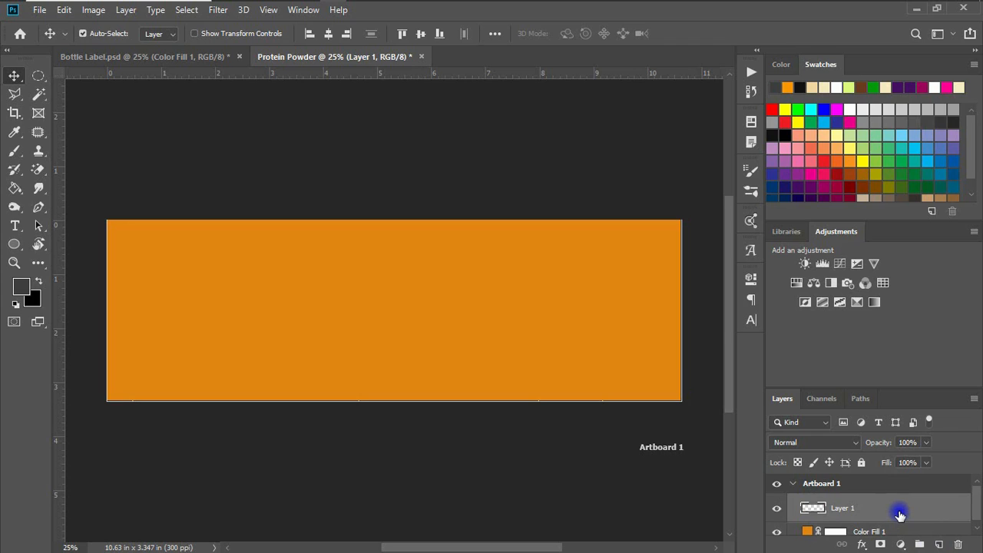
click(15, 150)
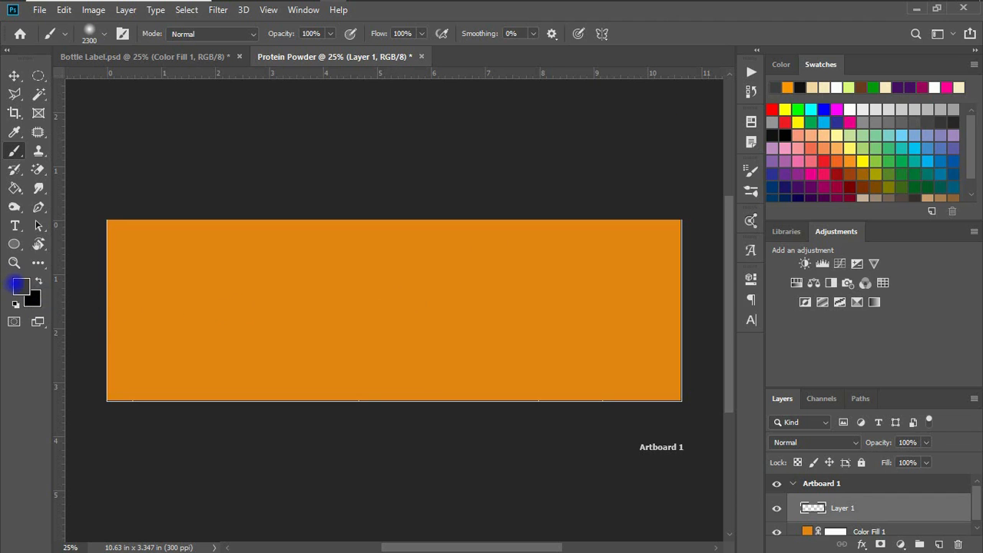
click(20, 285)
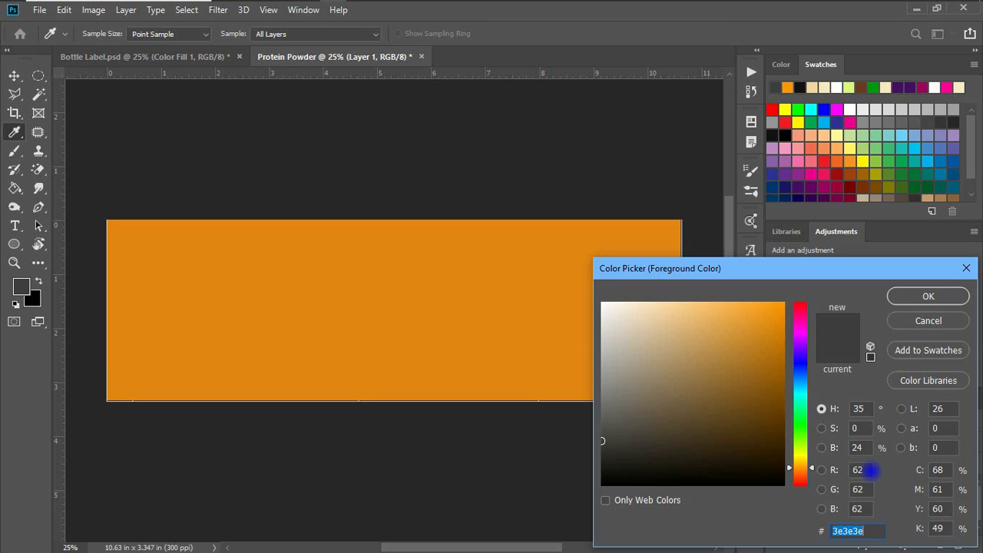
text(f9)
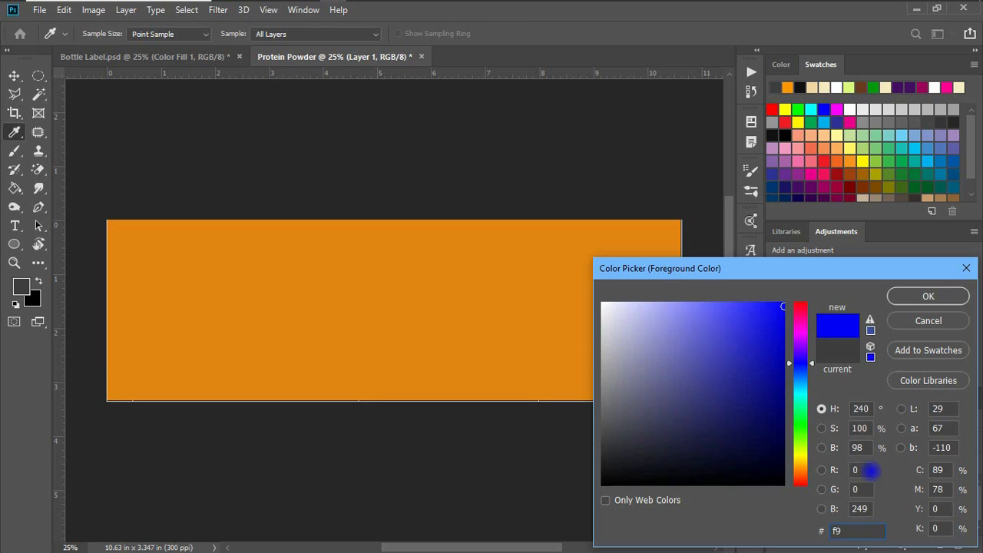
text(eac1)
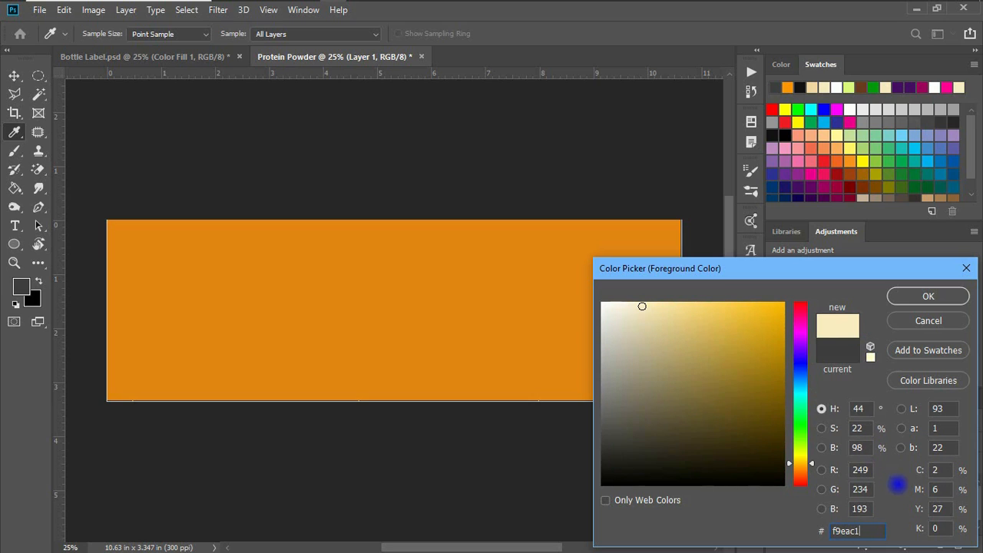
click(937, 296)
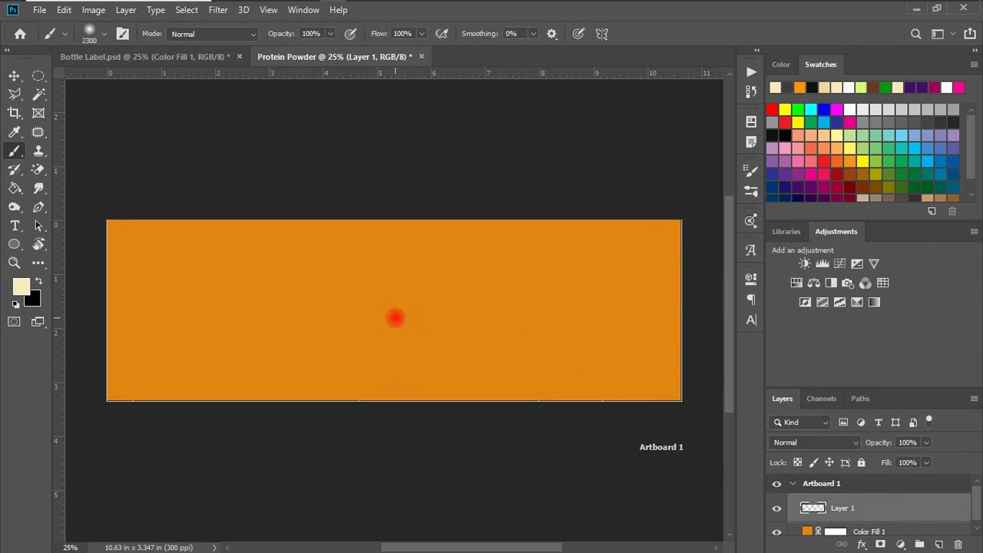
Step: Paint one soft 2300 px brush dab at the artboard's center and a 2000 px dab at its upper-right corner
click(395, 318)
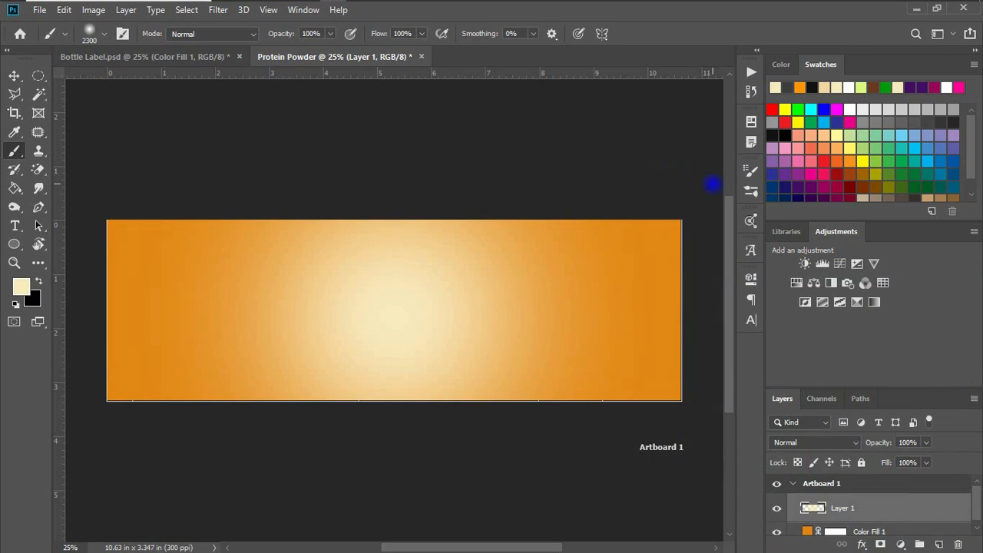
key(bracketleft)
click(695, 194)
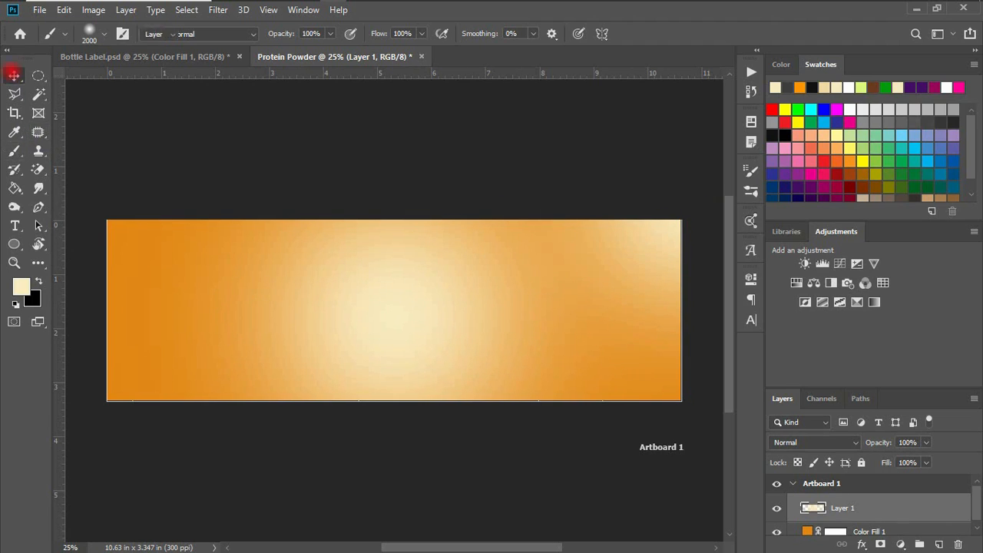
click(14, 75)
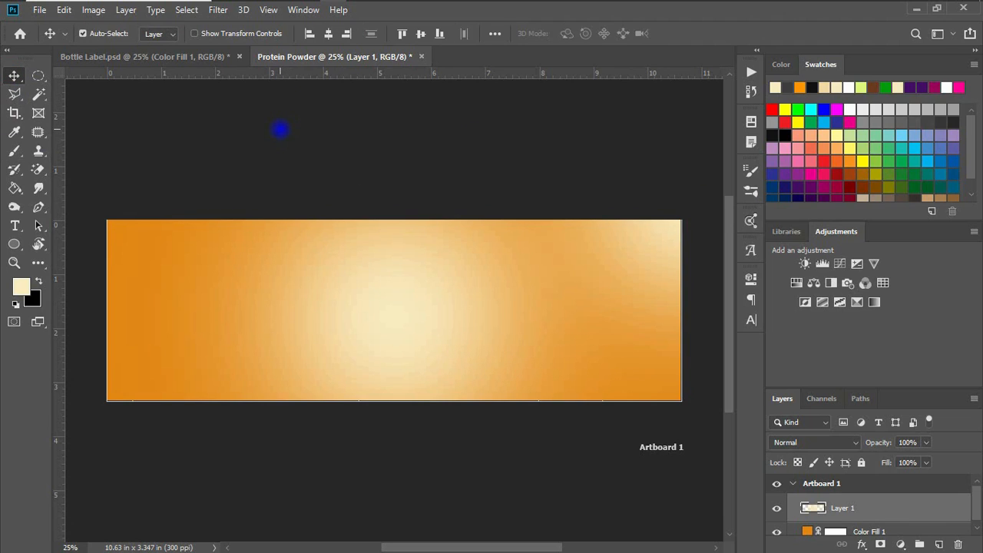
Step: Place the image pngimg.com - soybean_PNG1.png from the TomBrown folder onto the Protein Powder artboard
mouse_move(286, 2)
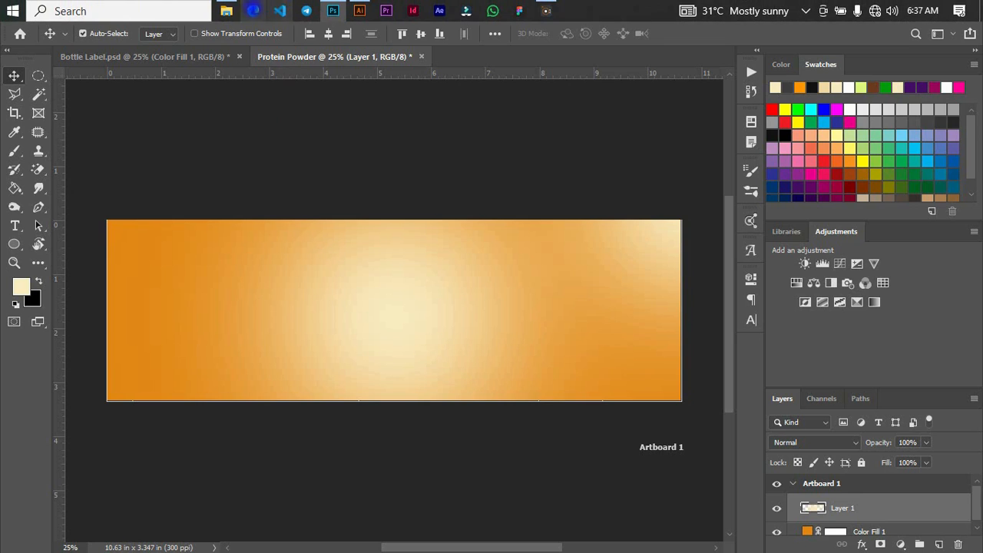
click(227, 10)
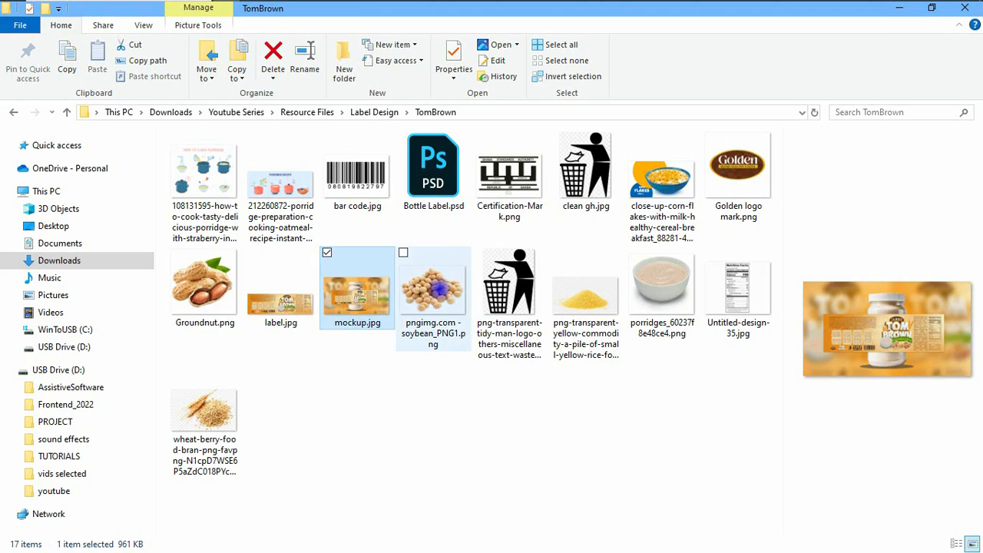
click(440, 280)
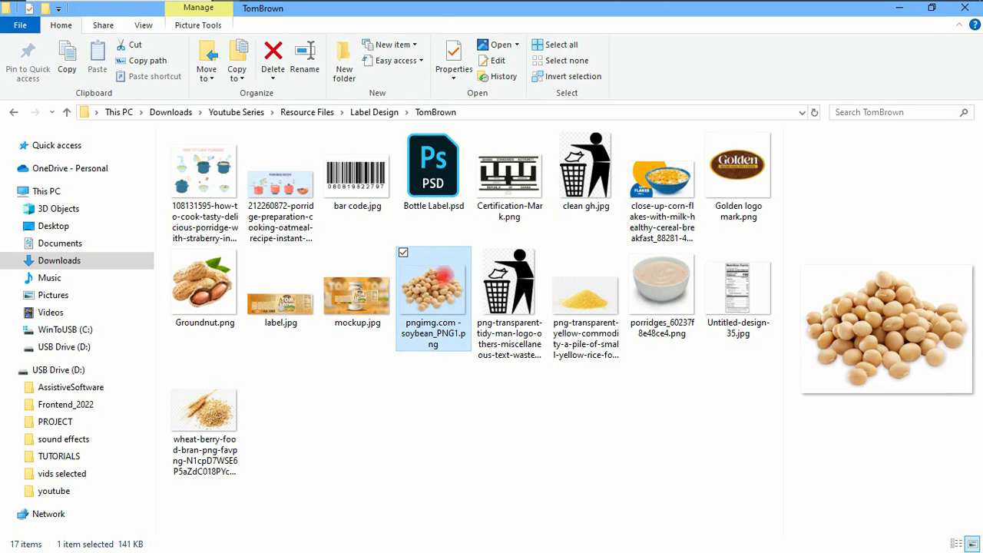
mouse_move(360, 2)
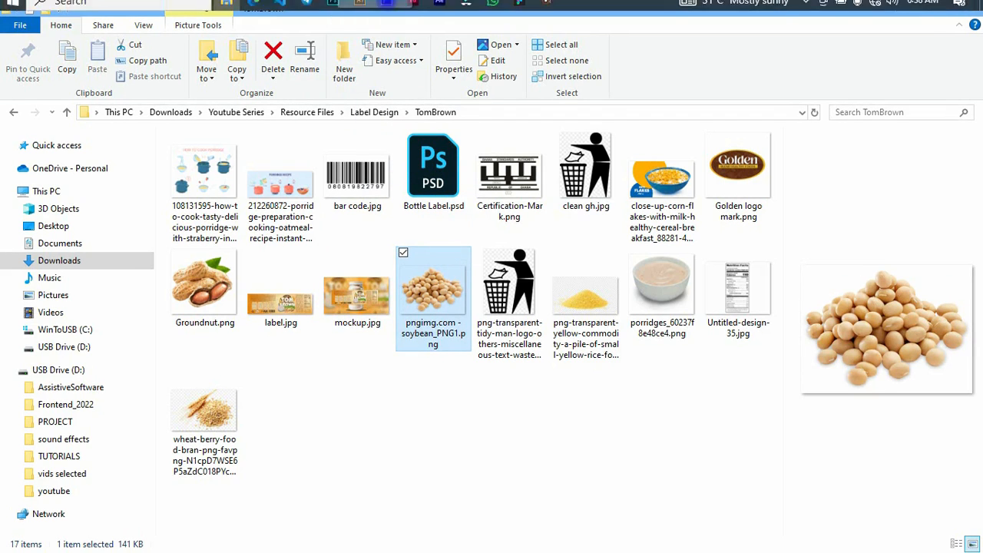
click(332, 9)
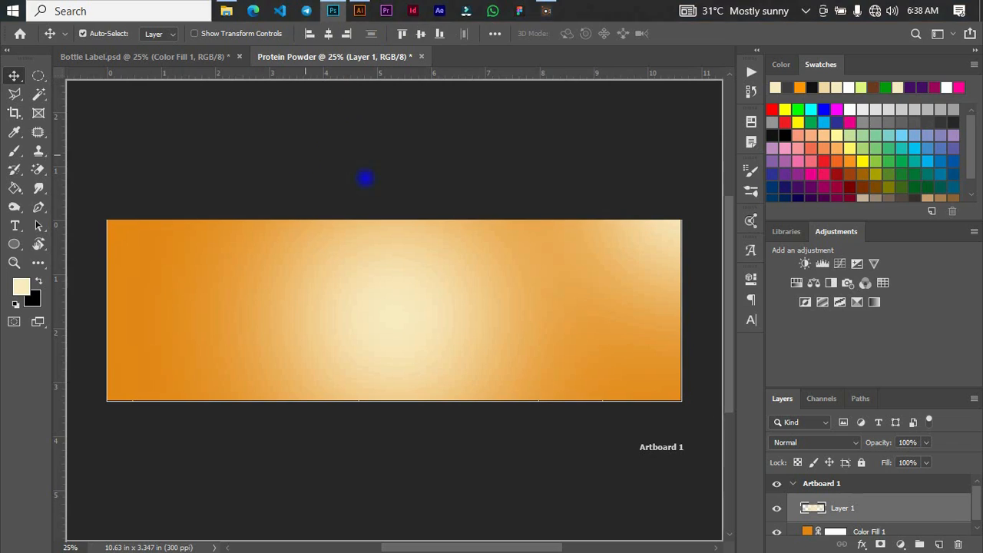
drag(382, 289, 388, 288)
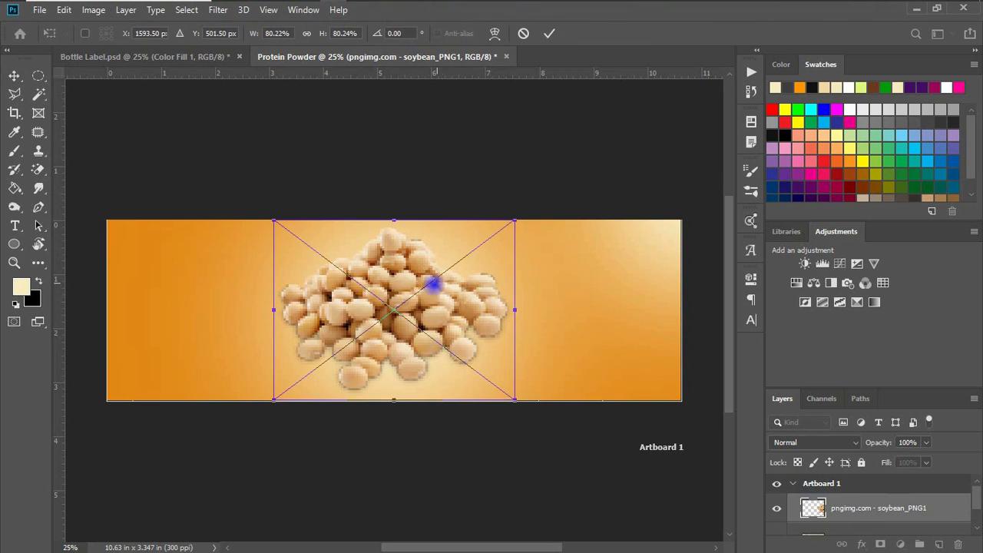
Step: Scale the placed soybean image up to about 120% and position it slightly right of the artboard's center
drag(515, 305, 575, 312)
drag(438, 323, 454, 315)
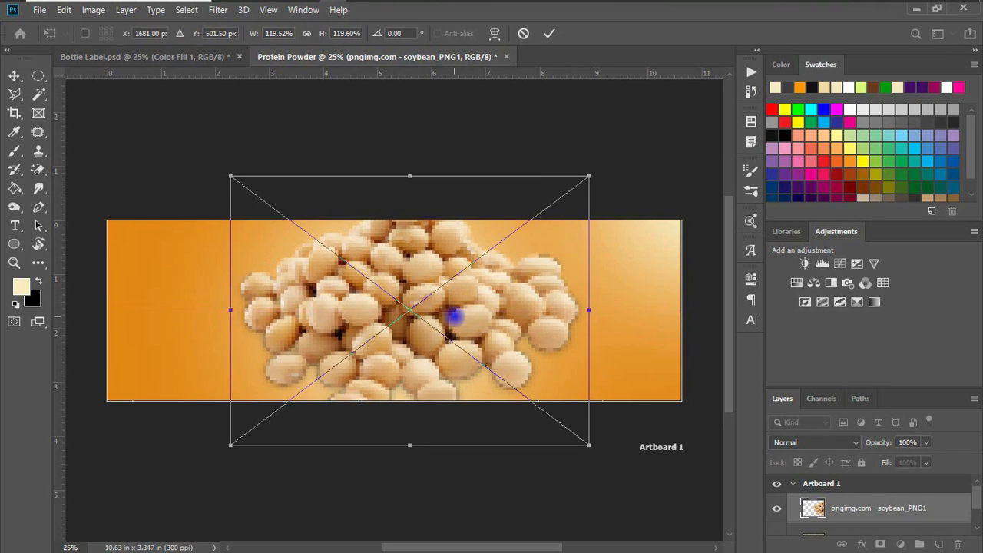
key(Return)
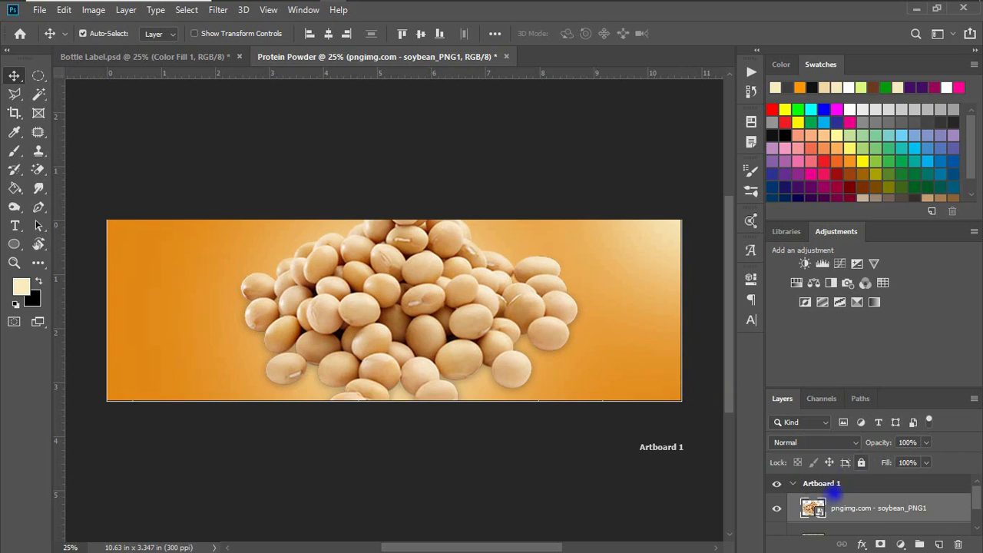
Step: Shift the soybean image slightly toward the artboard's left side and lower its layer opacity to 15%
scroll(861, 508, down, 1)
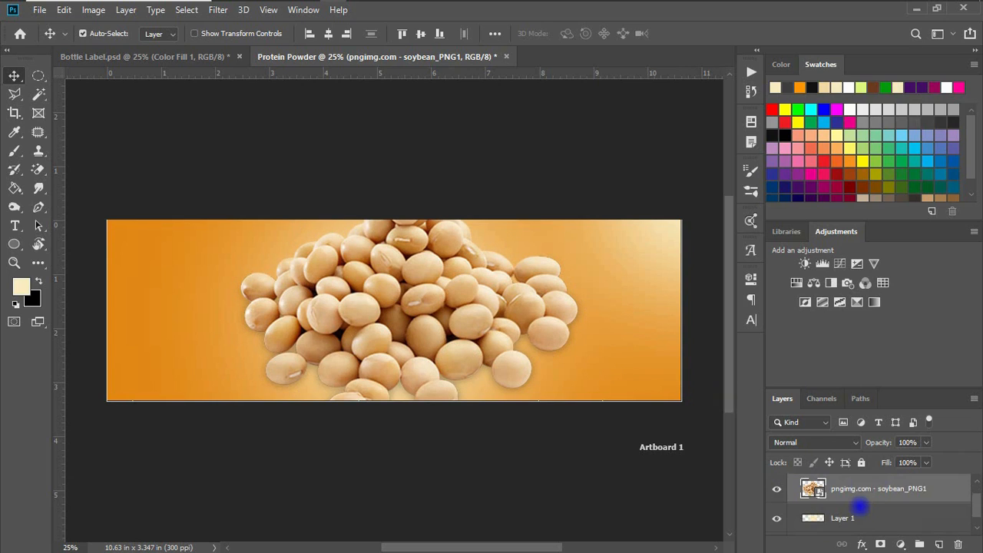
drag(877, 496, 873, 529)
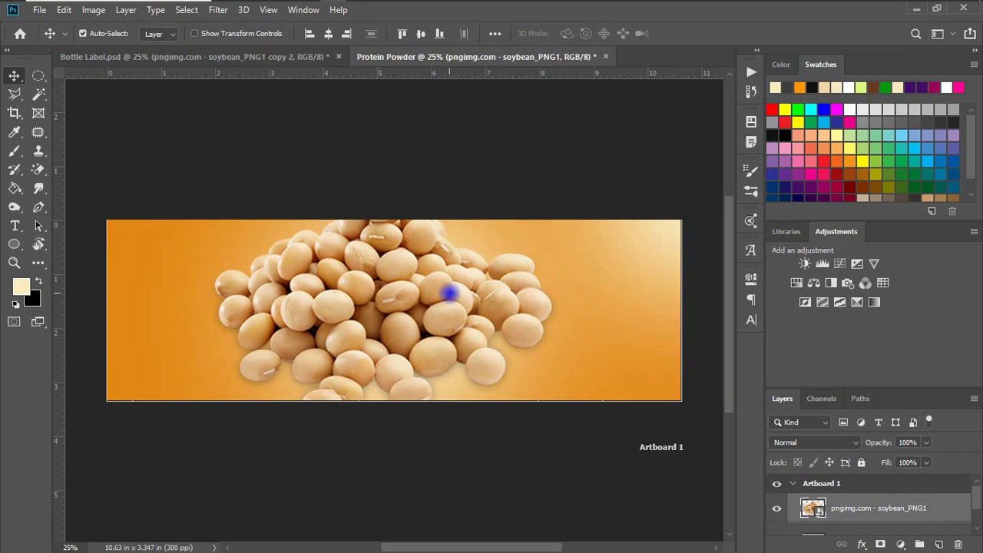
drag(428, 297, 436, 307)
click(926, 443)
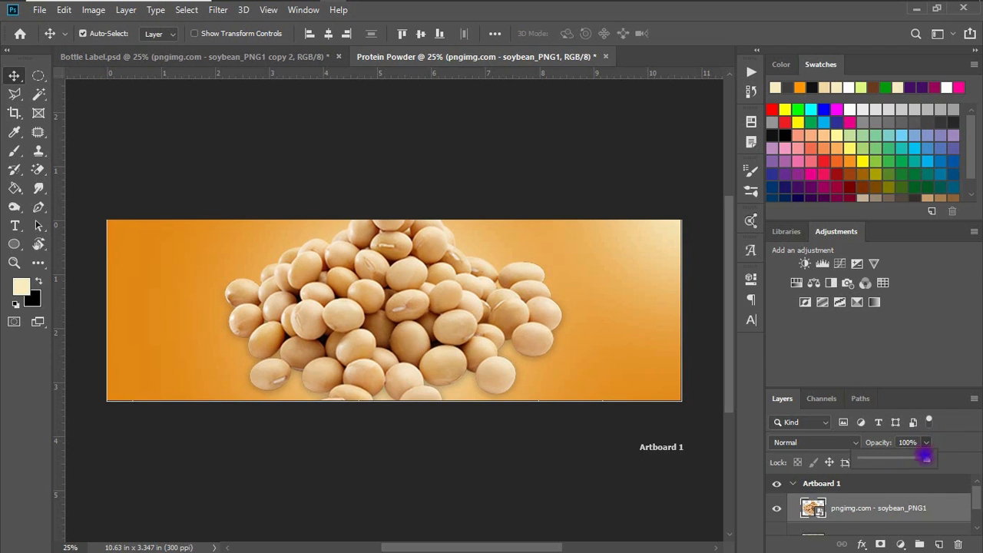
drag(903, 460, 875, 459)
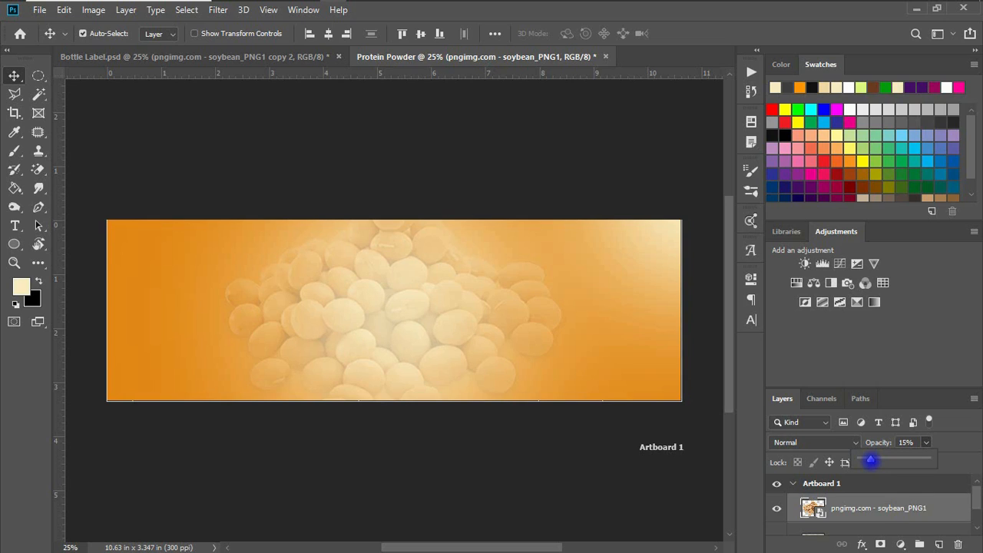
Step: Shift the soybean image further toward the artboard's left side and group it with Layer 1 and Color Fill 1 as BG
drag(408, 366, 361, 366)
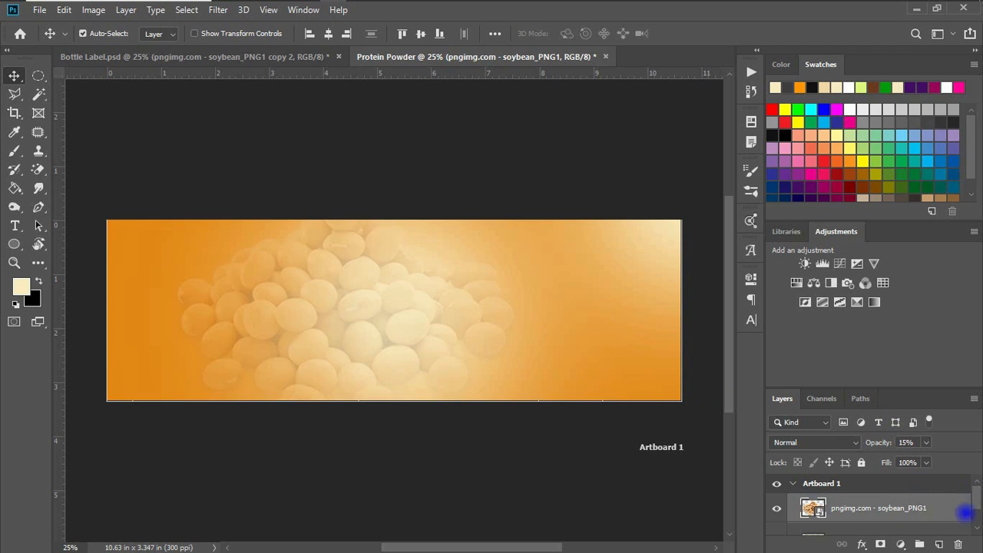
drag(973, 506, 975, 524)
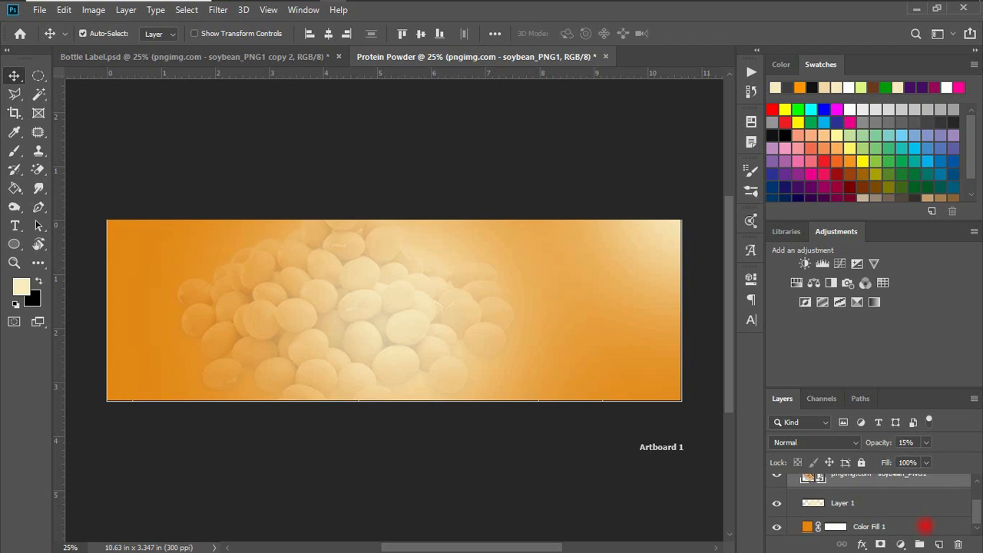
shift+click(926, 526)
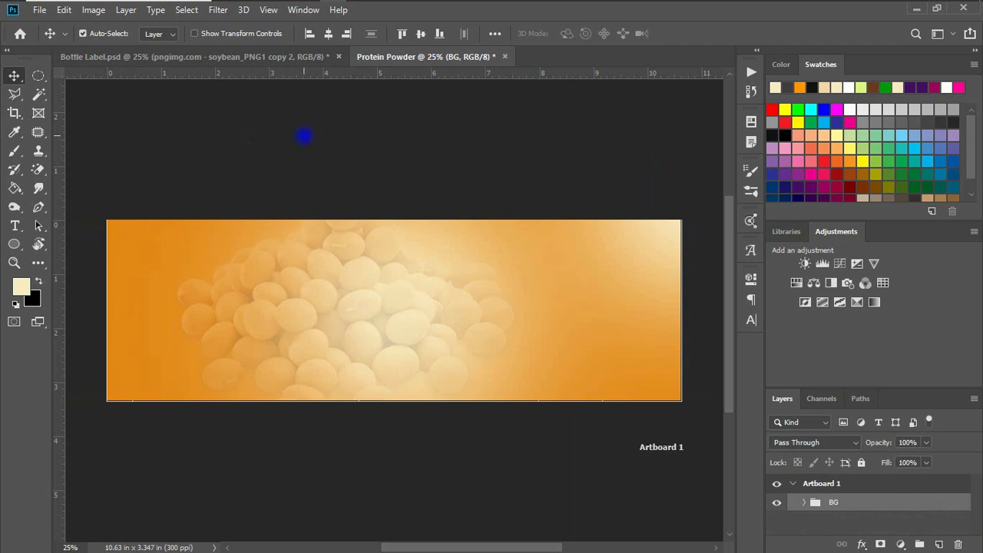
Step: Check the front panel of Bottle Label.psd and place Golden logo mark.png from the TomBrown folder onto the Protein Powder artboard
click(257, 58)
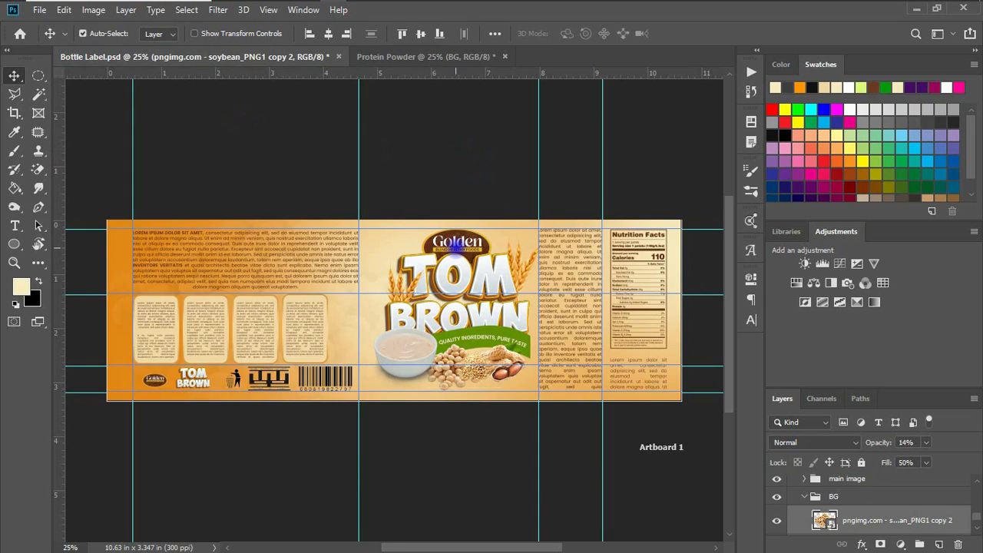
scroll(452, 248, up, 5)
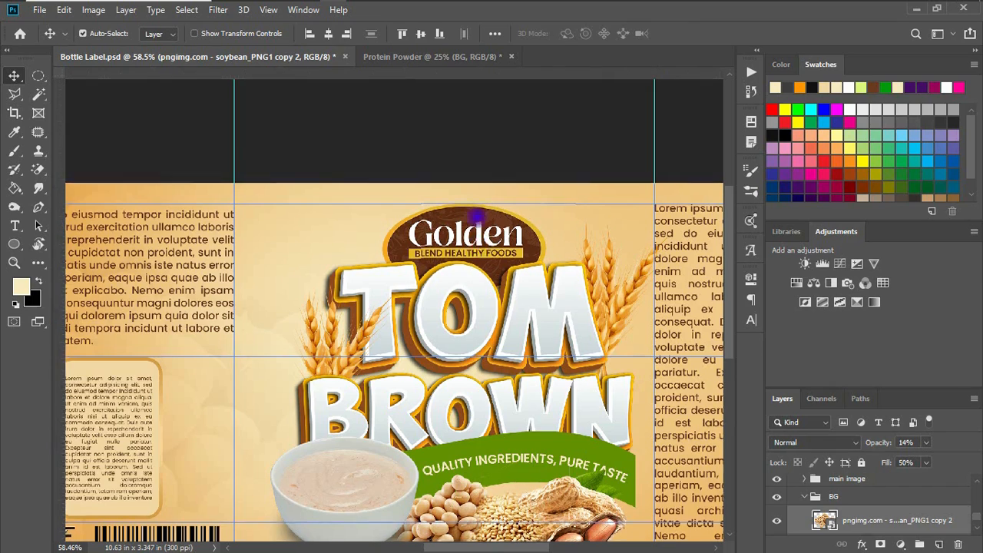
scroll(479, 242, down, 3)
scroll(479, 242, right, 1)
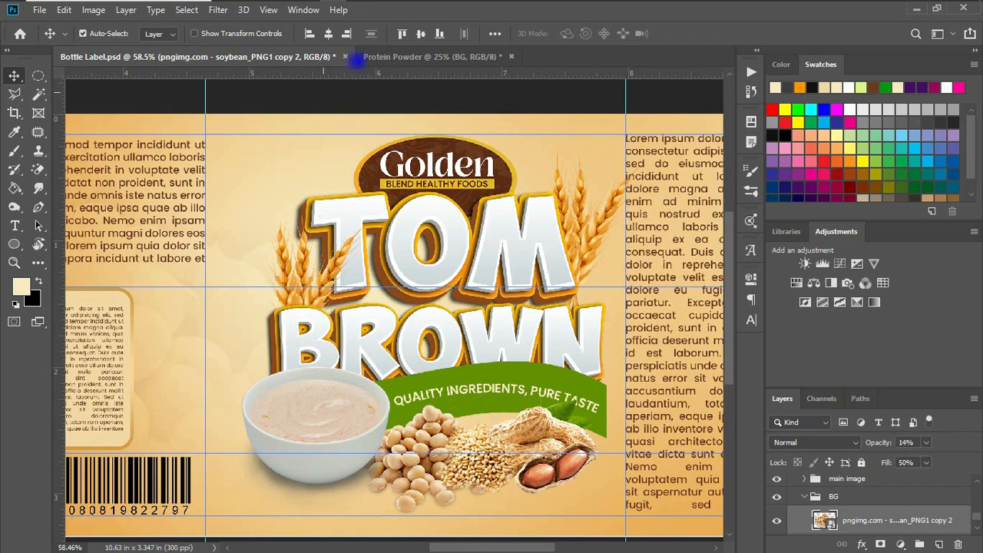
click(384, 56)
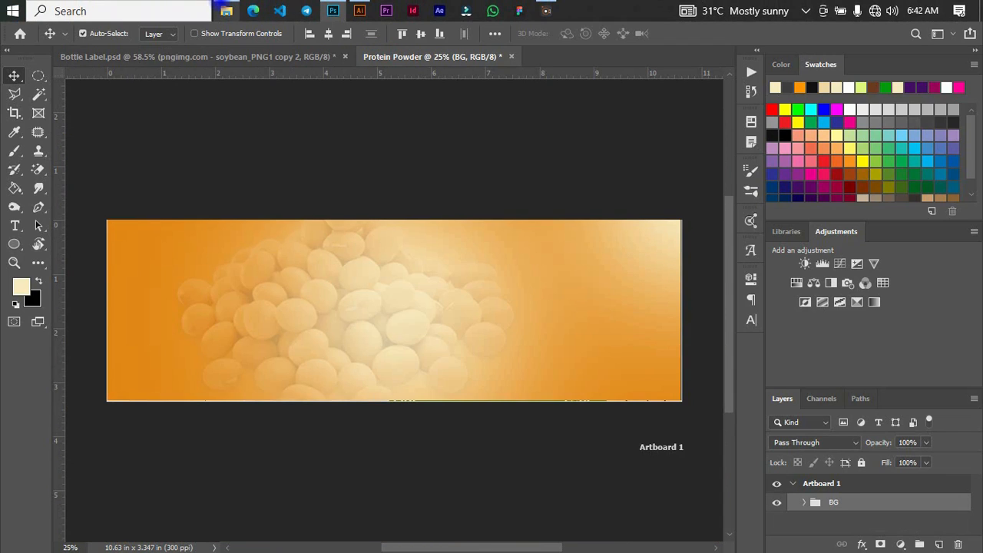
mouse_move(227, 8)
click(185, 112)
click(736, 170)
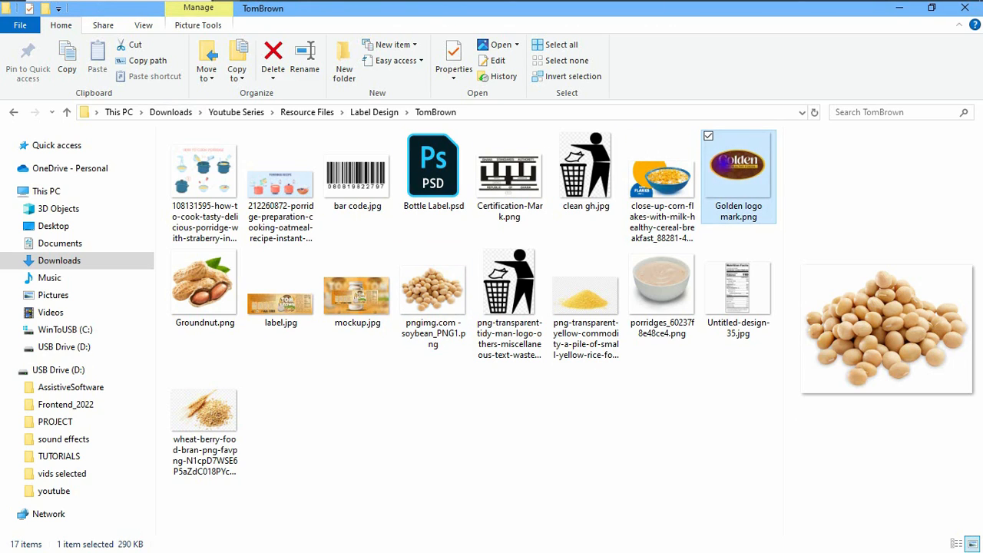
drag(736, 171, 377, 269)
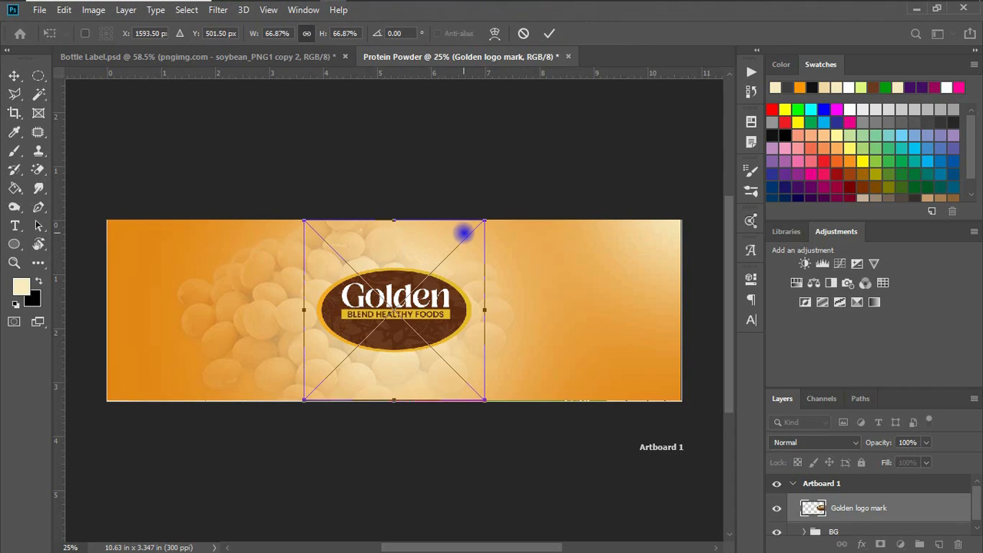
Step: Scale the Golden logo down to about 27% and position it horizontally centered near the artboard's upper edge
drag(483, 224, 416, 256)
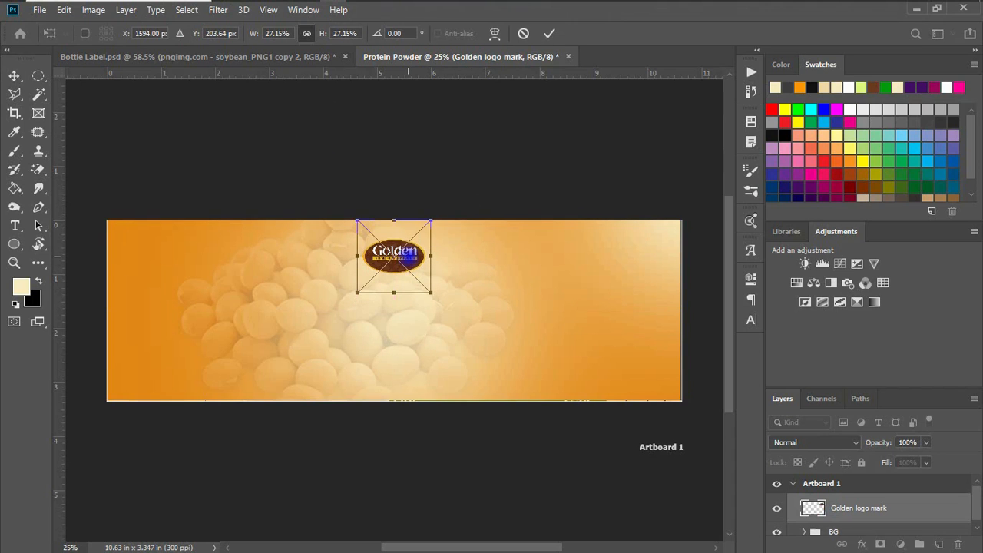
key(Return)
scroll(415, 258, up, 7)
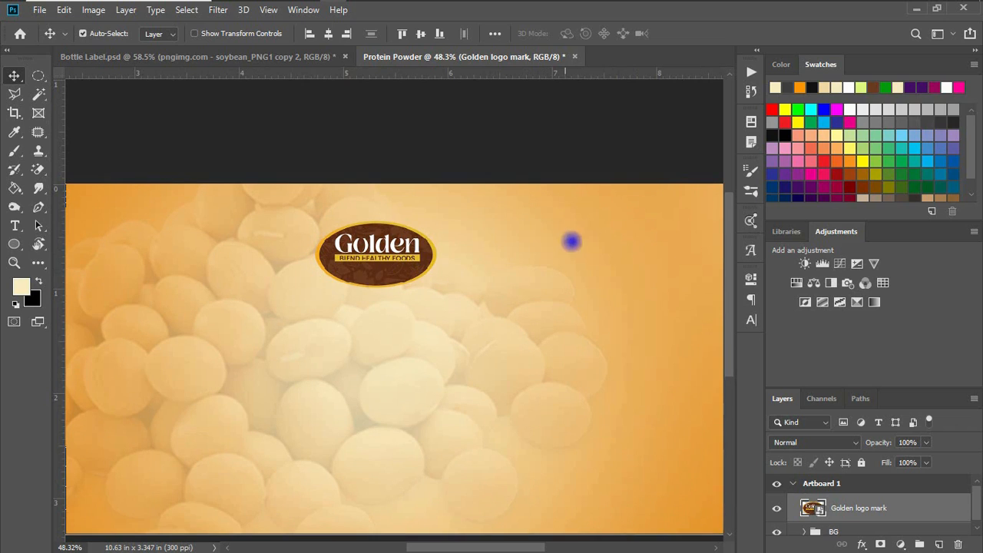
Step: Switch to Illustrator and replace the 3D-styled headline text in Afrakoma.ai with TOM
mouse_move(316, 7)
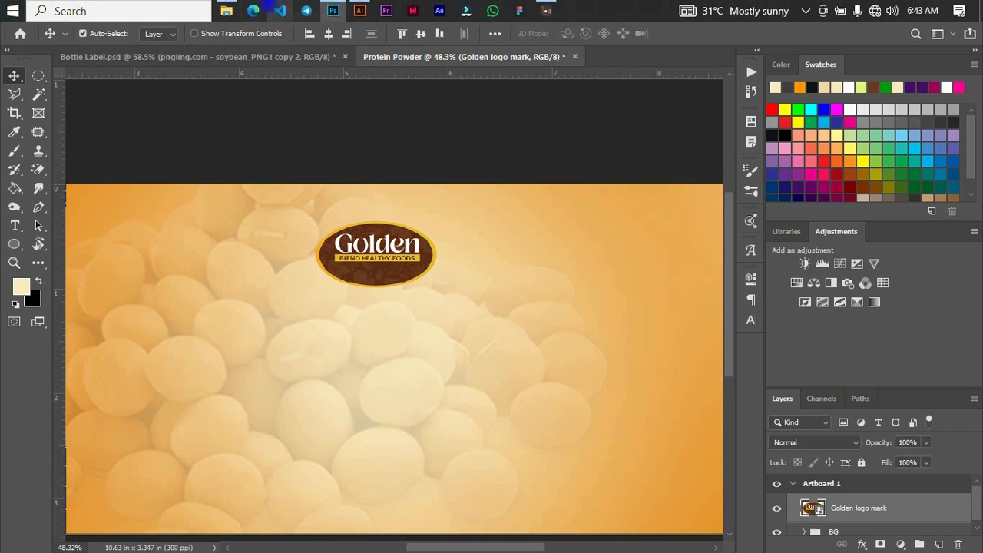
click(359, 10)
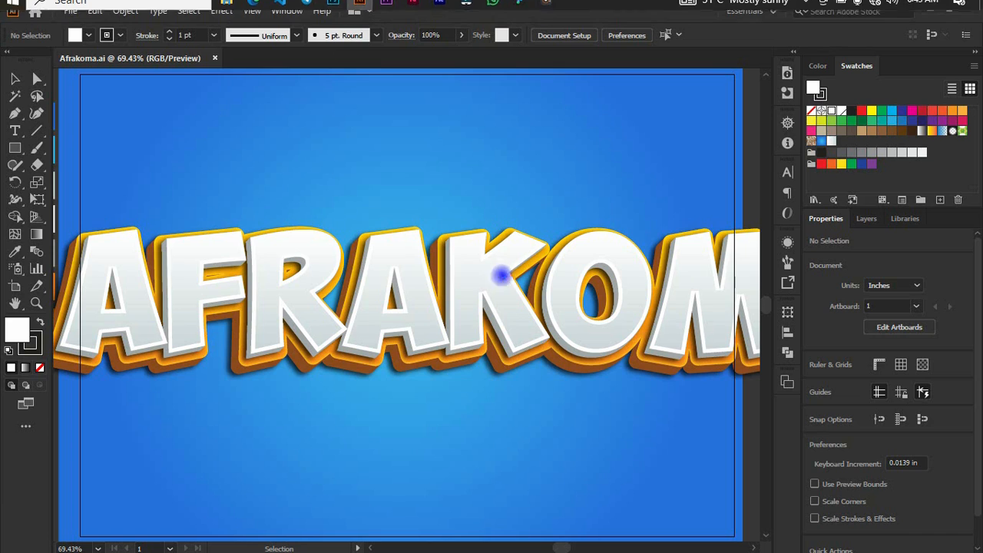
drag(461, 263, 468, 260)
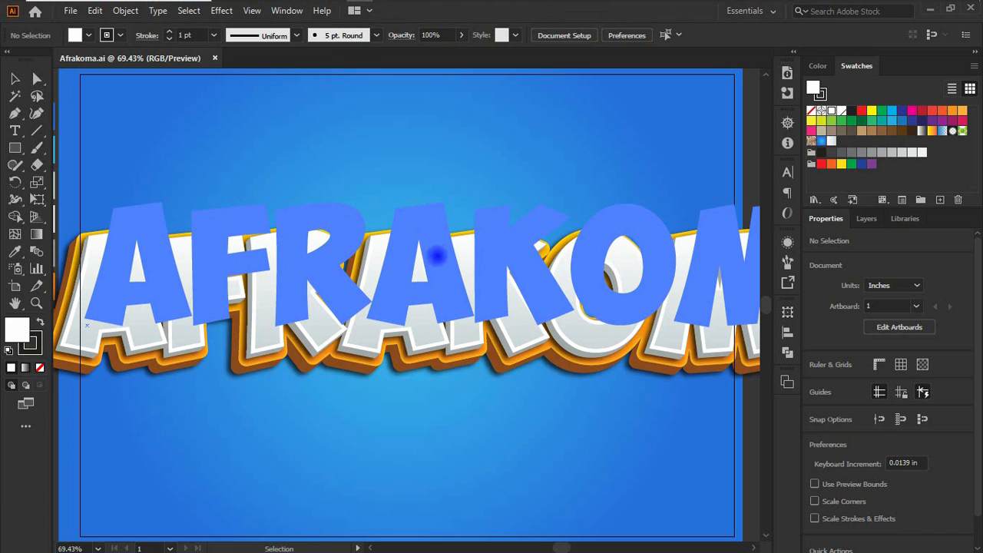
drag(474, 287, 467, 268)
double_click(452, 264)
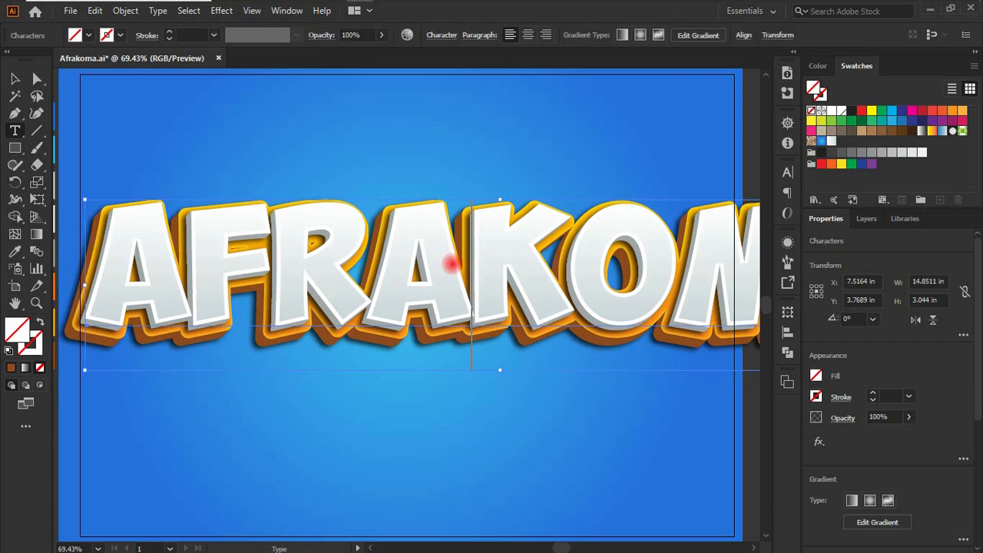
key(Escape)
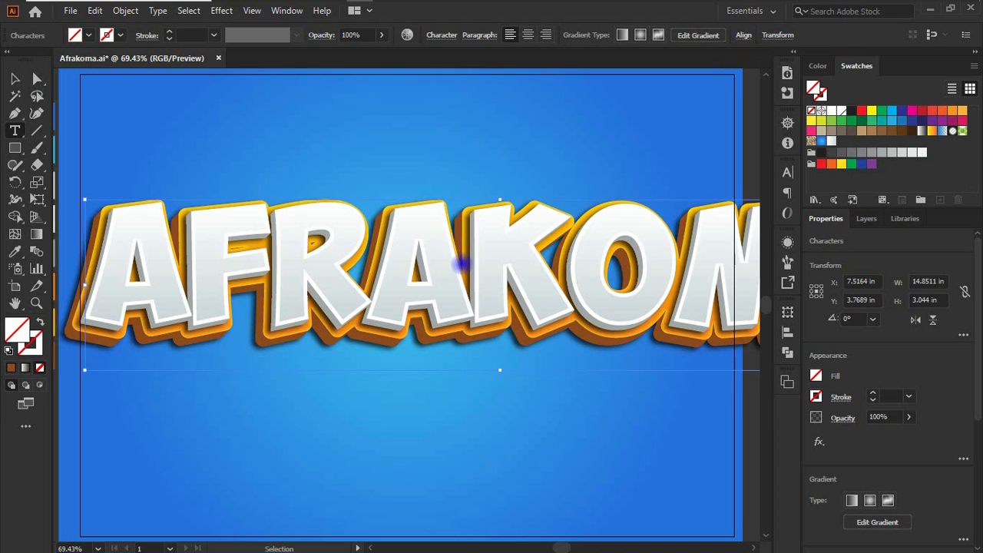
key(ctrl+w)
click(629, 304)
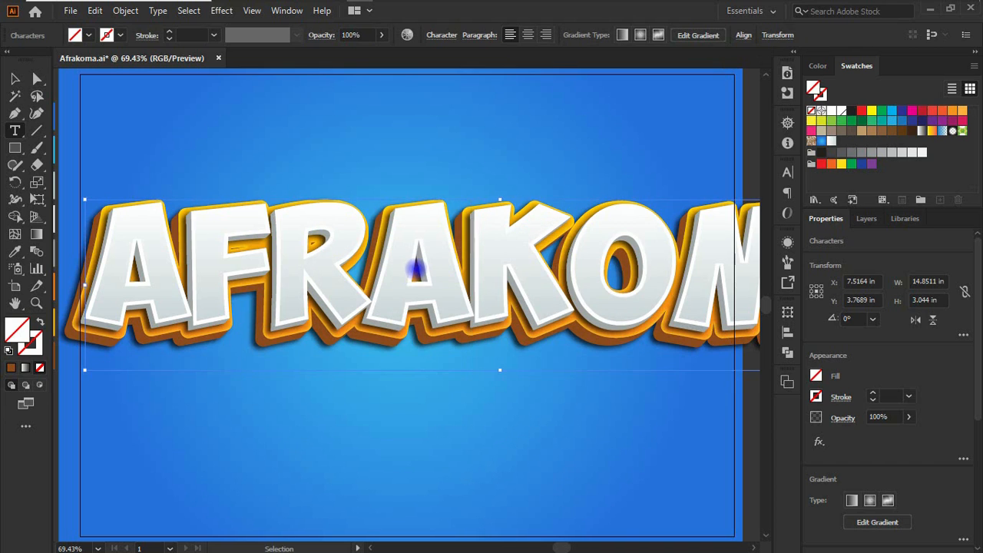
double_click(415, 269)
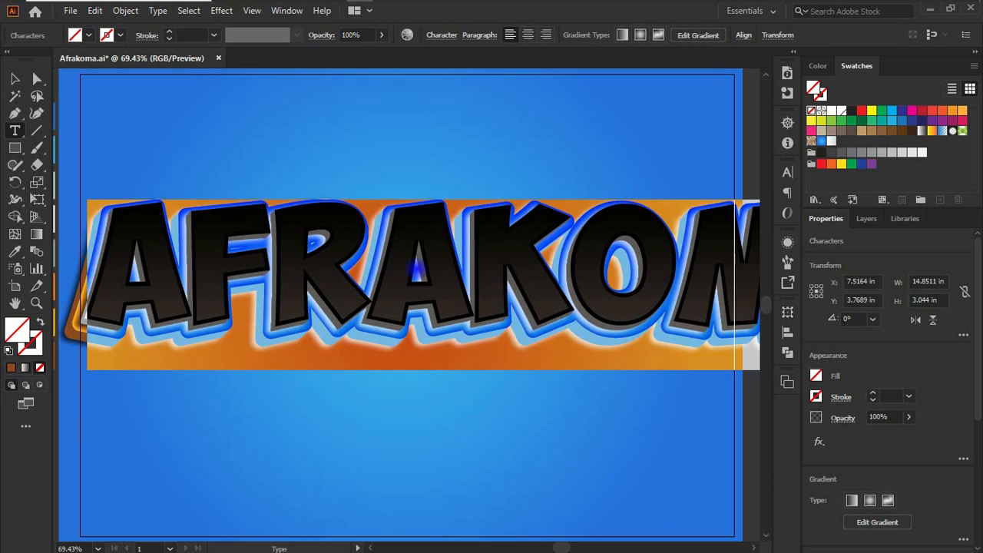
text(TOM)
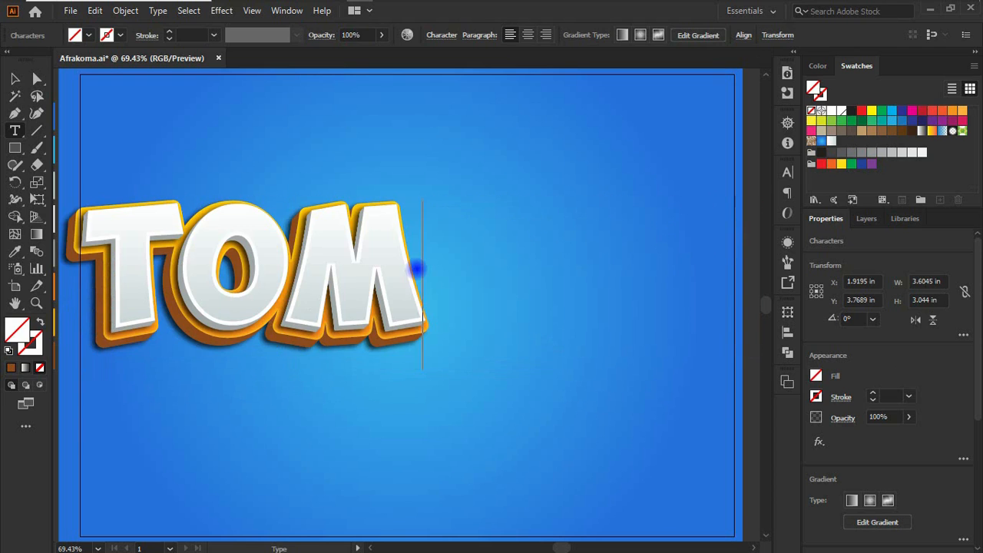
key(Escape)
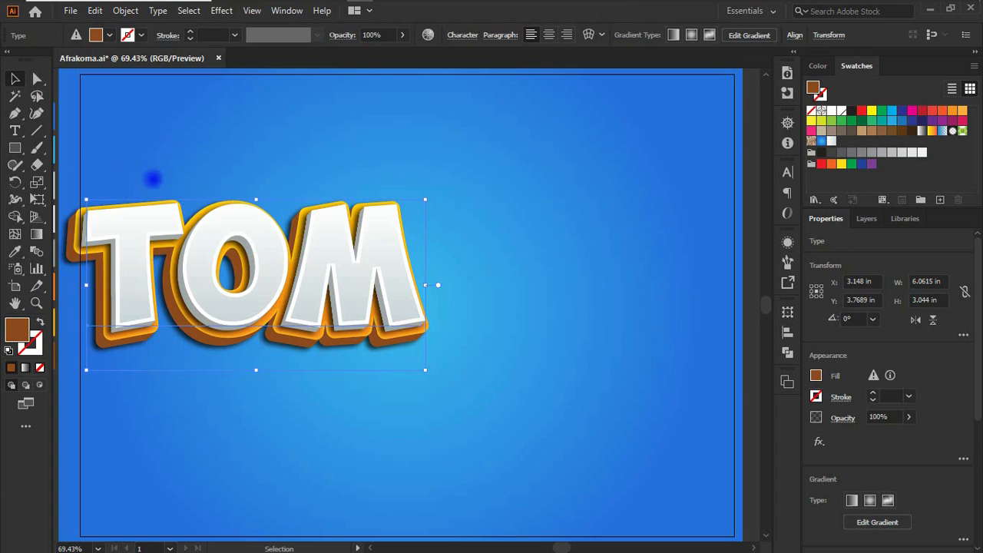
Step: Transfer the TOM headline into the Photoshop Protein Powder document, scale it down and position it directly beneath the Golden logo
drag(175, 228, 361, 55)
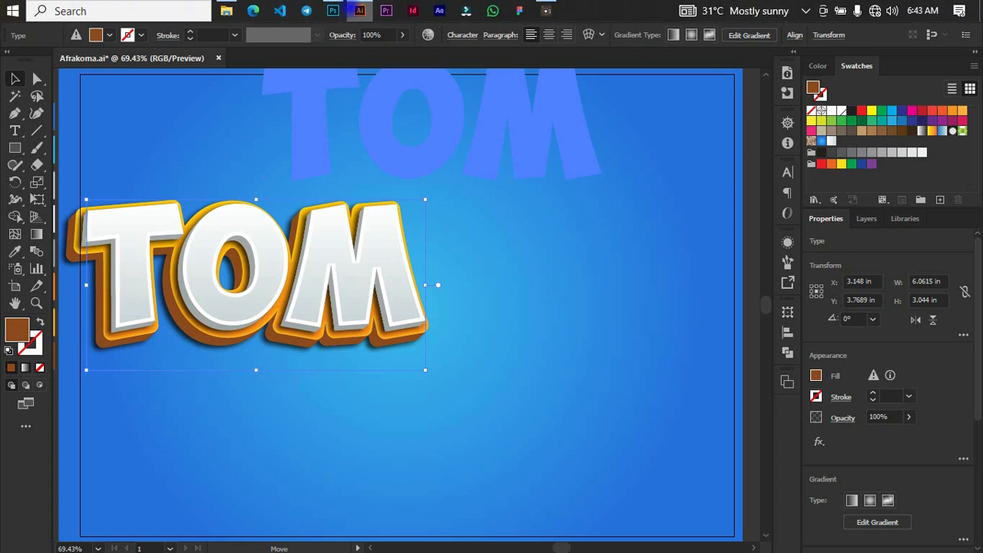
drag(333, 11, 531, 253)
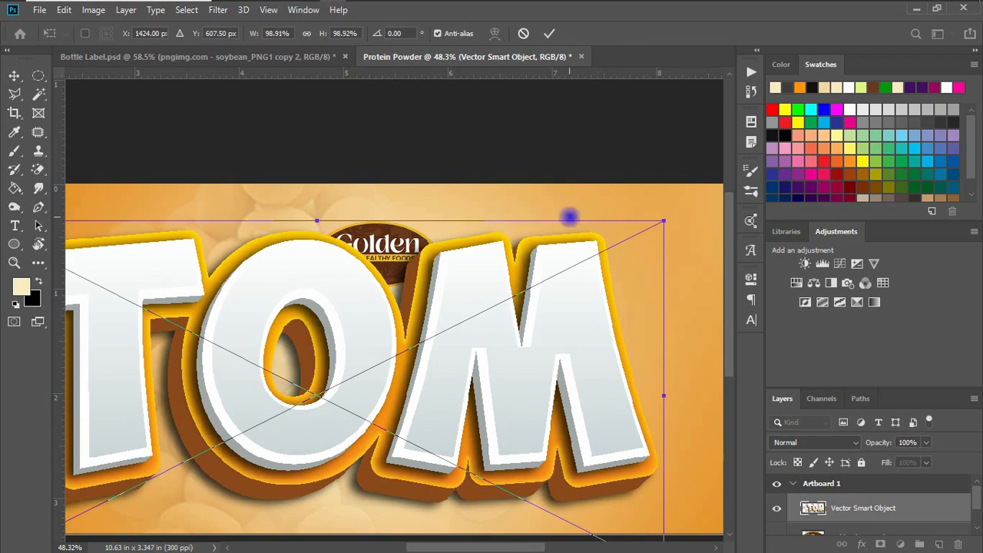
drag(665, 220, 439, 336)
drag(384, 368, 444, 310)
key(Return)
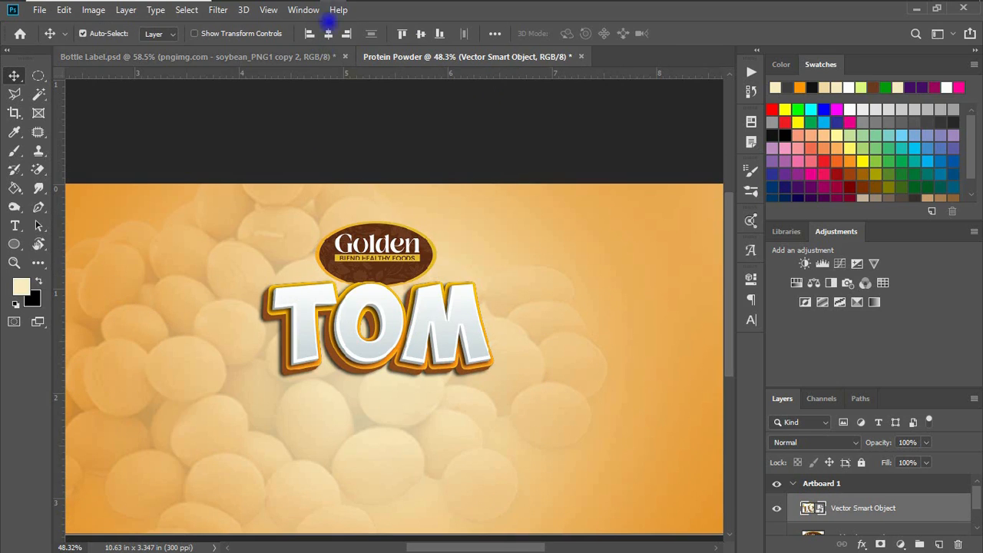
Step: Change the Illustrator headline to BROWN, bring it into the Photoshop label at about 26% scale and position it directly under TOM
click(355, 10)
drag(330, 290, 387, 257)
key(t)
click(391, 255)
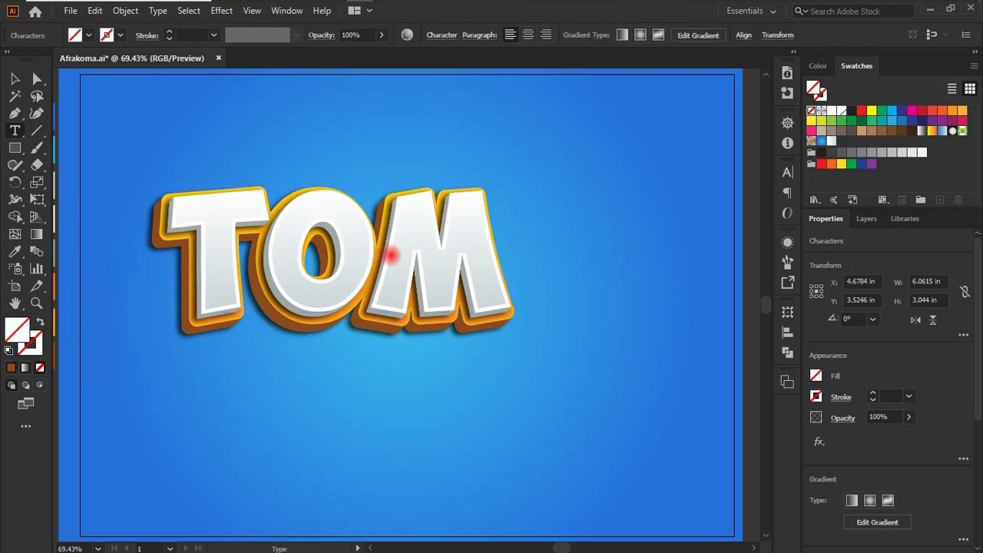
key(ctrl+a)
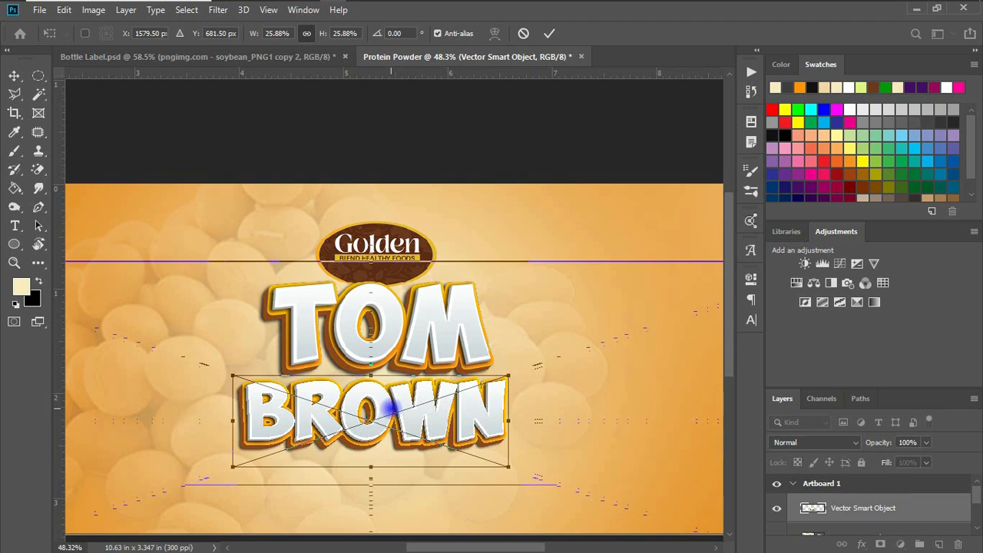
drag(427, 409, 437, 401)
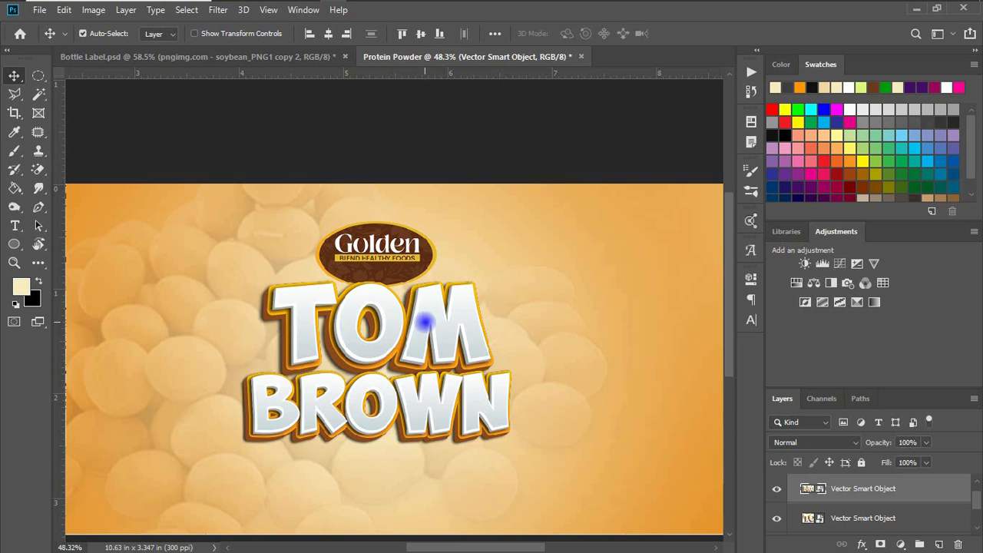
Step: Check the bowl in Bottle Label.psd and place porridges_60237f8e48ce4.png from the TomBrown folder onto the Protein Powder artboard
click(278, 59)
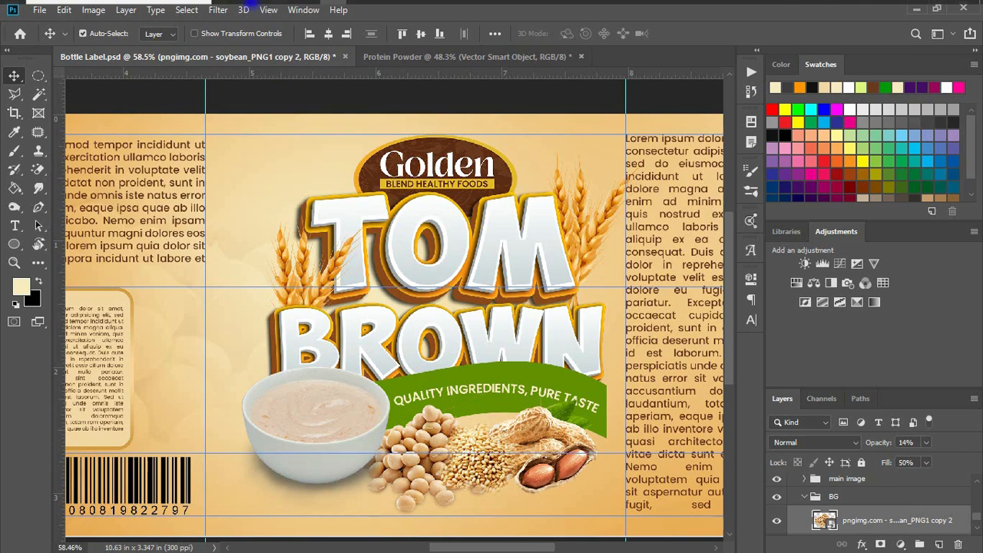
click(225, 10)
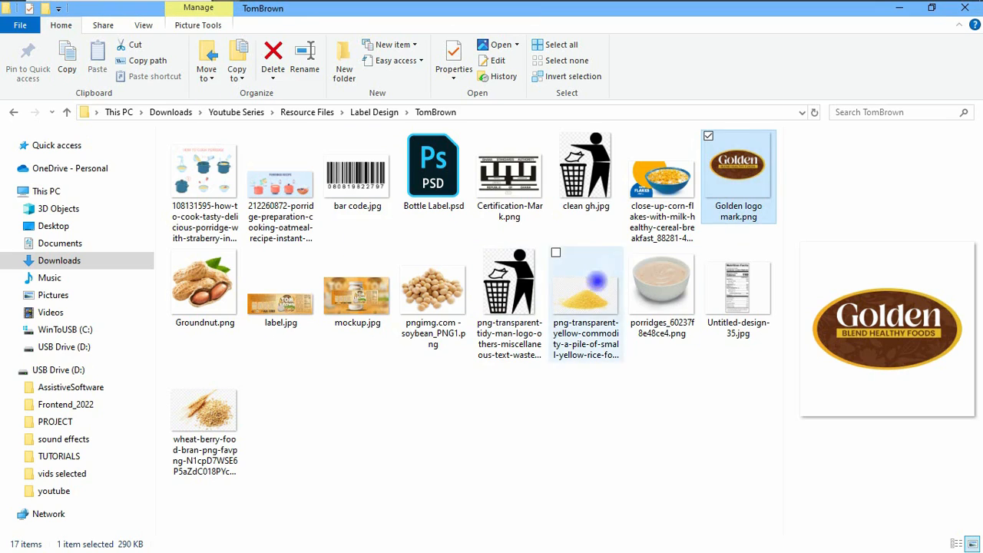
click(676, 289)
drag(665, 282, 332, 442)
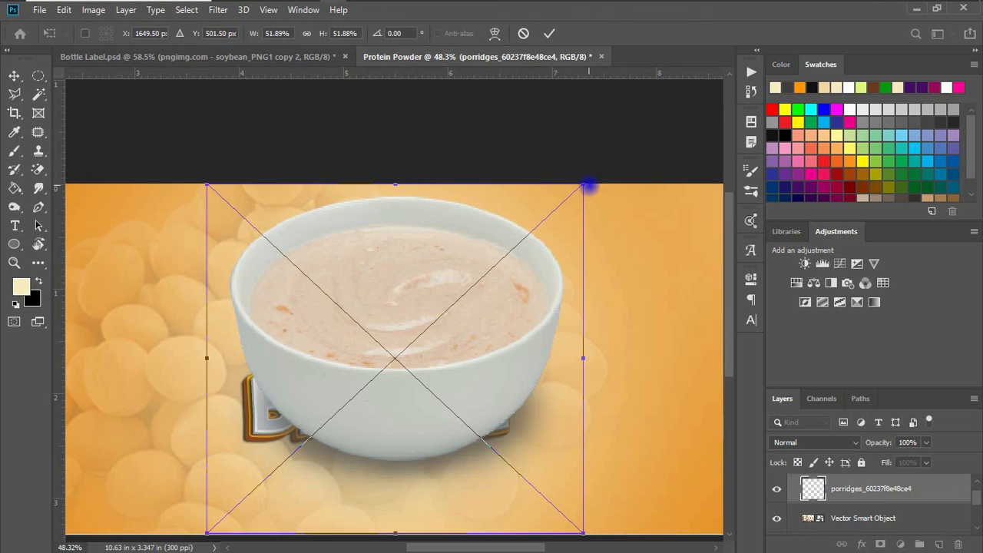
Step: Scale the porridge bowl down to roughly 18% and position it overlapping the lower-left part of the word BROWN
drag(585, 185, 299, 445)
scroll(351, 373, down, 1)
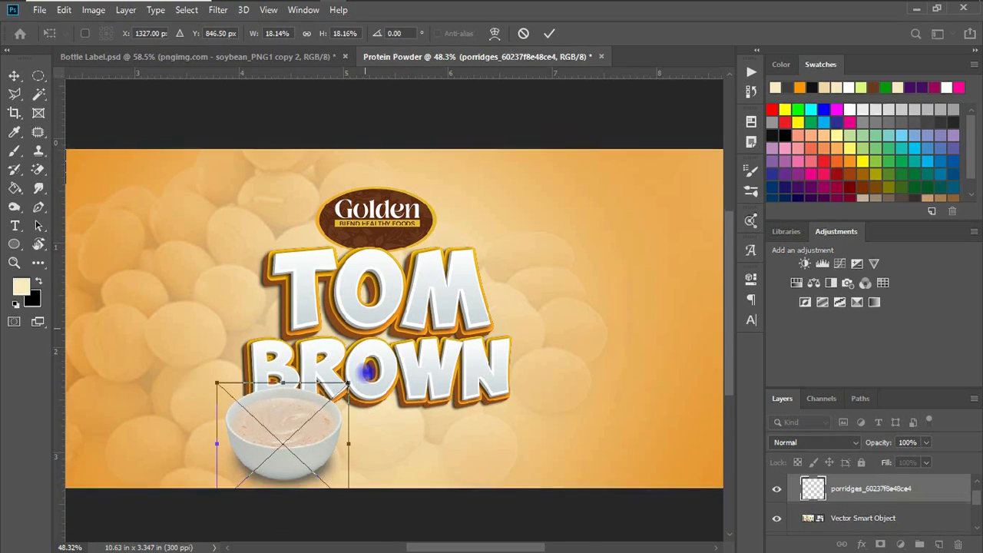
key(Return)
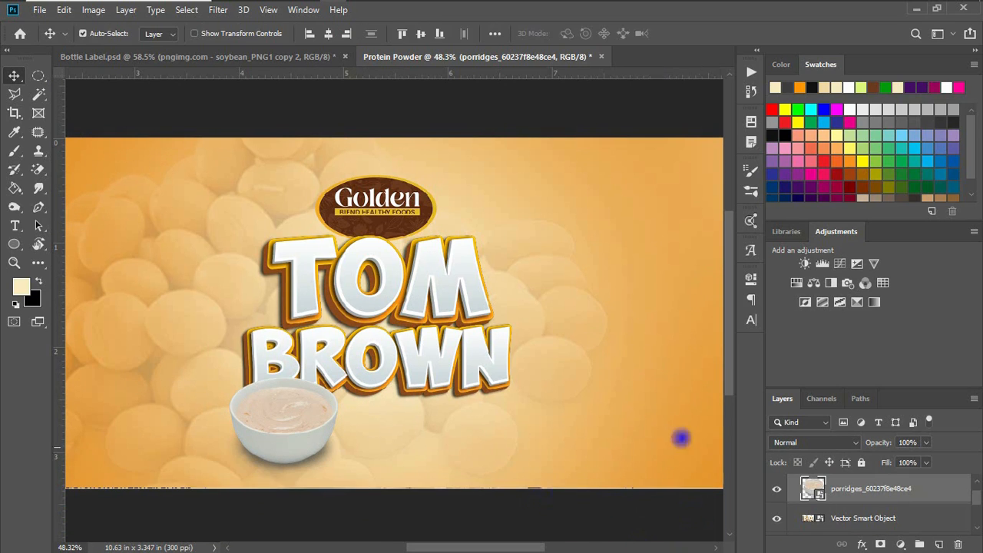
Step: Check the banner in Bottle Label.psd and draw a wide green rectangle across the lower part of BROWN in the Protein Powder document
click(292, 56)
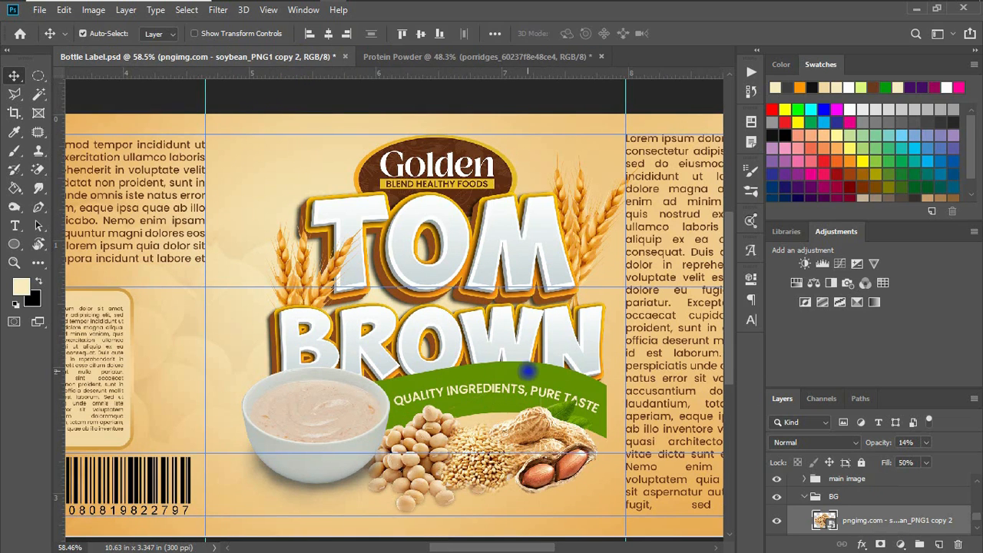
click(447, 57)
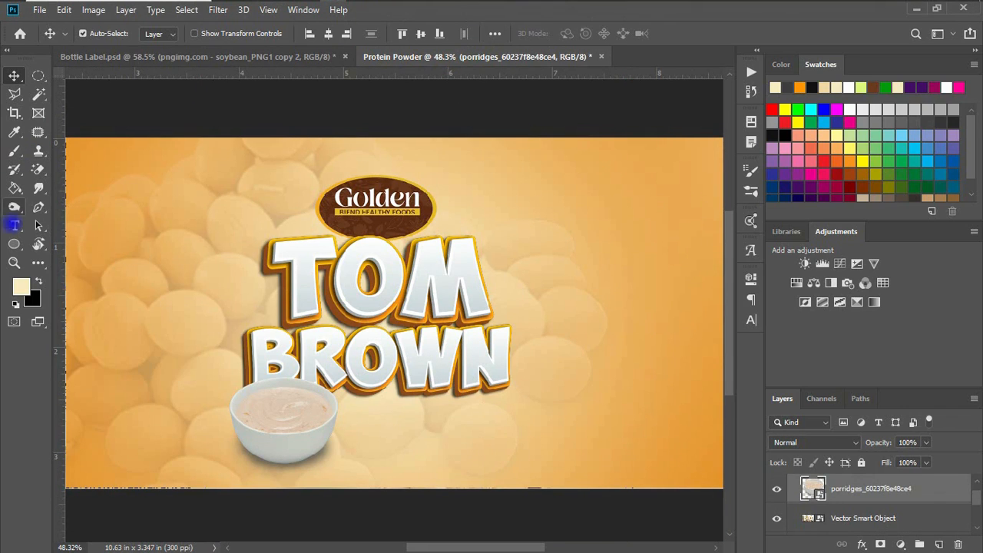
click(13, 244)
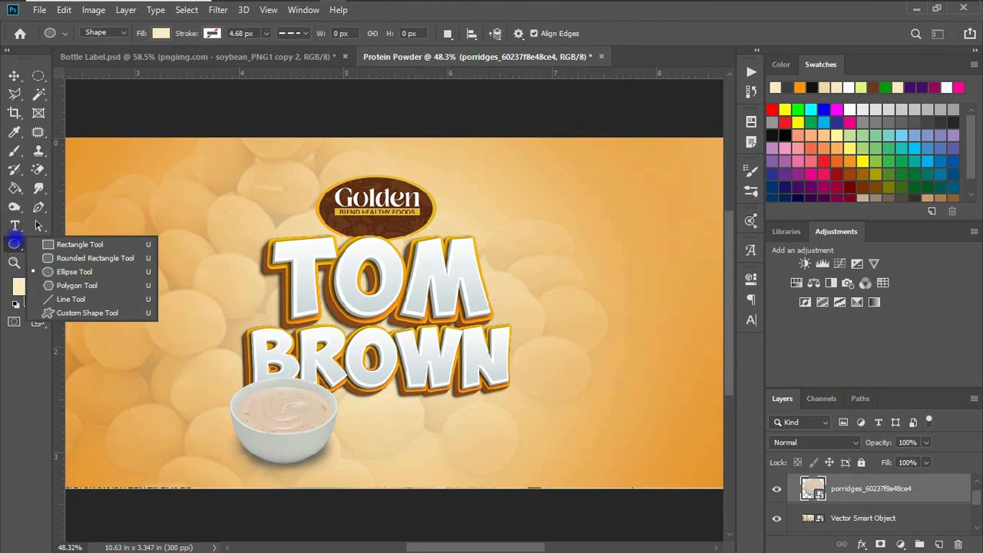
click(69, 244)
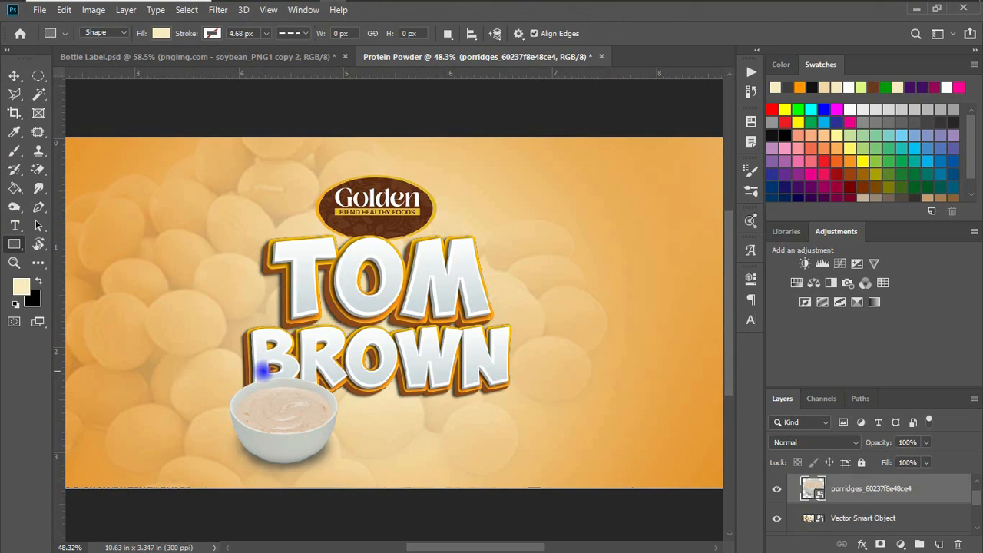
drag(238, 367, 538, 406)
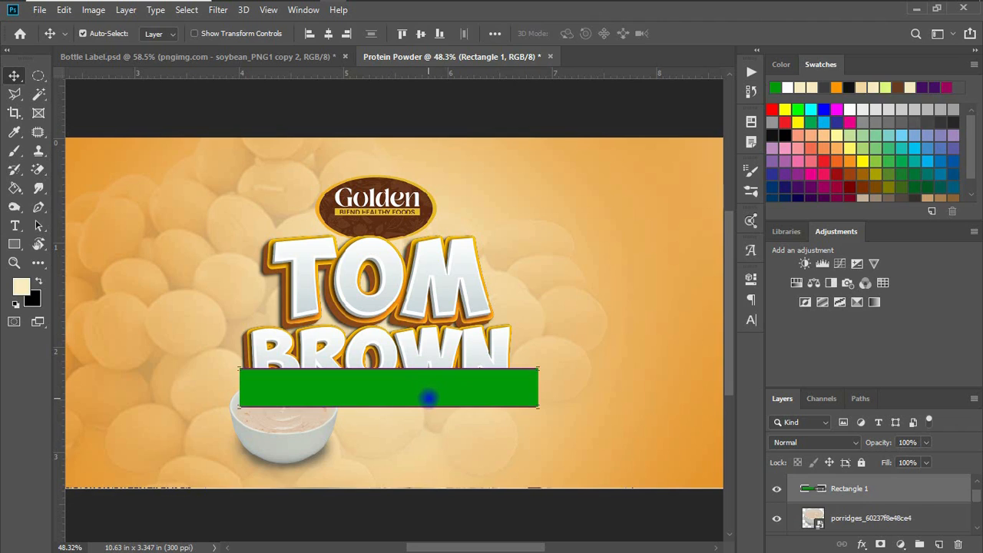
Step: Warp the green rectangle into a wavy ribbon, raising its right half and sagging its left half
key(ctrl+t)
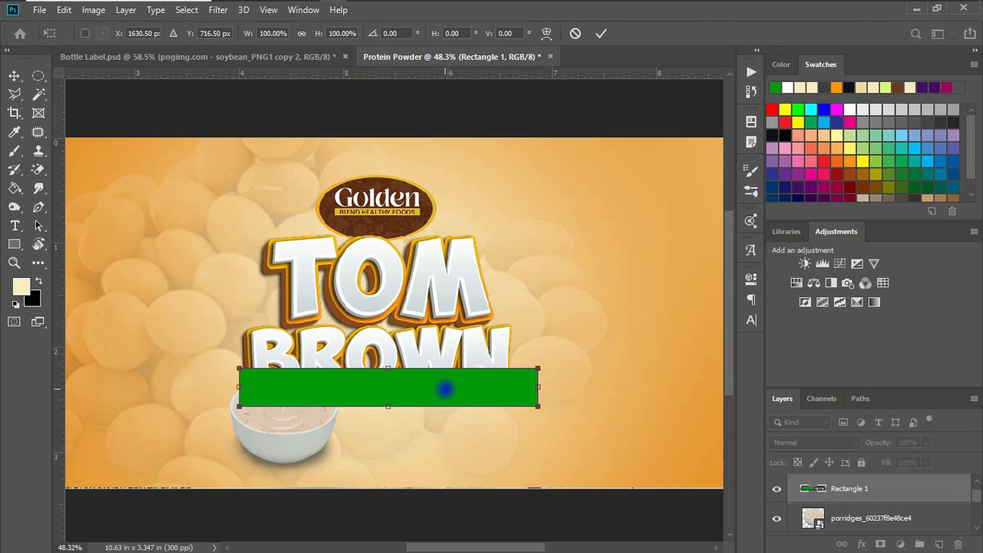
right_click(445, 389)
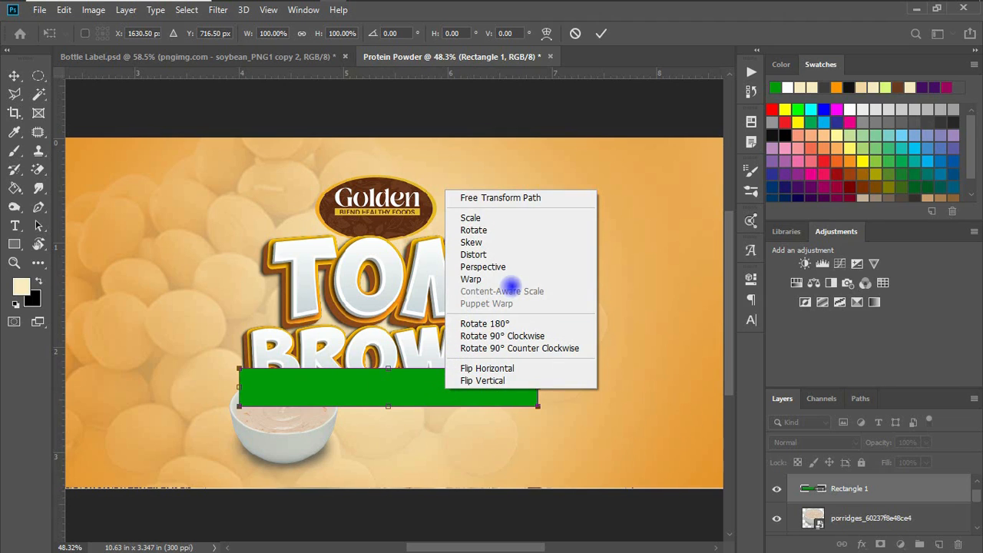
click(471, 280)
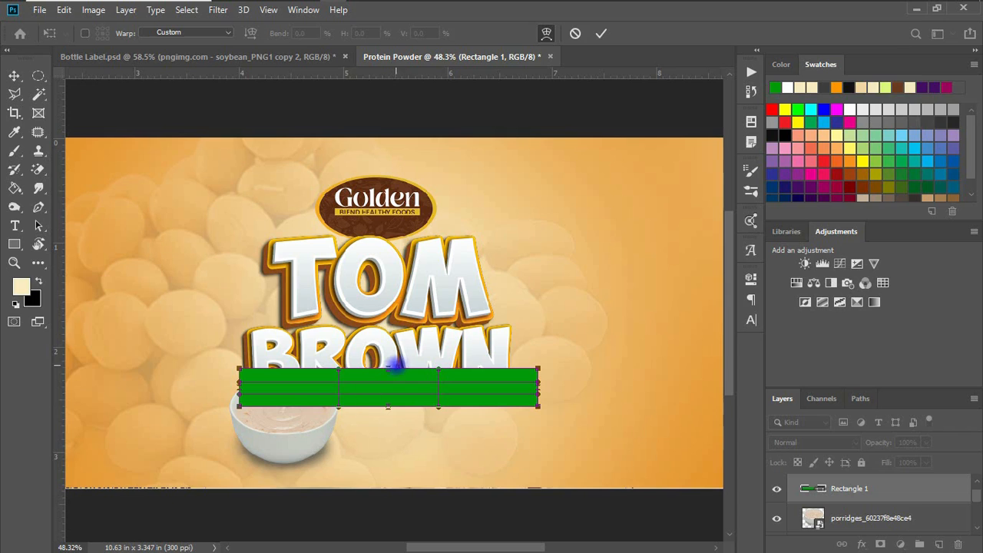
drag(440, 371, 462, 321)
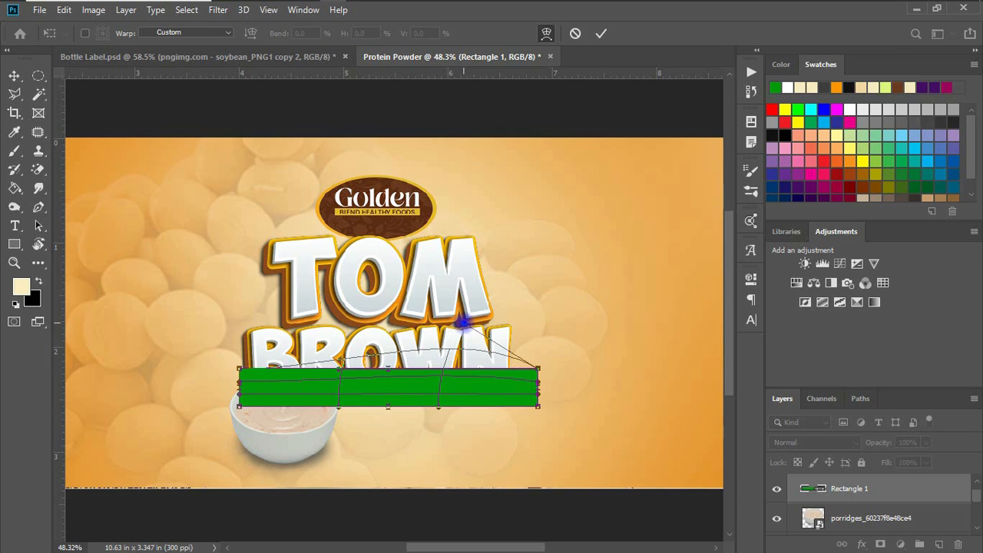
drag(439, 408, 445, 358)
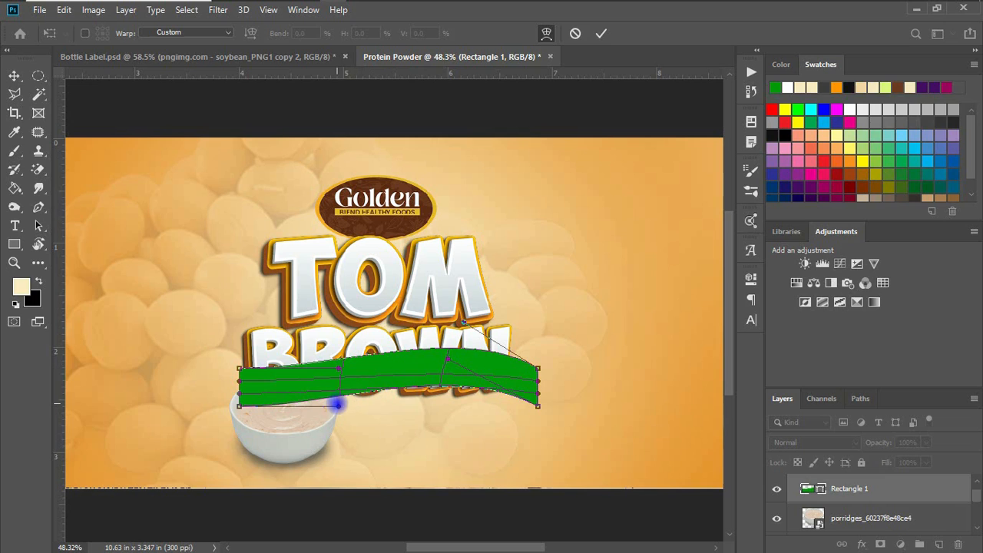
drag(339, 404, 352, 432)
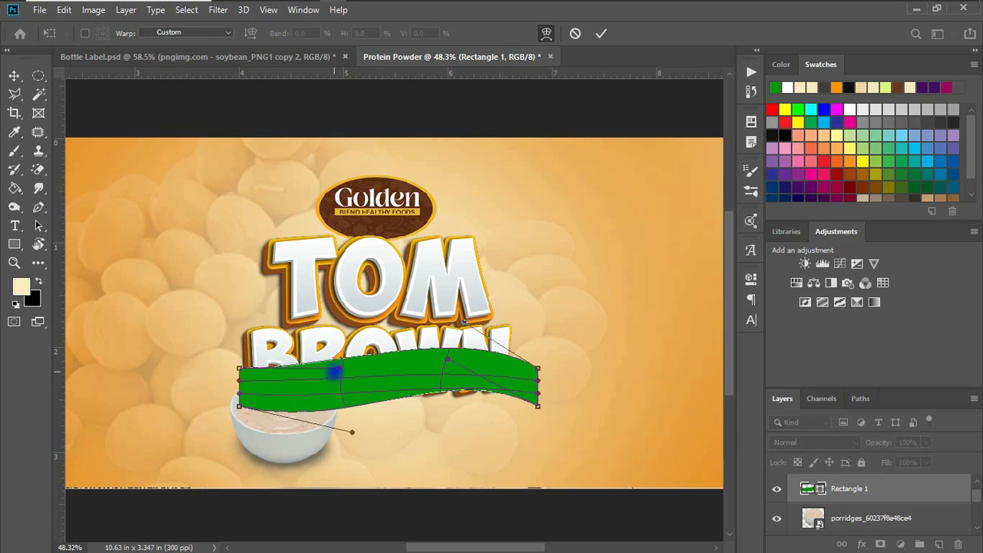
drag(339, 370, 345, 405)
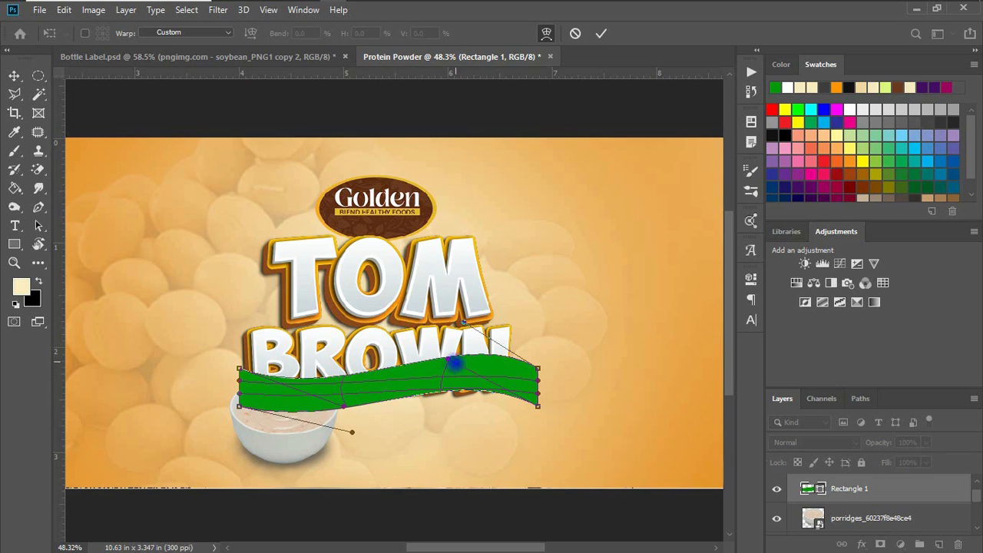
Step: Refine the ribbon's upper and lower curves and apply the warp, converting the live shape into a regular path
drag(447, 356, 441, 361)
drag(463, 322, 457, 305)
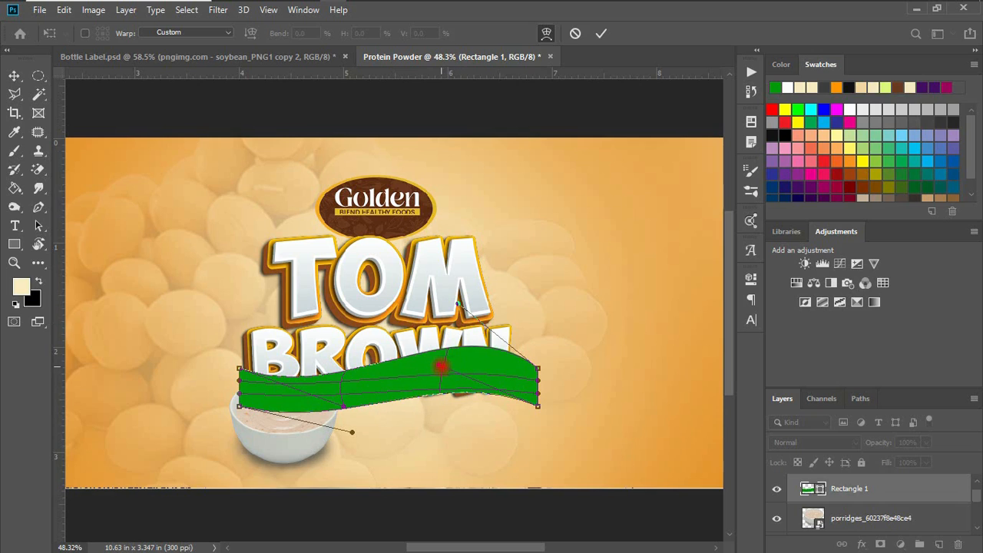
drag(441, 366, 451, 351)
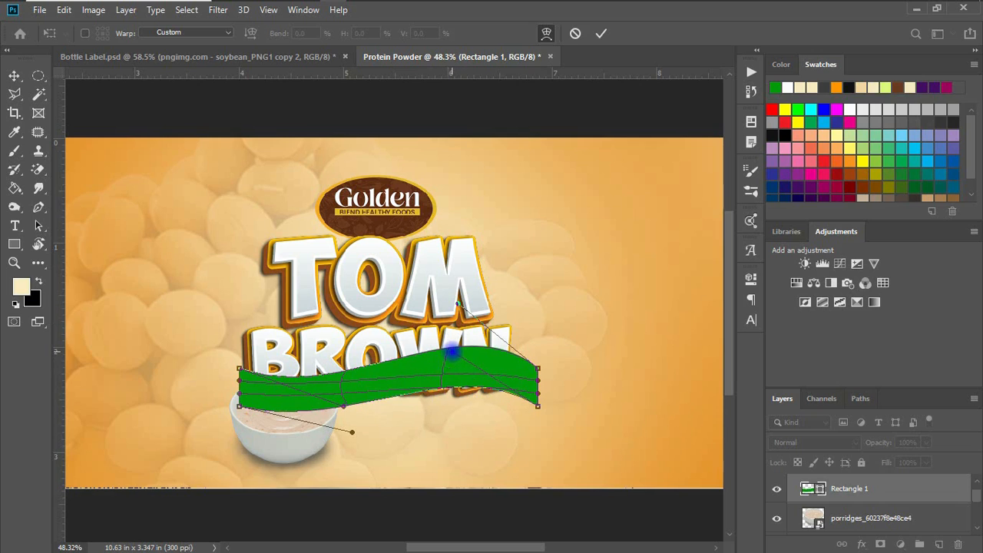
drag(344, 405, 349, 393)
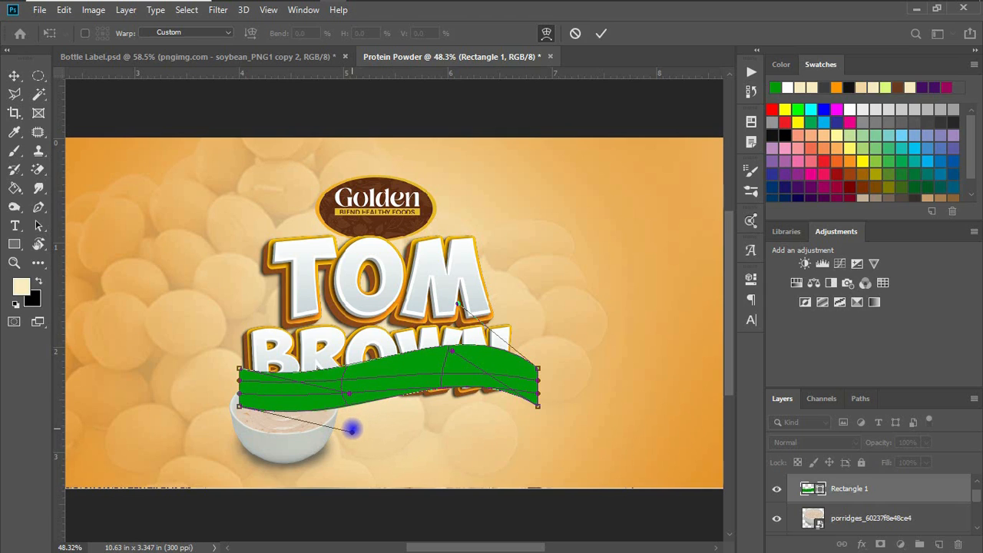
drag(352, 432, 355, 440)
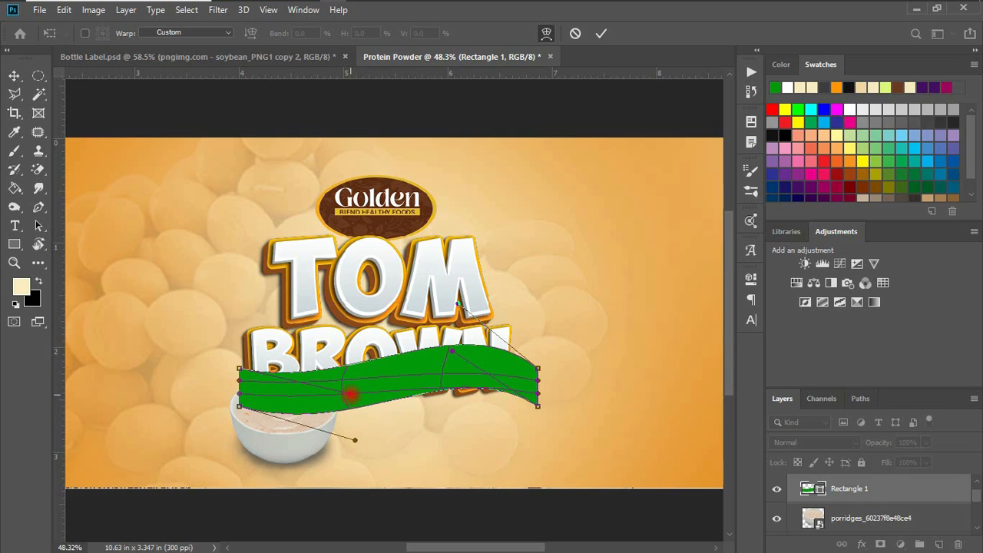
drag(351, 395, 352, 403)
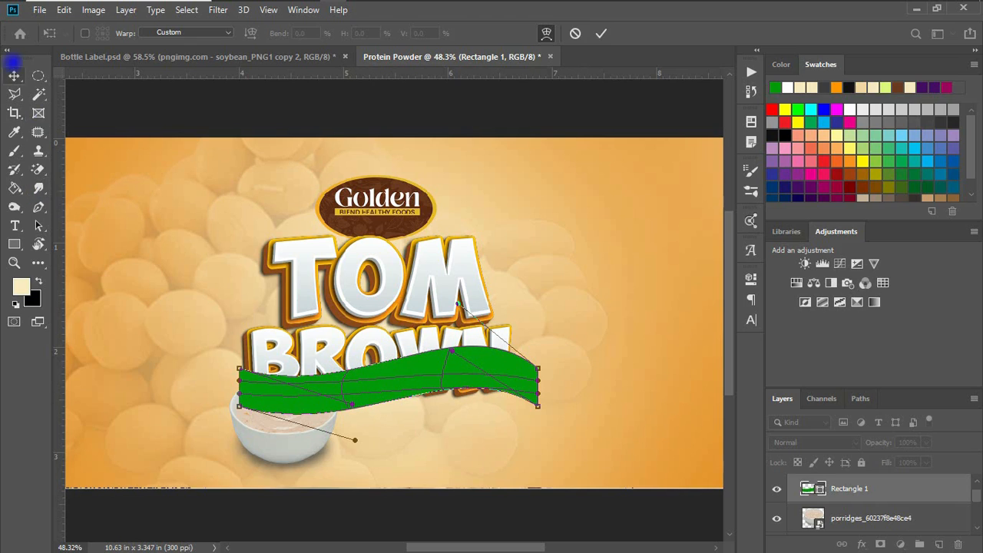
click(14, 76)
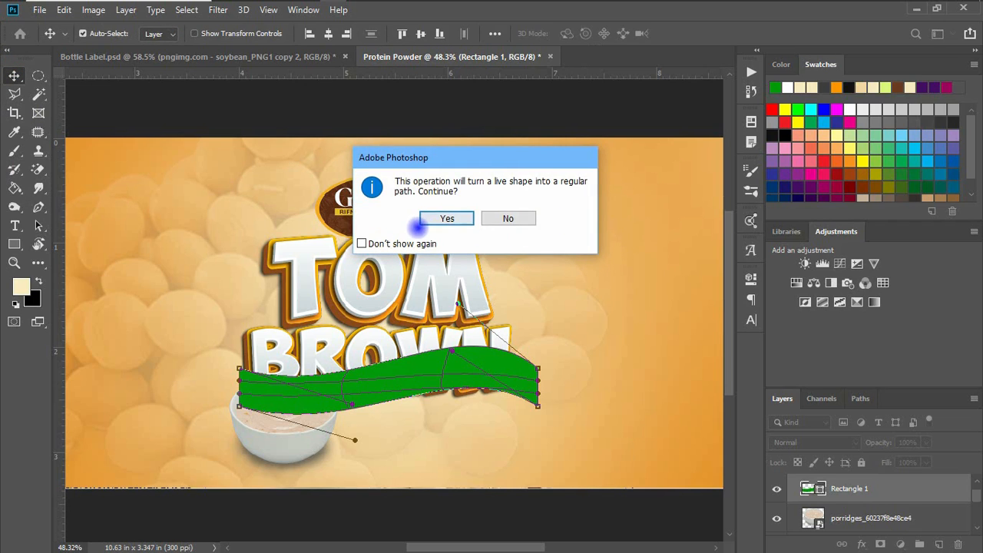
click(435, 219)
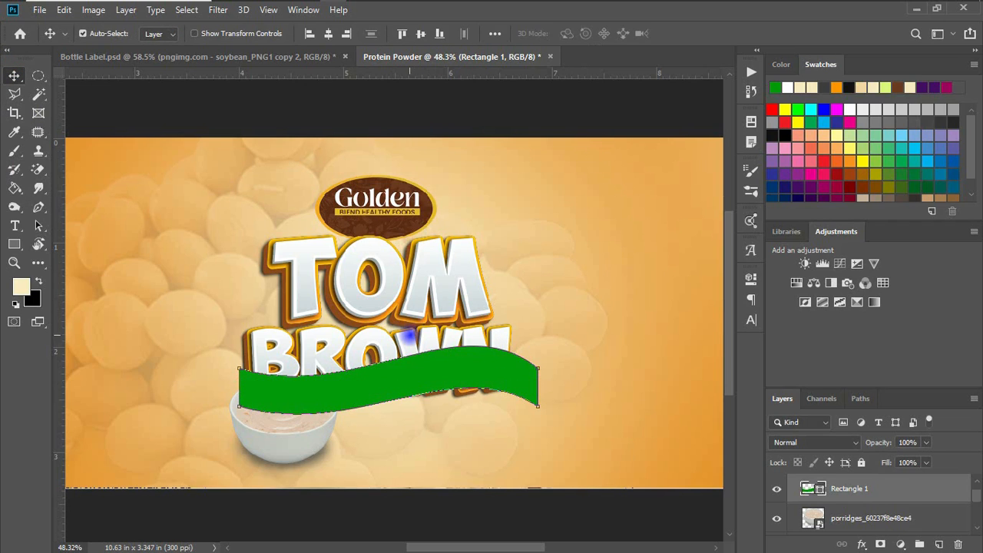
Step: Move the green ribbon down beneath BROWN and place the porridge bowl layer above it so the bowl covers its left end
drag(415, 385, 418, 413)
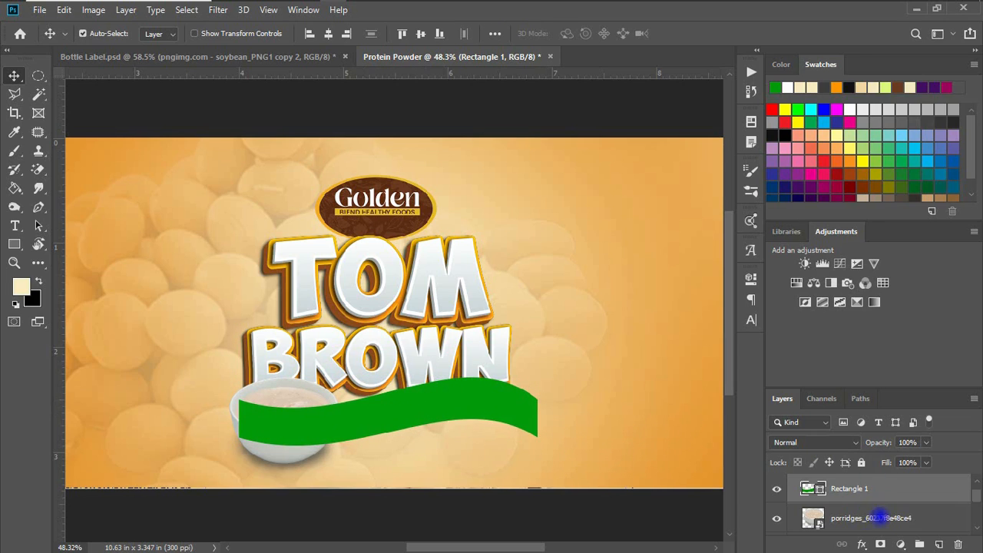
drag(862, 519, 866, 488)
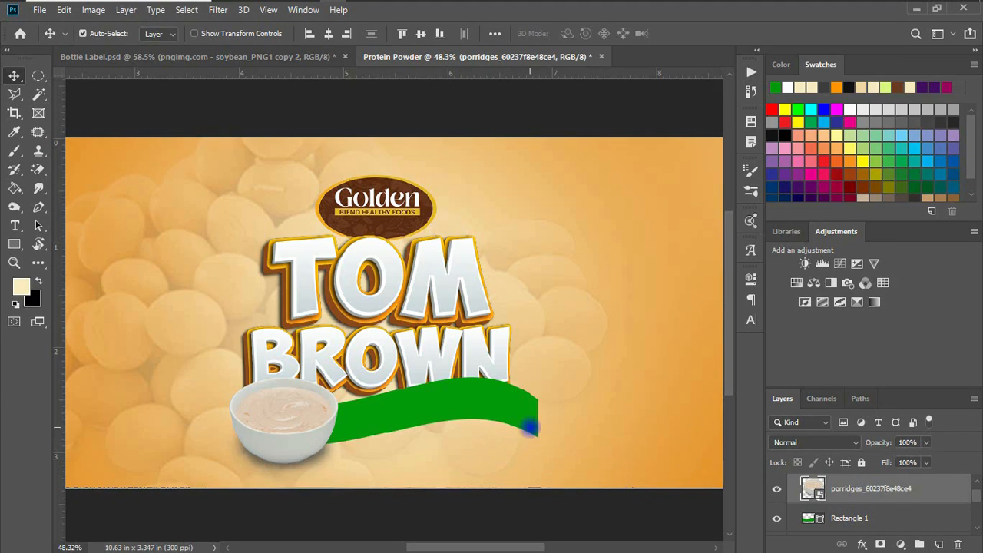
click(500, 413)
mouse_move(500, 413)
mouse_down()
mouse_move(494, 417)
mouse_move(503, 416)
mouse_up()
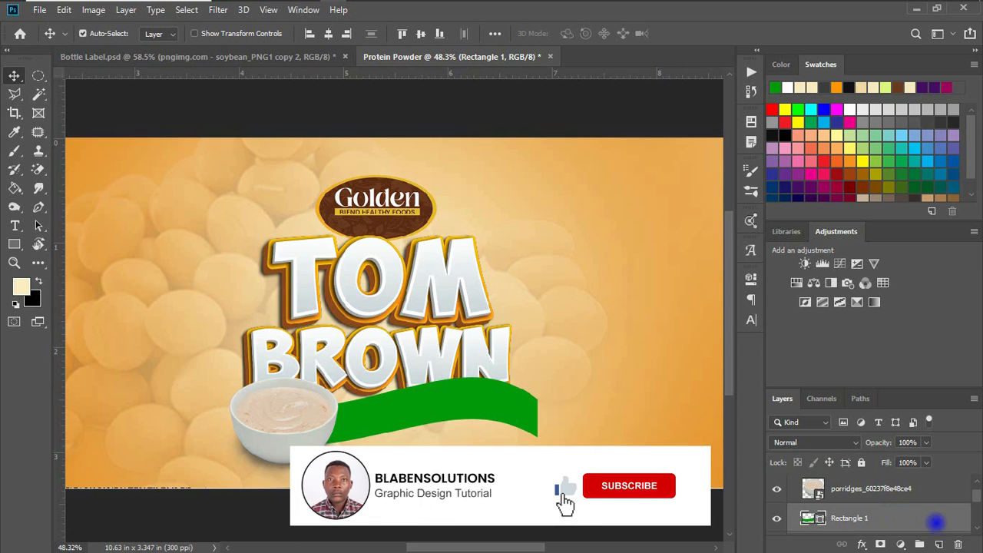
Step: Draw a curved Pen tool path about 663 px wide from the bowl along the middle of the ribbon, with no fill
click(939, 544)
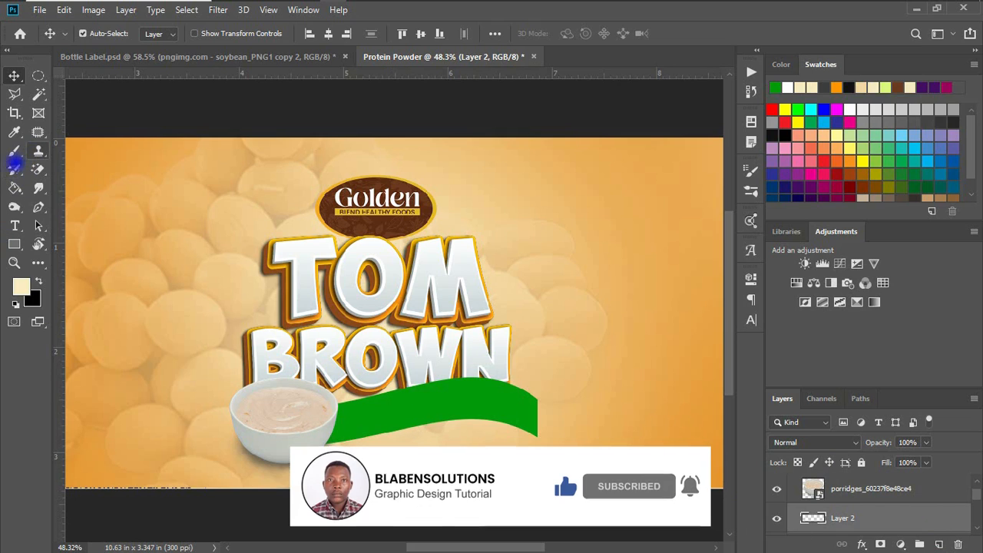
click(39, 206)
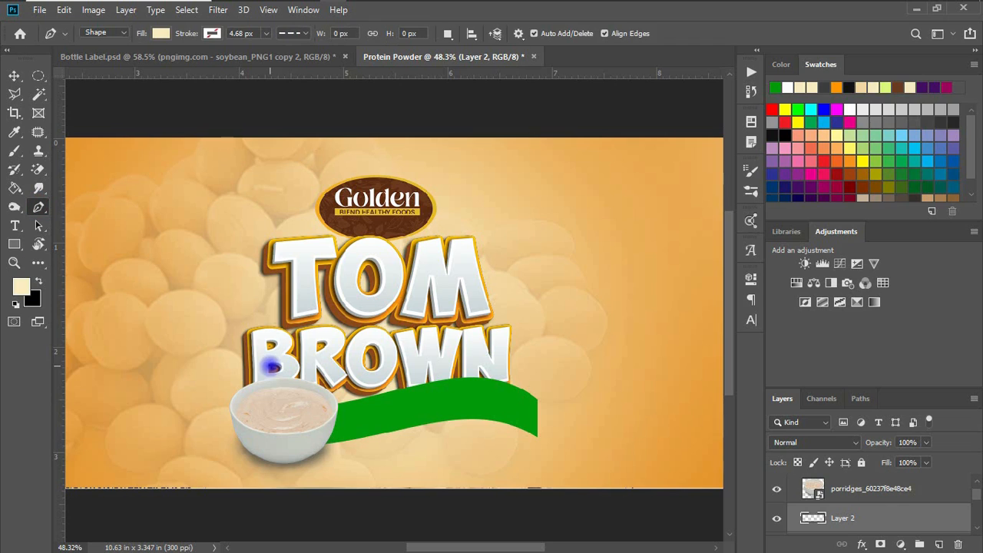
click(299, 430)
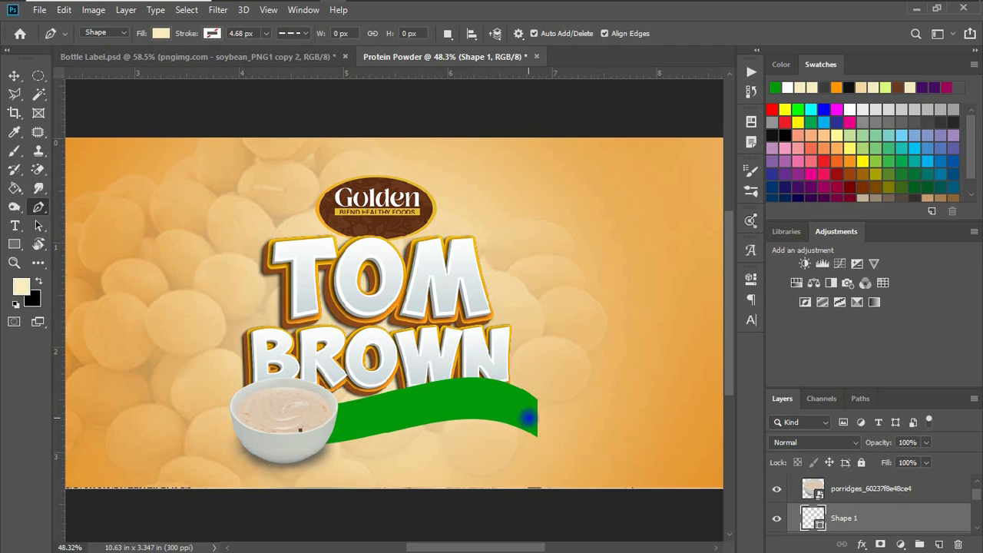
drag(530, 417, 580, 457)
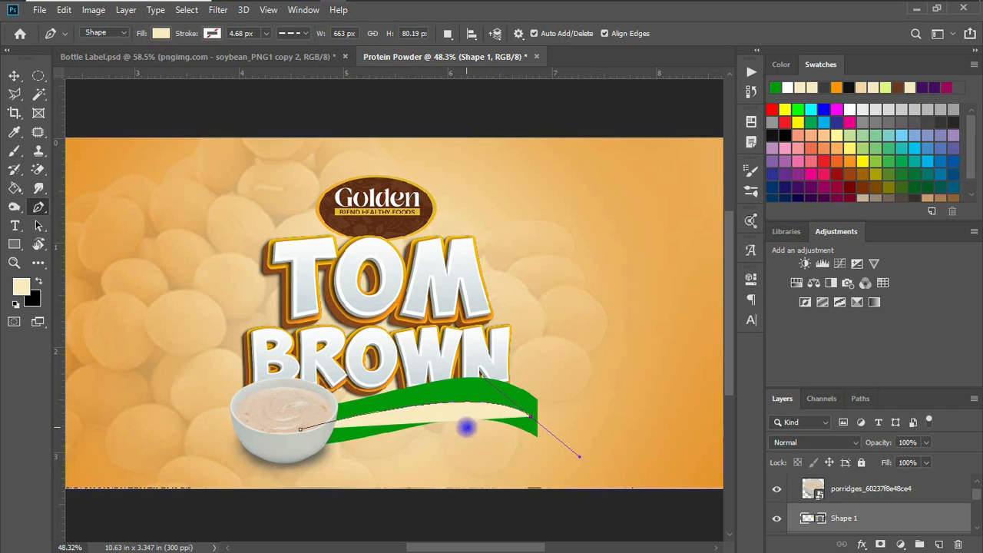
click(161, 33)
click(99, 61)
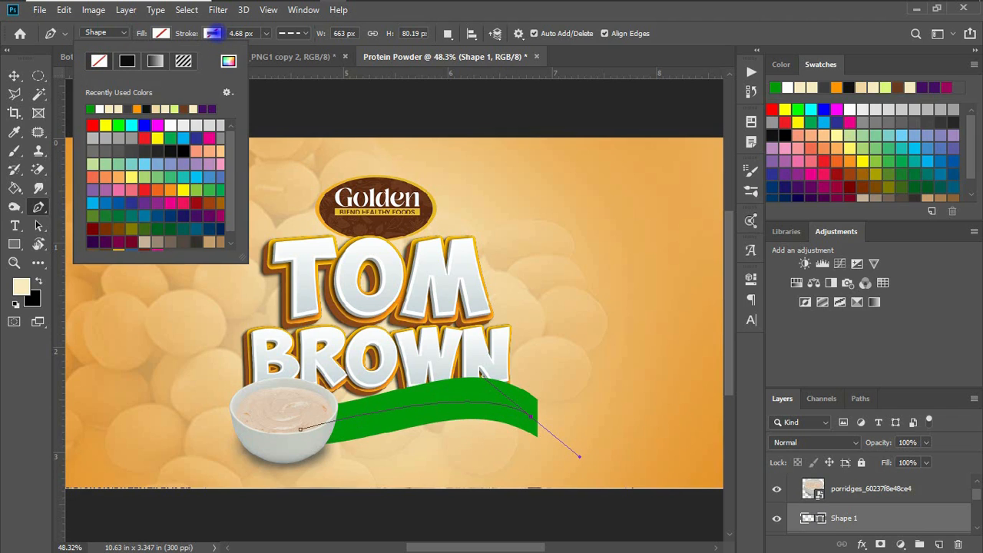
click(13, 75)
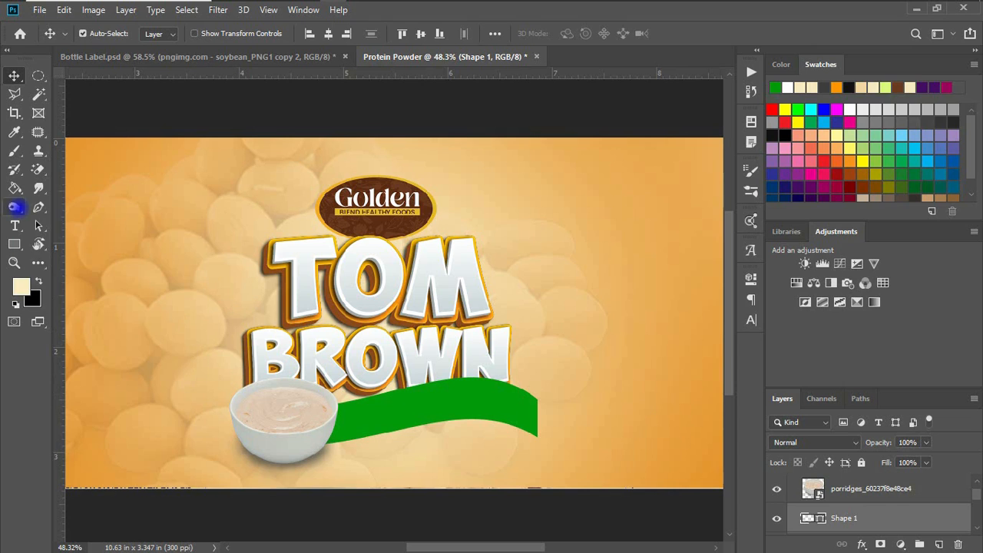
Step: Start type on the curved path over the green ribbon and set the placeholder text size to 6 pt
click(14, 226)
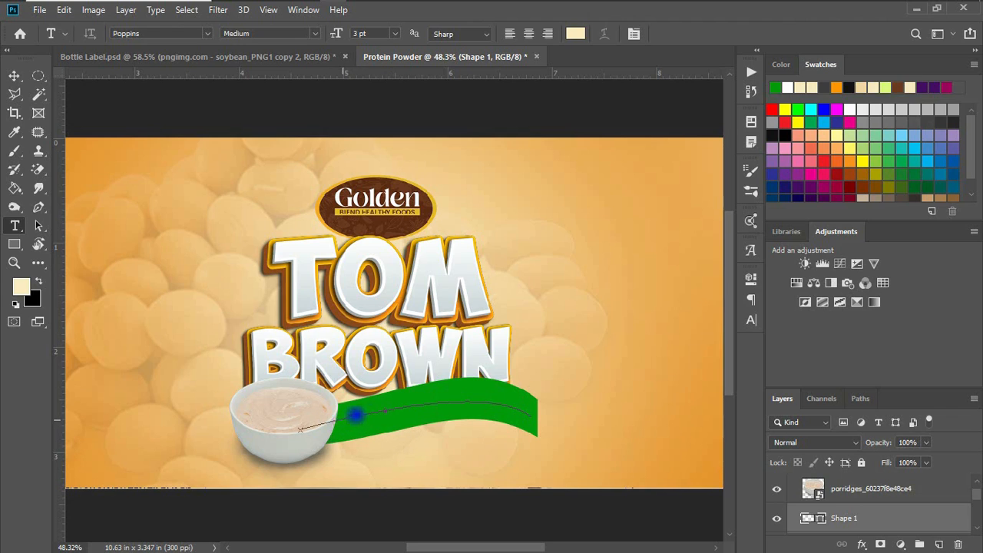
click(349, 419)
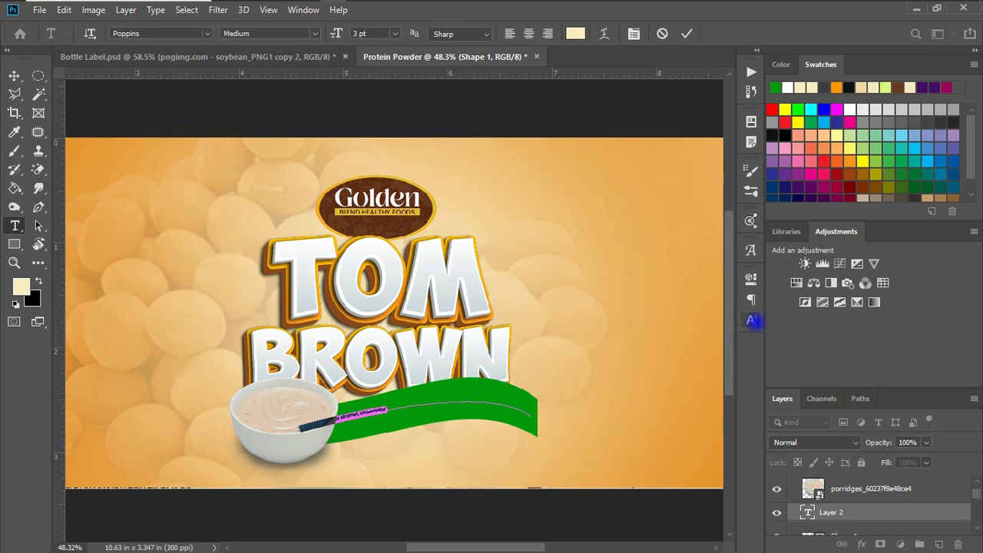
click(752, 321)
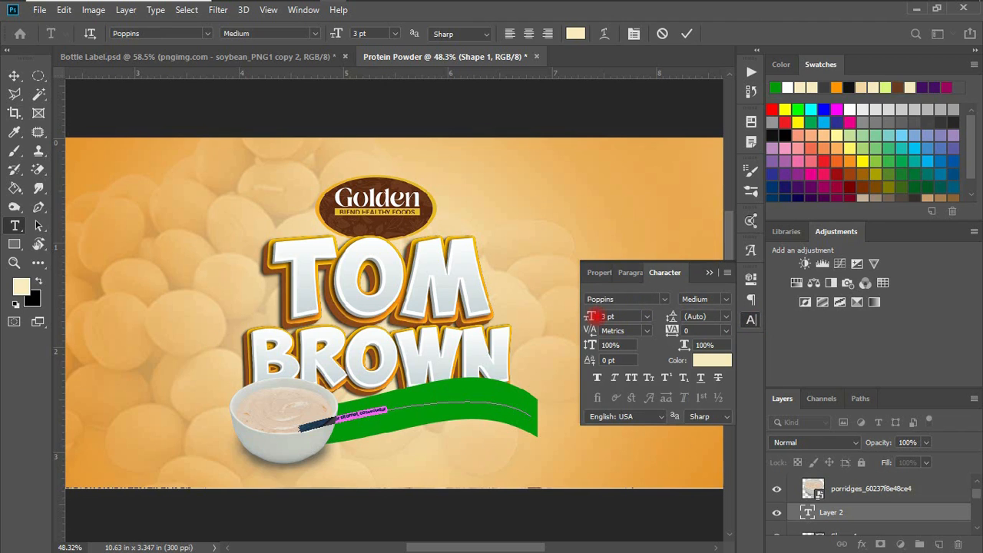
drag(592, 316, 590, 316)
click(725, 298)
click(732, 294)
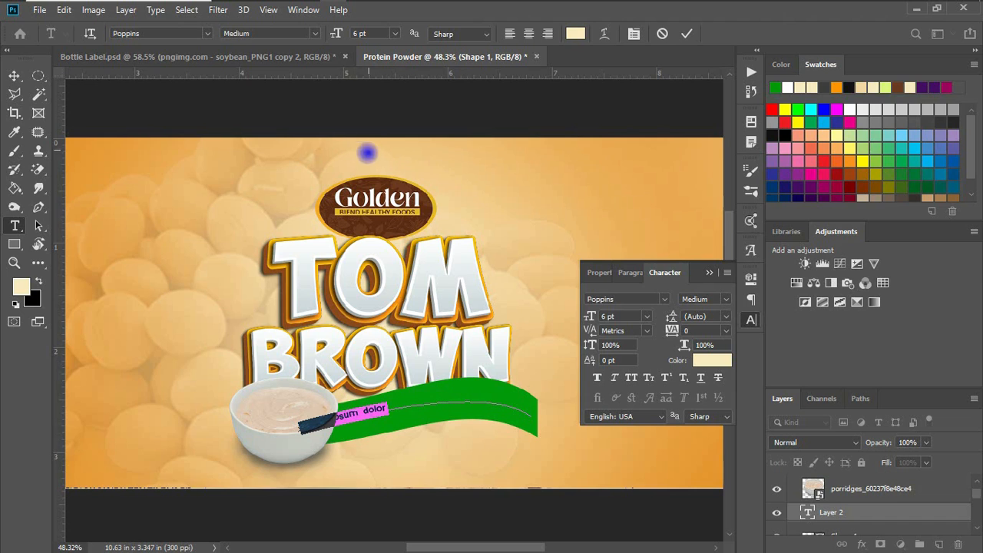
Step: Replace the placeholder text on the curved path with "Quality Ingredients, Pure Taste", checking the wording in the Bottle Label document
click(282, 56)
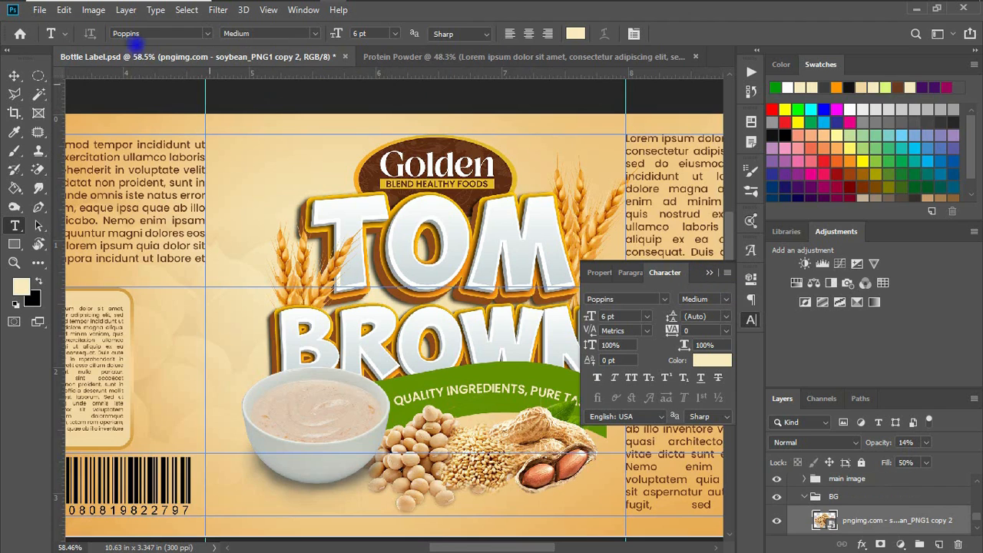
click(404, 56)
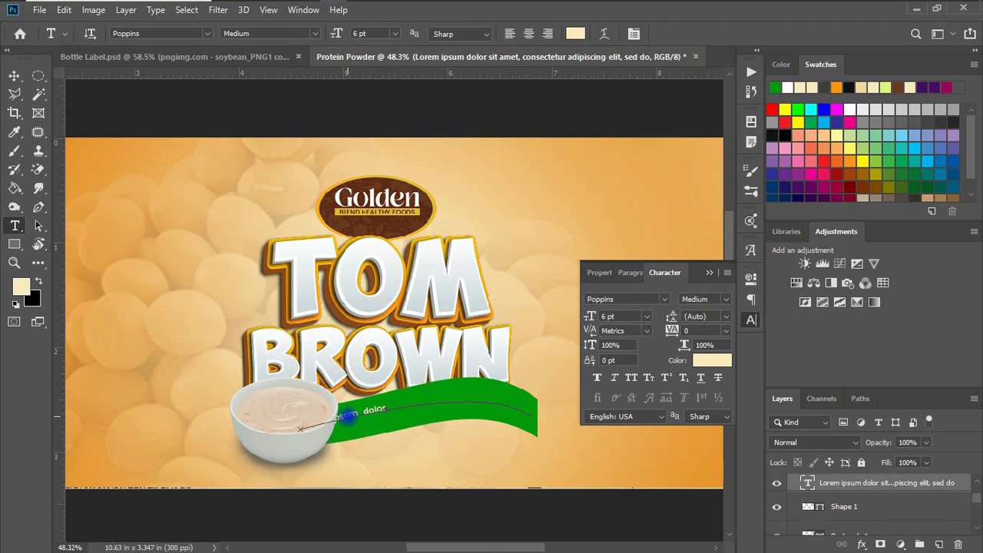
click(348, 417)
key(ctrl+a)
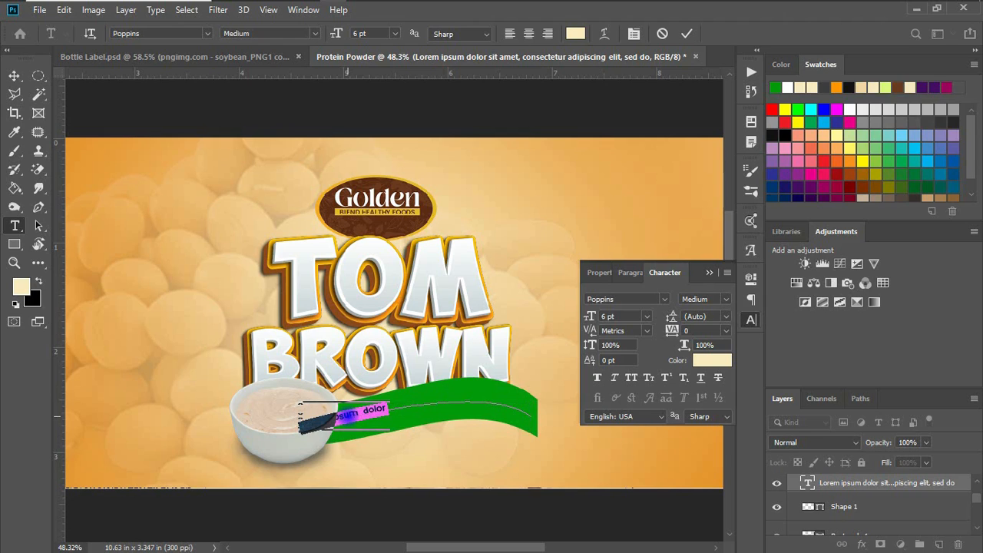
key(BackSpace)
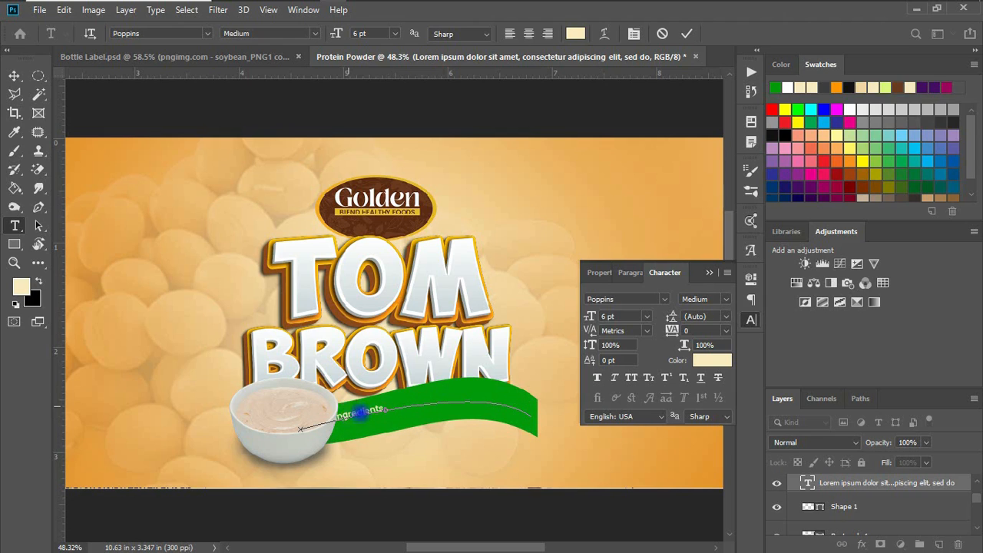
click(14, 75)
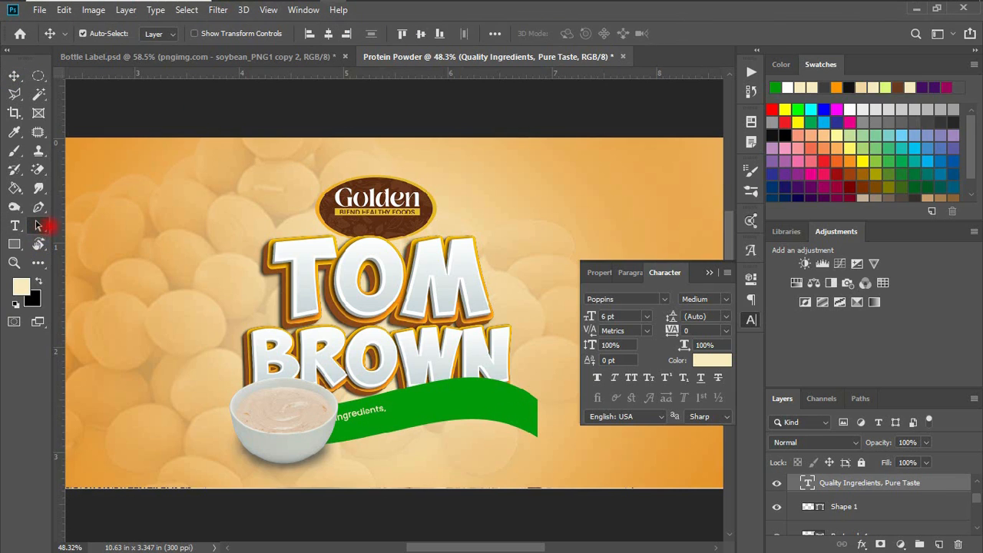
Step: Adjust the slogan's start and end points with the Path Selection Tool so the full text fits along the green ribbon
click(38, 225)
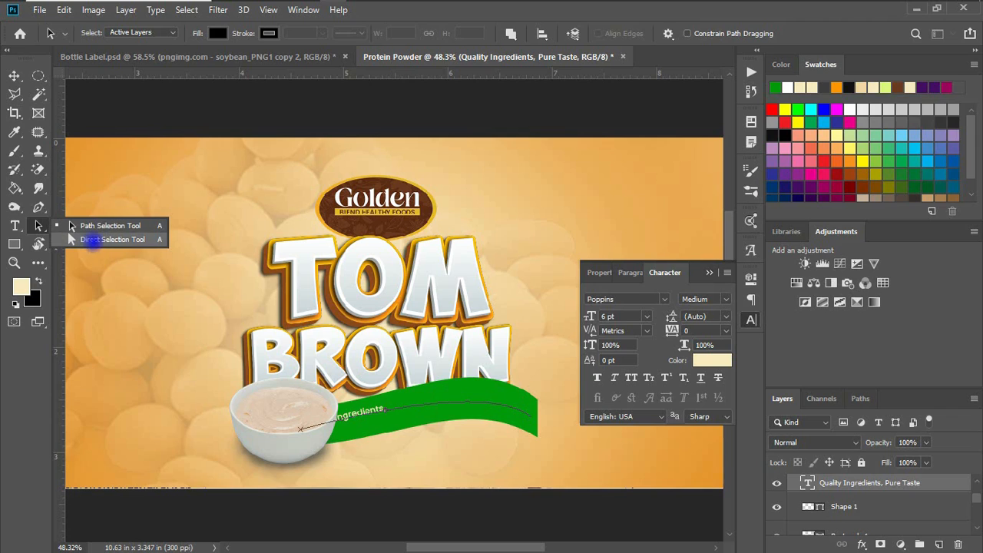
click(100, 229)
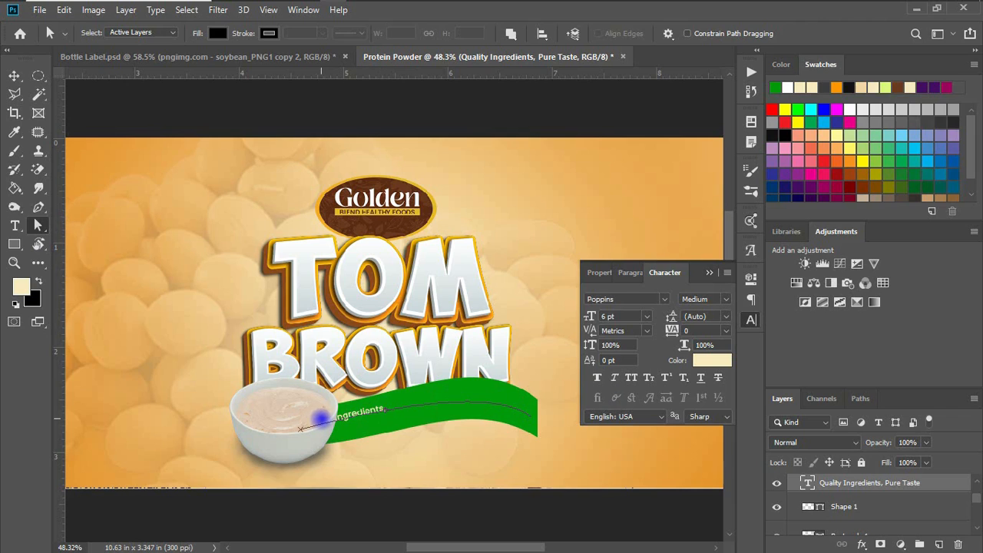
drag(305, 424, 339, 417)
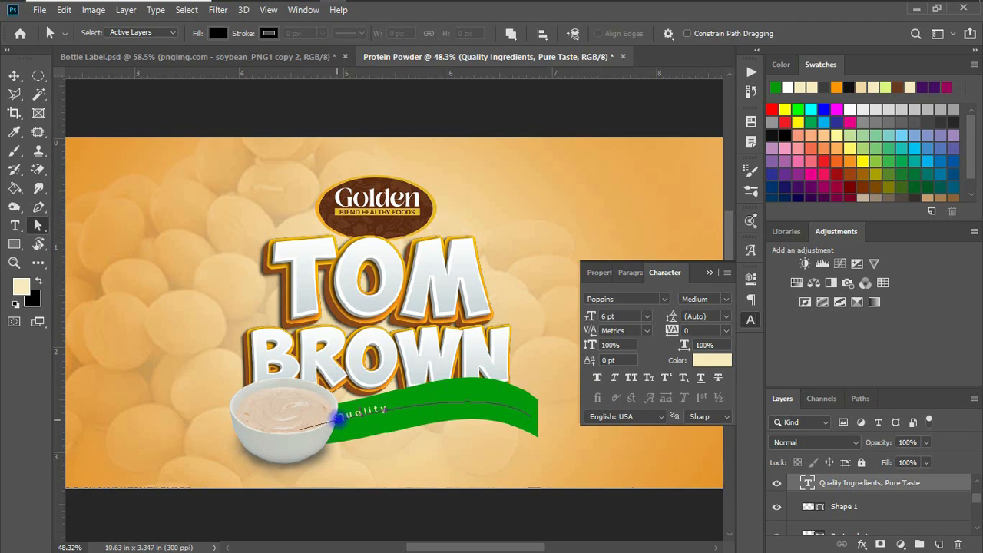
drag(481, 401, 384, 419)
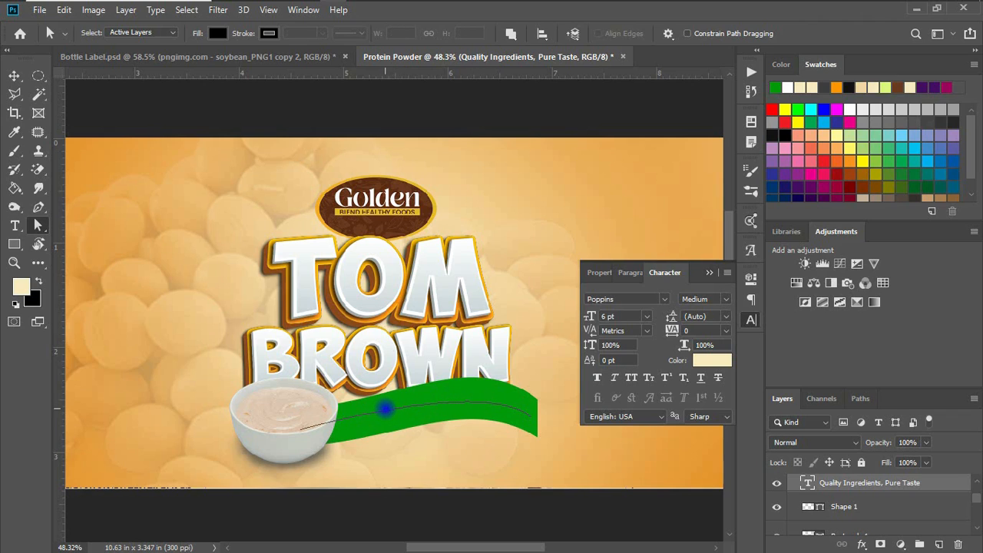
mouse_move(348, 417)
mouse_down()
mouse_move(313, 417)
mouse_move(492, 396)
mouse_move(537, 401)
mouse_up()
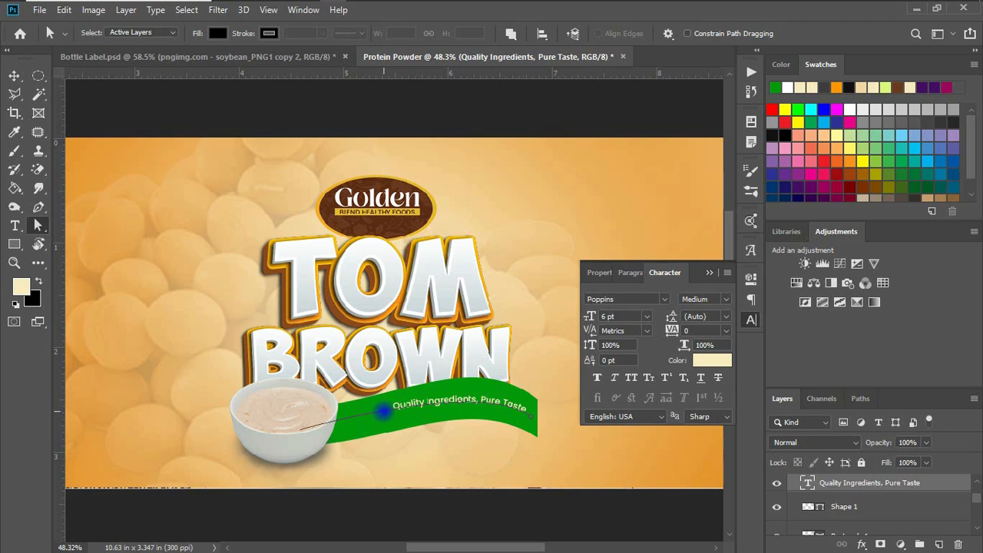
mouse_move(371, 415)
mouse_down()
mouse_move(346, 414)
mouse_move(327, 430)
mouse_move(323, 407)
mouse_up()
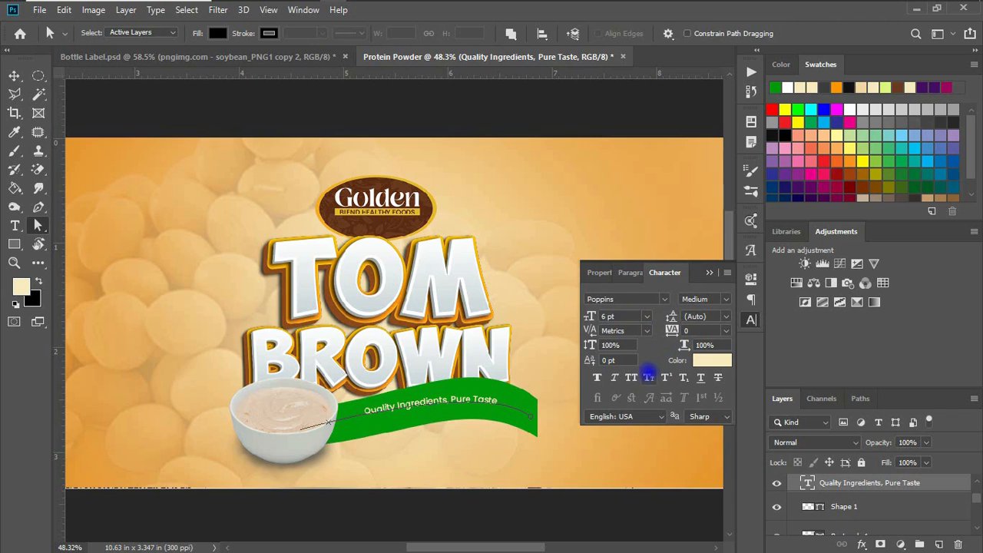
Step: Format the slogan in all caps and adjust its font size to fill the ribbon beside the bowl
click(631, 376)
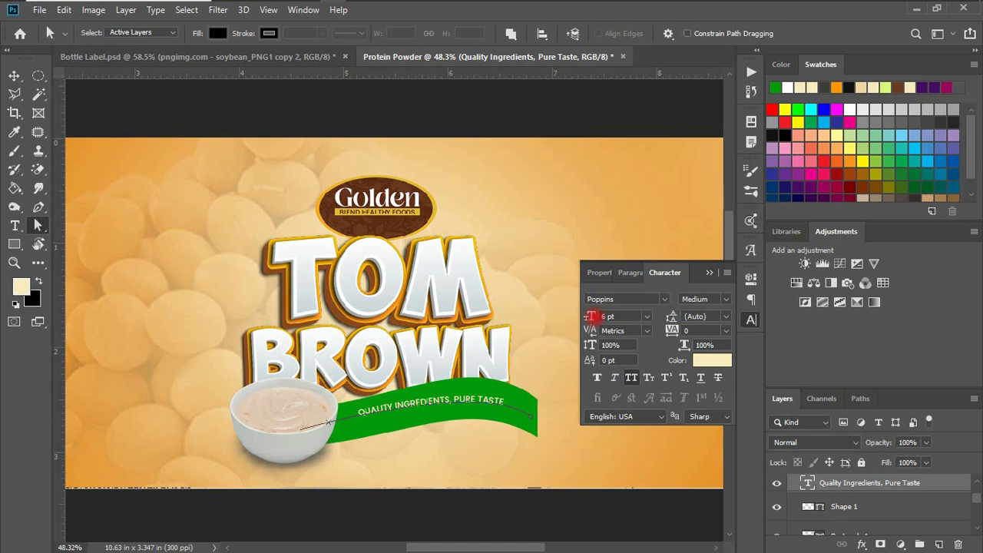
drag(589, 317, 587, 316)
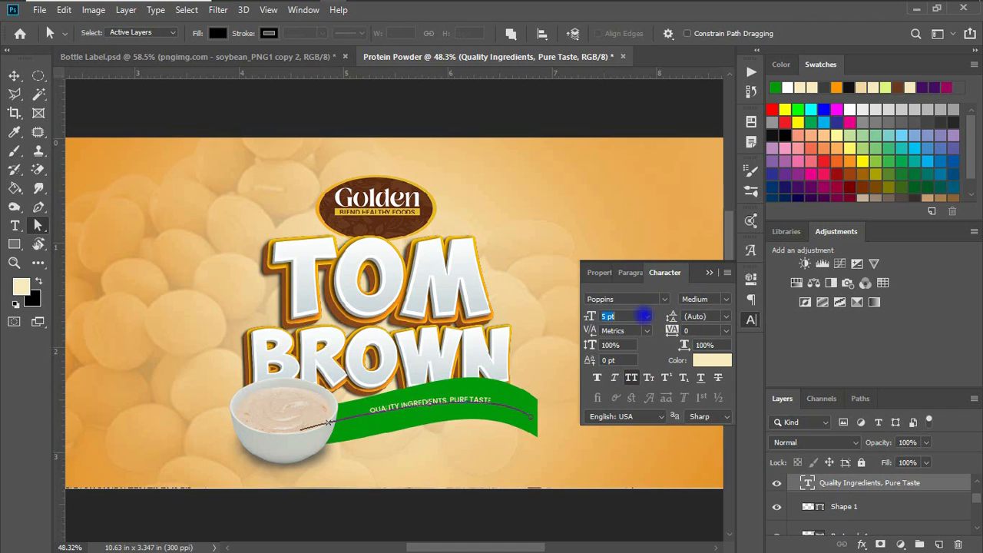
click(645, 315)
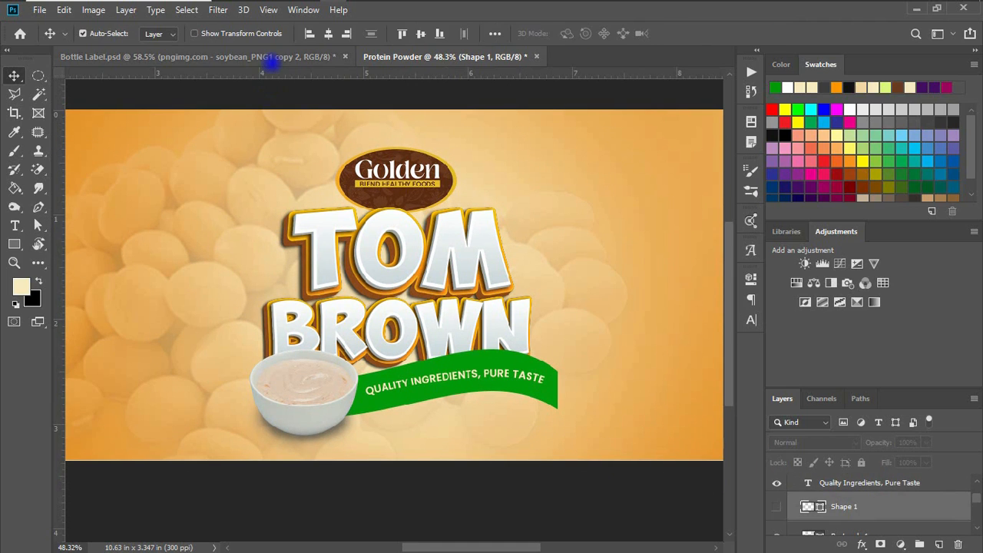
Step: Check the ingredients on the finished Bottle Label design and place Groundnut.png from the TomBrown folder into the Protein Powder document
click(275, 57)
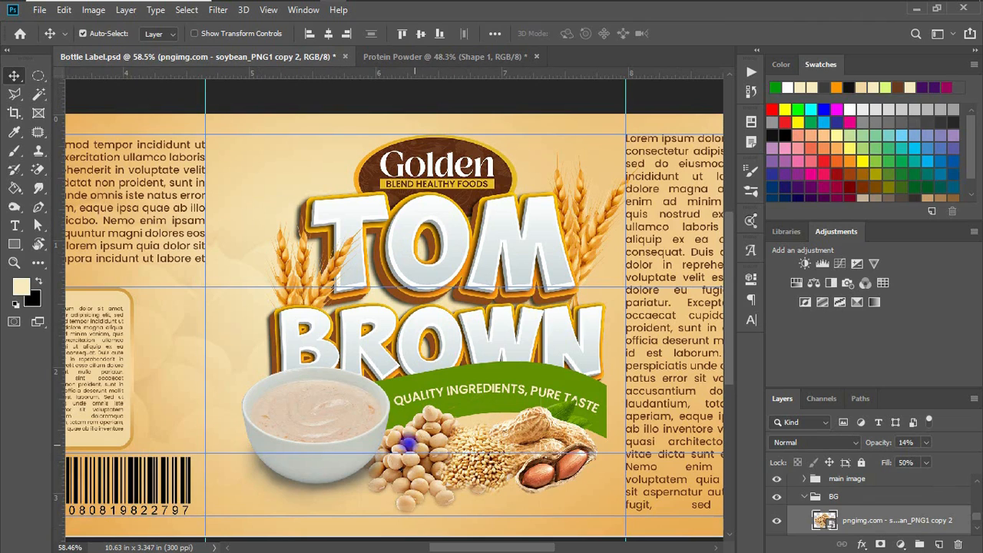
mouse_move(216, 9)
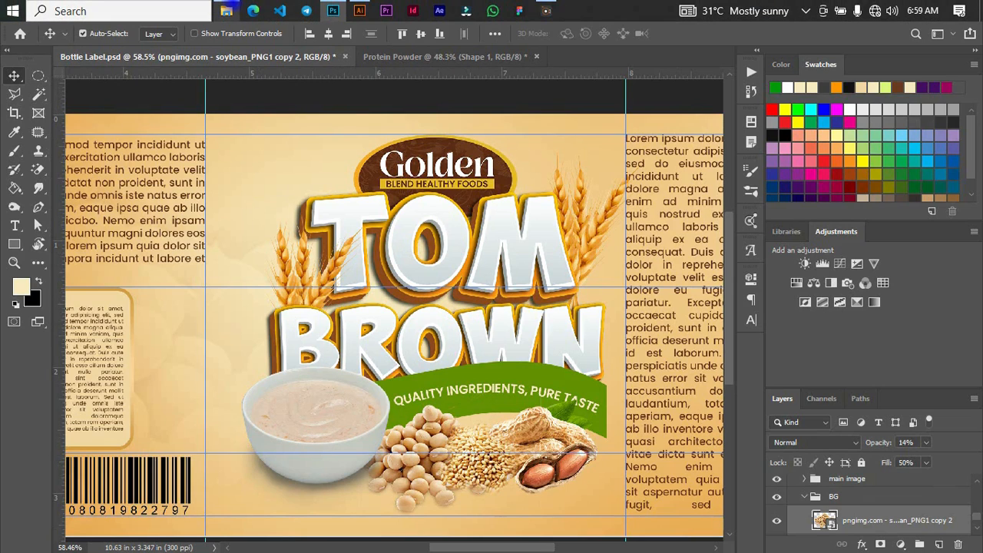
click(230, 82)
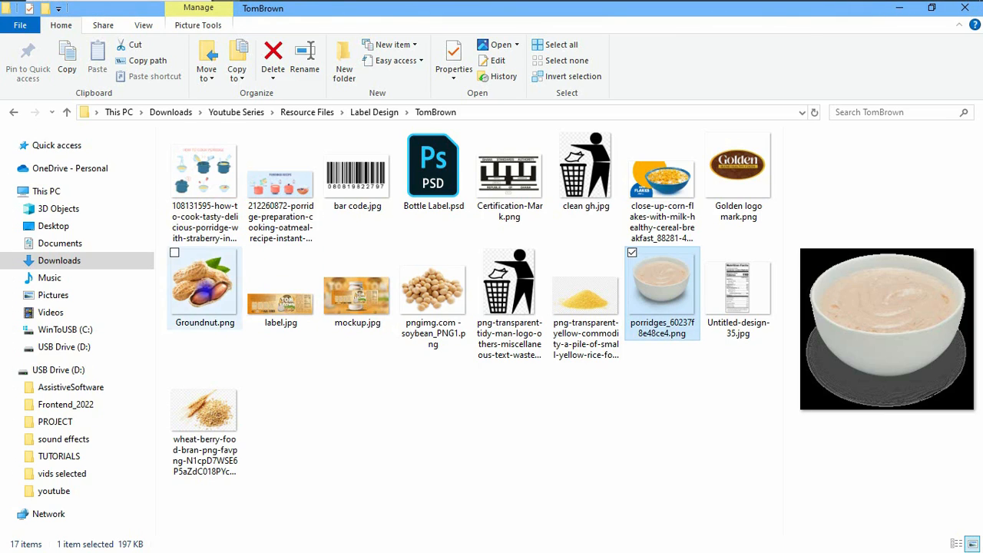
click(206, 291)
click(433, 301)
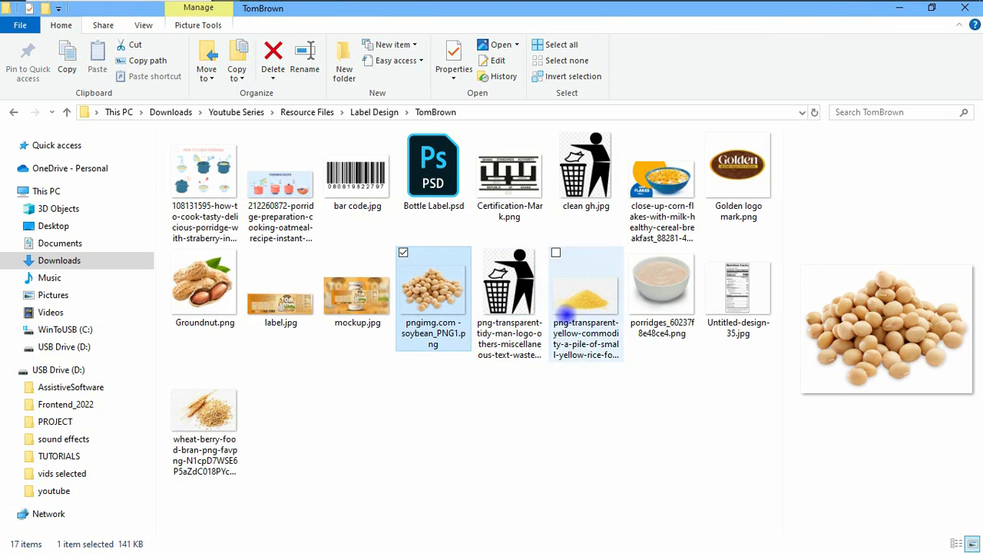
click(236, 423)
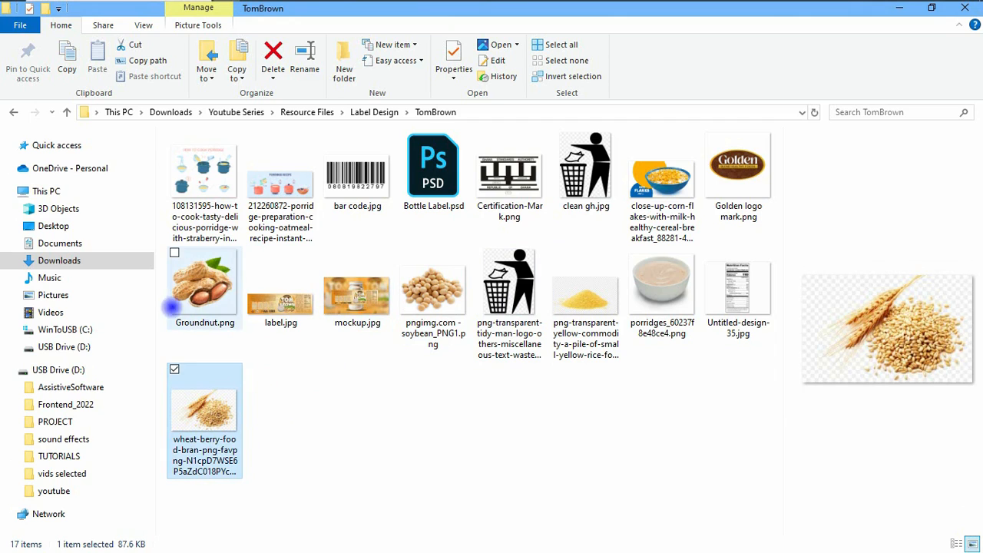
drag(197, 287, 485, 426)
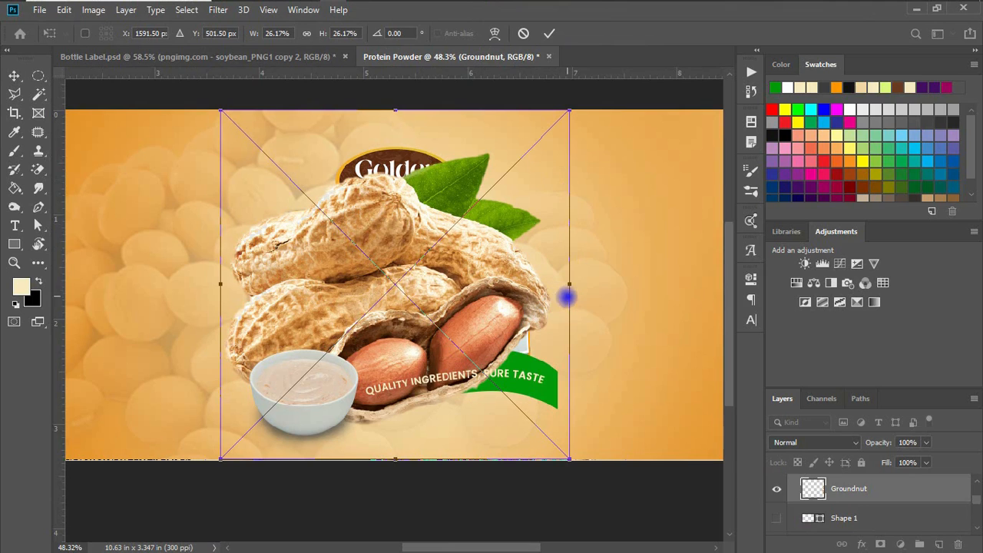
Step: Scale the groundnut image down and position it beneath the right part of the green ribbon, then commit the placement
drag(567, 283, 460, 299)
drag(407, 263, 496, 388)
drag(540, 344, 522, 368)
drag(463, 436, 485, 438)
key(Return)
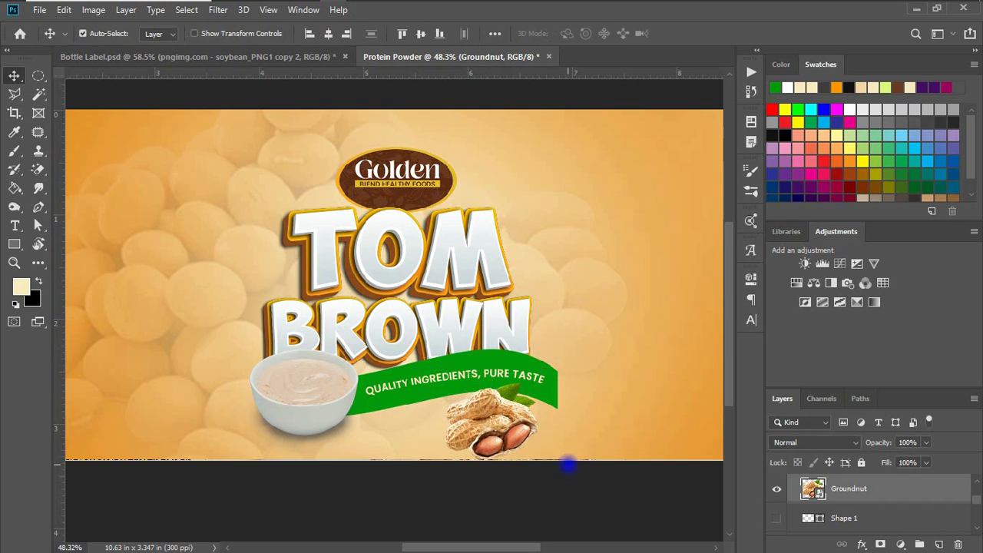
Step: Place the soybean PNG from the TomBrown folder, scale it down and position it beside the porridge bowl under the ribbon
click(229, 10)
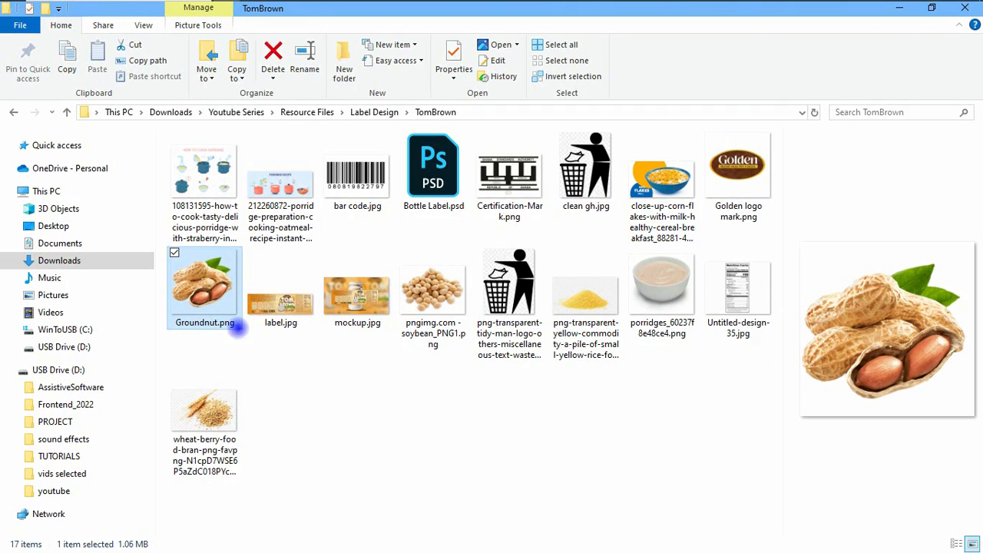
click(427, 307)
drag(308, 11, 408, 395)
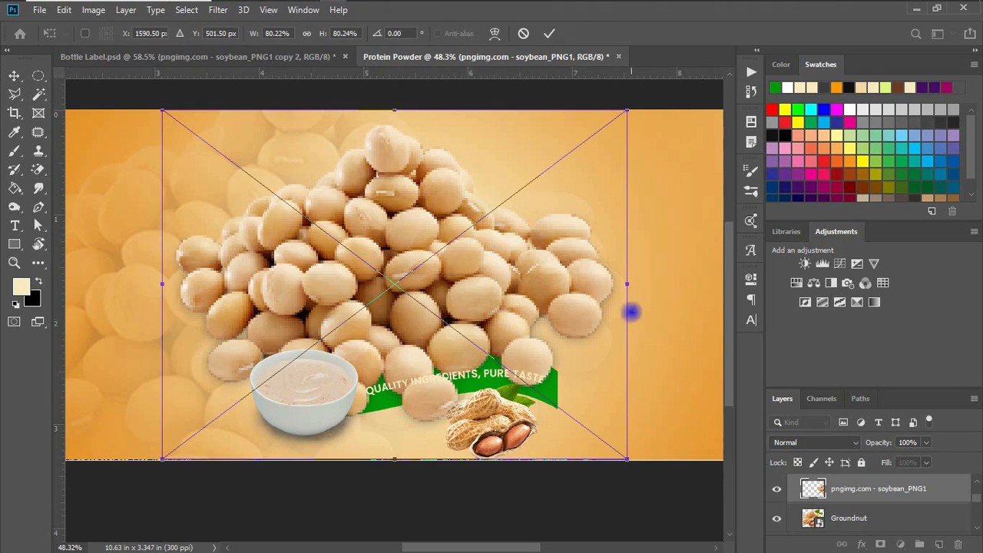
drag(628, 284, 391, 424)
key(Return)
Step: Place the wheat-berry image from the TomBrown folder on the label, scaled to 58.22%
mouse_move(438, 1)
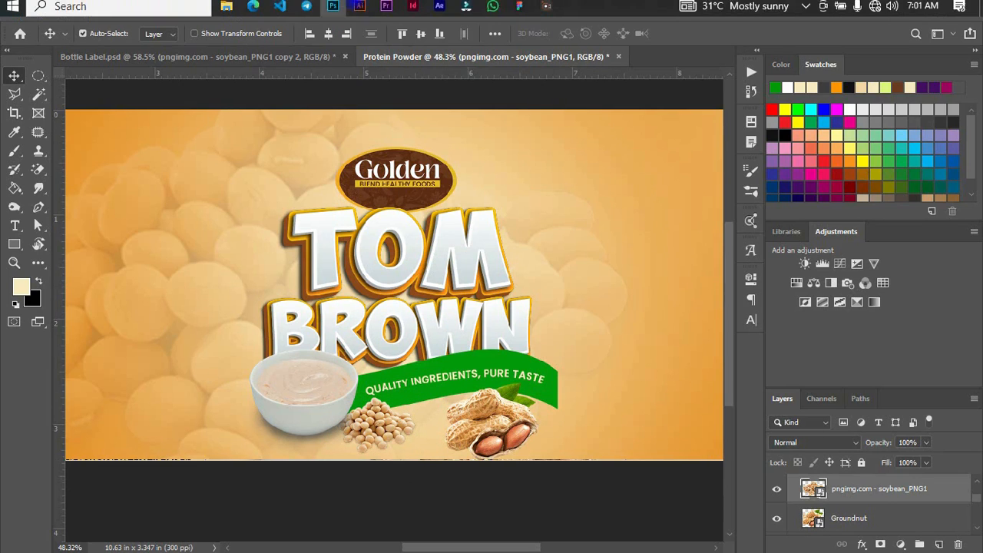
click(251, 10)
drag(226, 420, 448, 277)
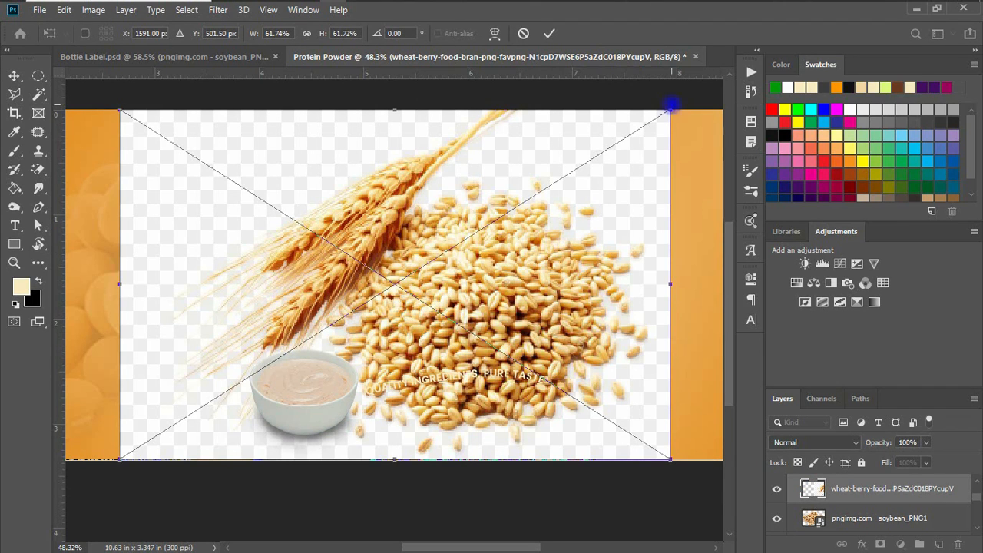
drag(670, 111, 654, 120)
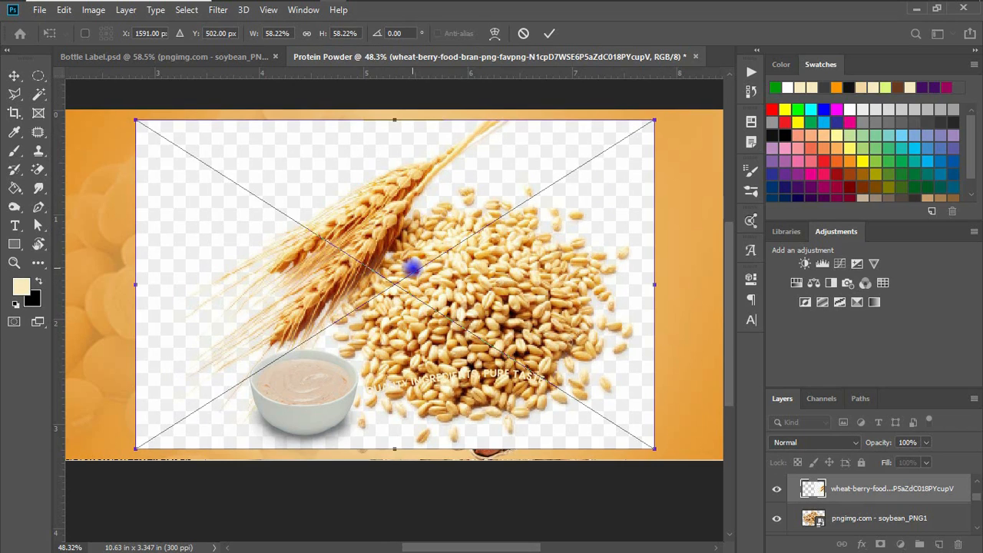
key(Return)
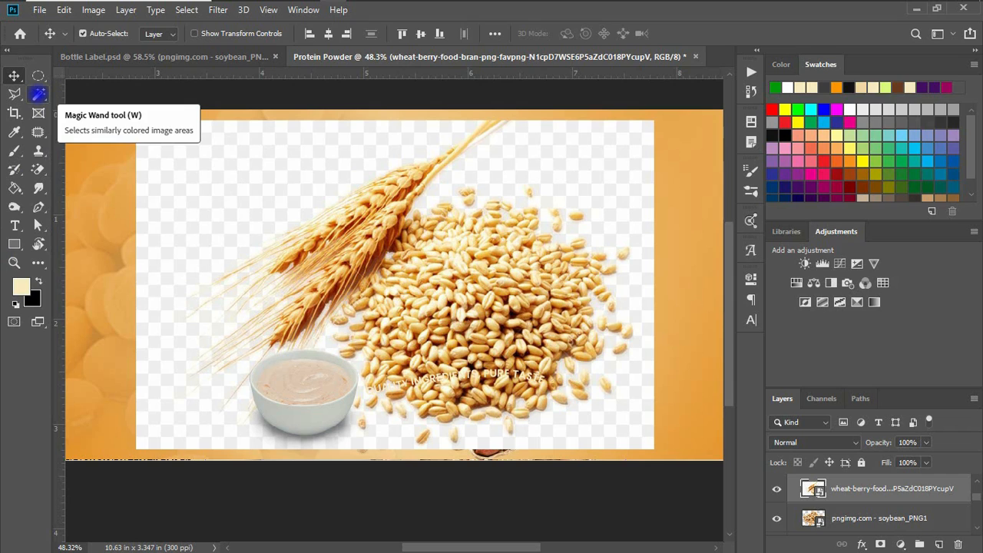
Step: Isolate the wheat grain pile with the Quick Selection Tool and a layer mask, and move the masked pile slightly up and left
click(39, 94)
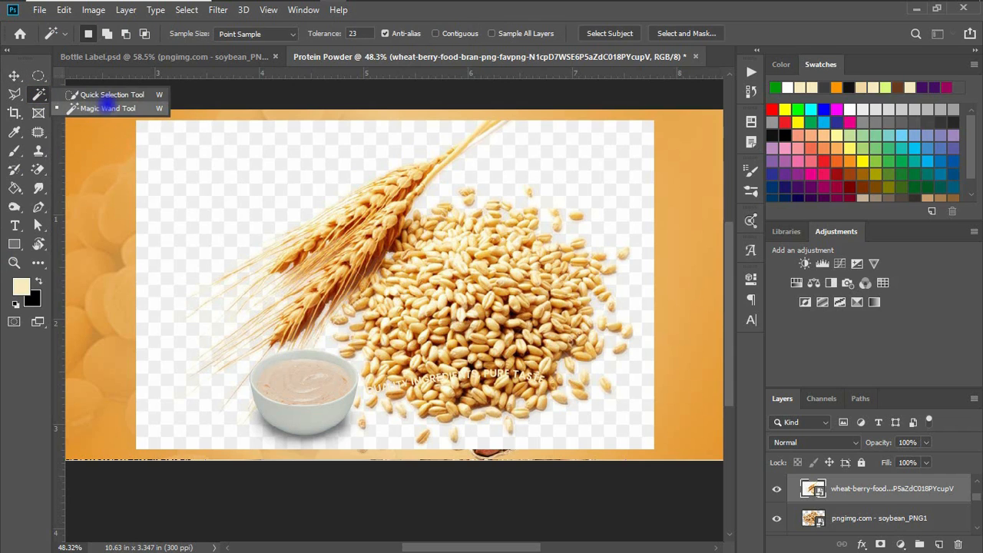
click(110, 97)
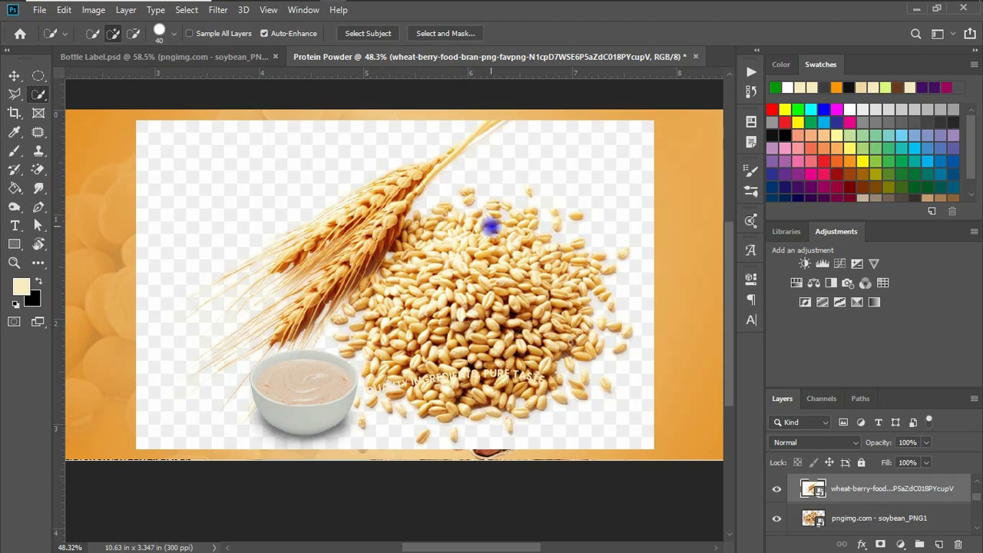
mouse_move(482, 230)
mouse_down()
mouse_move(430, 289)
mouse_move(506, 296)
mouse_move(533, 287)
mouse_move(543, 326)
mouse_move(530, 372)
mouse_up()
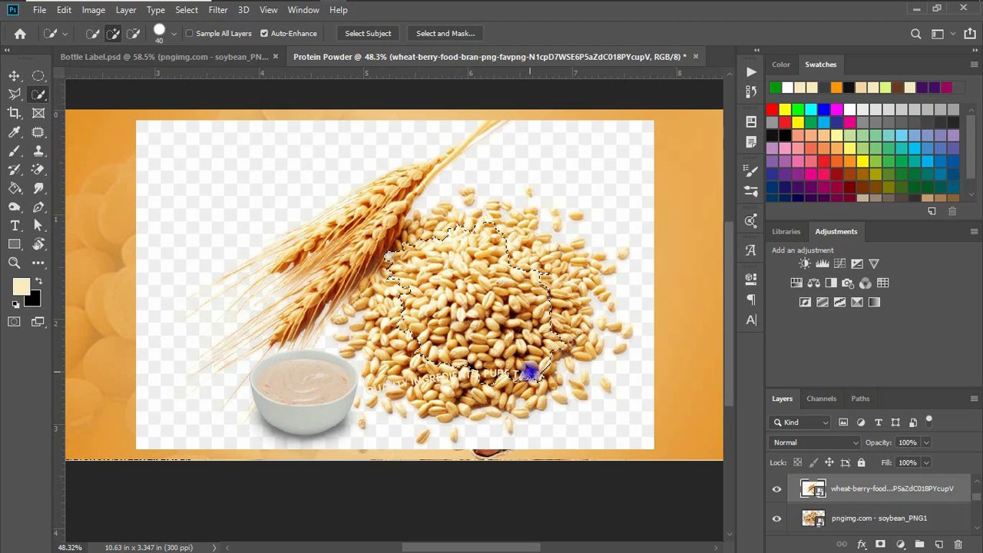
mouse_move(575, 349)
mouse_down()
mouse_move(601, 267)
mouse_move(541, 255)
mouse_move(537, 234)
mouse_move(556, 237)
mouse_move(444, 220)
mouse_move(409, 239)
mouse_move(361, 324)
mouse_move(358, 298)
mouse_move(352, 323)
mouse_move(410, 343)
mouse_move(403, 378)
mouse_move(417, 396)
mouse_move(490, 384)
mouse_up()
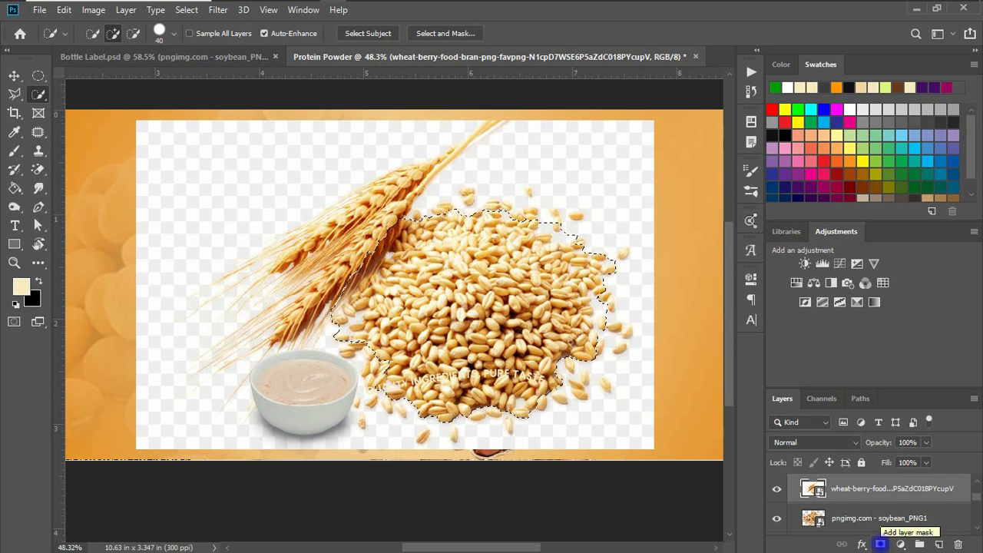
click(880, 543)
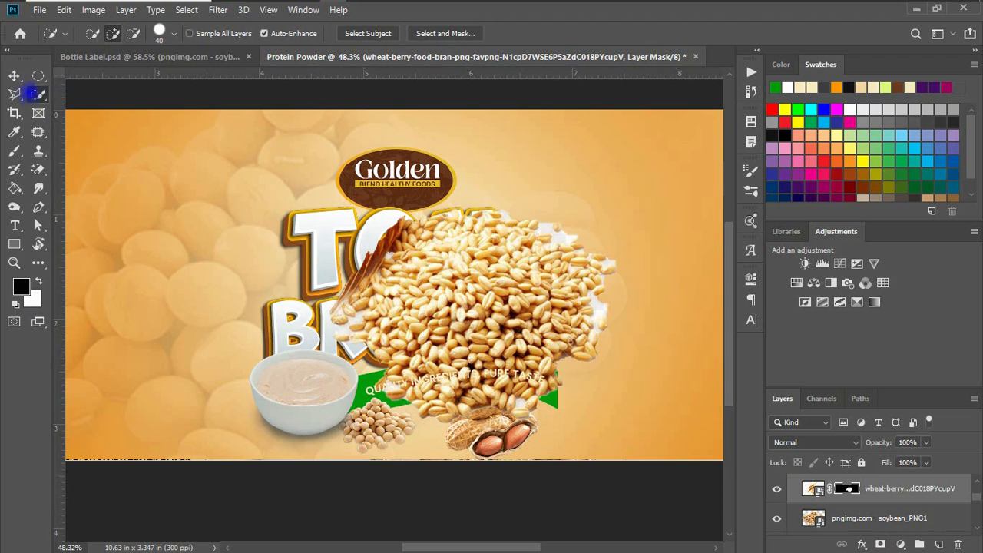
click(14, 75)
drag(457, 287, 437, 266)
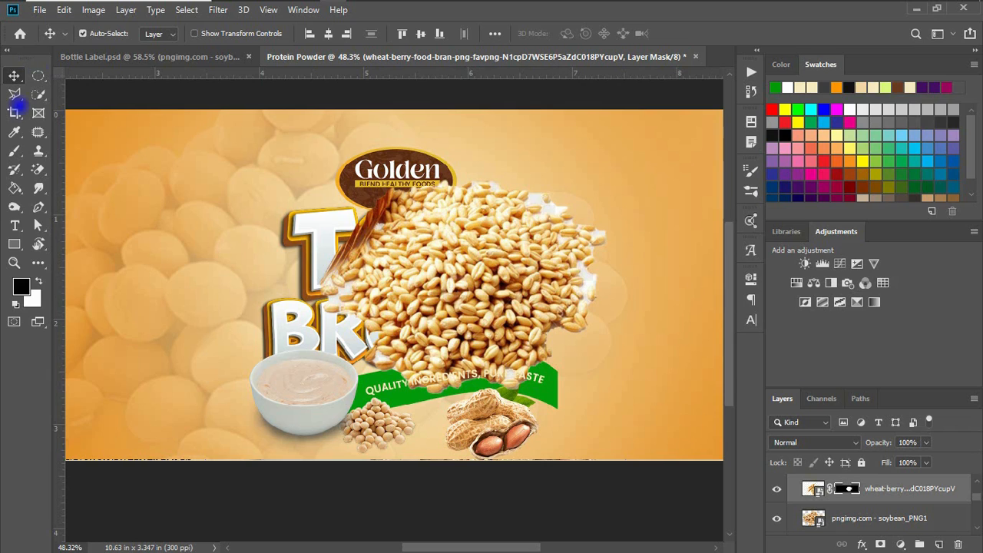
Step: Paint black with a size 300 soft brush on the wheat layer's mask to remove the stray edges around the grain pile
click(16, 151)
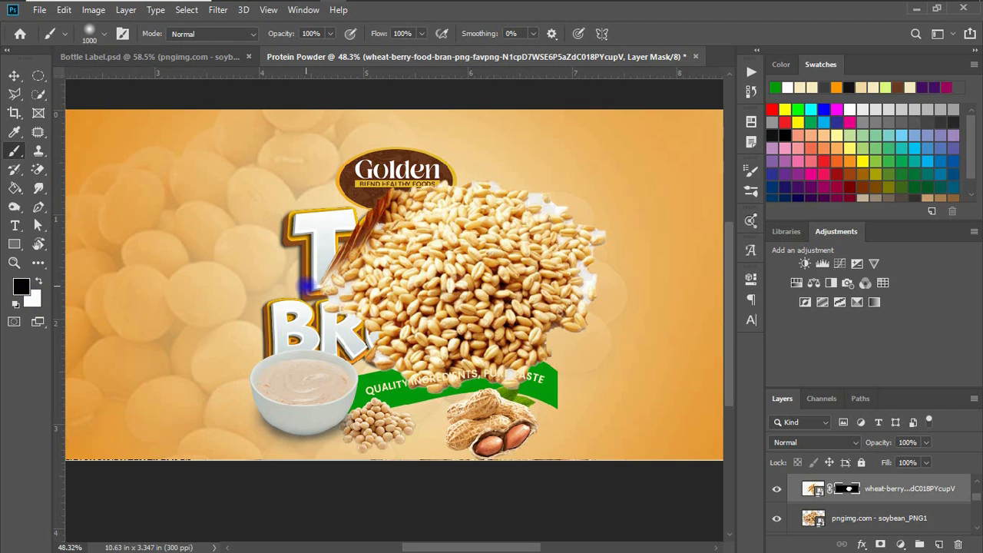
key(bracketleft)
key(bracketleft)
key(bracketleft)
key(bracketleft)
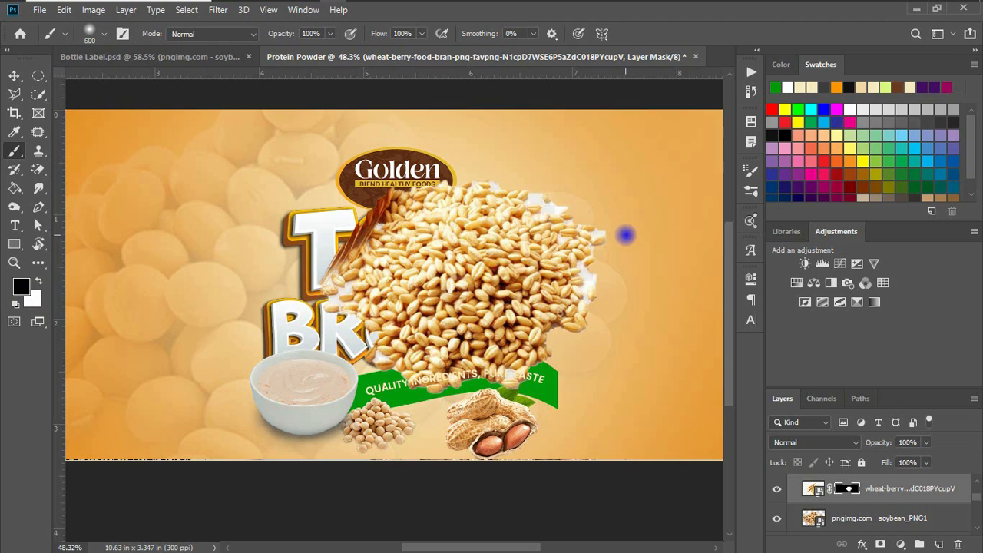
key(bracketleft)
mouse_move(529, 170)
mouse_down()
mouse_move(636, 226)
mouse_move(610, 253)
mouse_move(607, 299)
mouse_move(603, 290)
mouse_move(561, 382)
mouse_move(511, 395)
mouse_up()
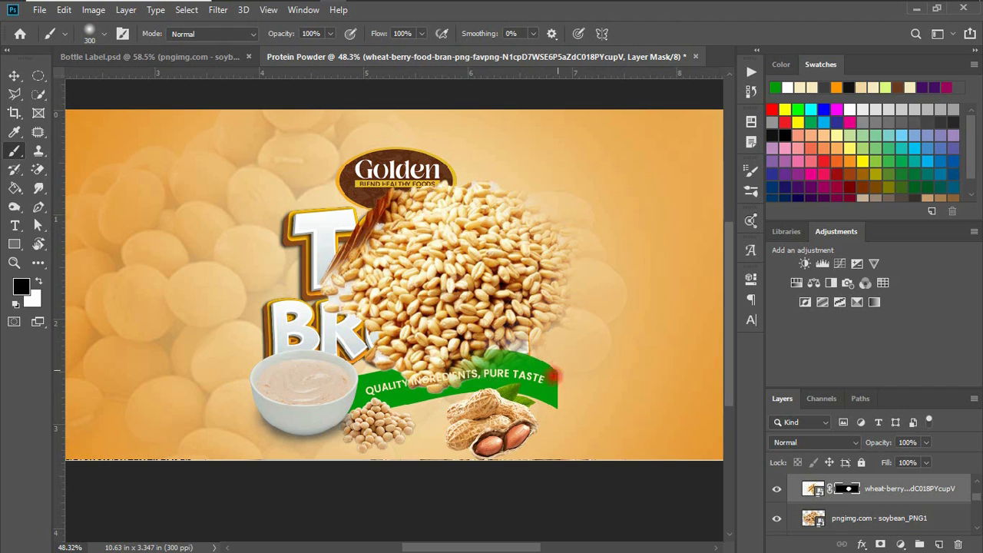
mouse_move(437, 412)
mouse_down()
mouse_move(327, 386)
mouse_move(364, 396)
mouse_move(334, 424)
mouse_move(324, 309)
mouse_move(313, 321)
mouse_move(316, 372)
mouse_move(358, 368)
mouse_move(311, 353)
mouse_move(322, 201)
mouse_move(345, 178)
mouse_move(302, 259)
mouse_up()
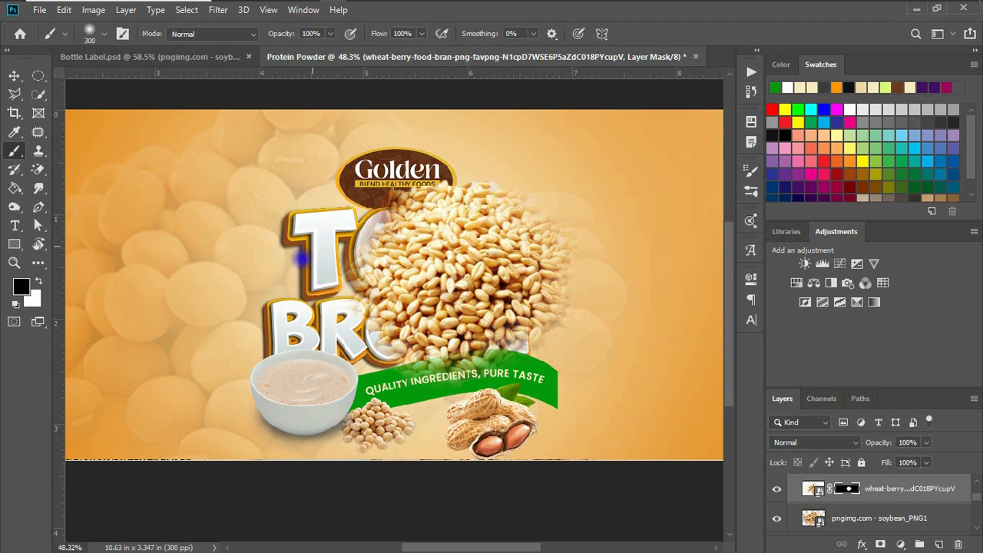
mouse_move(374, 197)
mouse_down()
mouse_move(420, 152)
mouse_move(441, 148)
mouse_move(551, 165)
mouse_up()
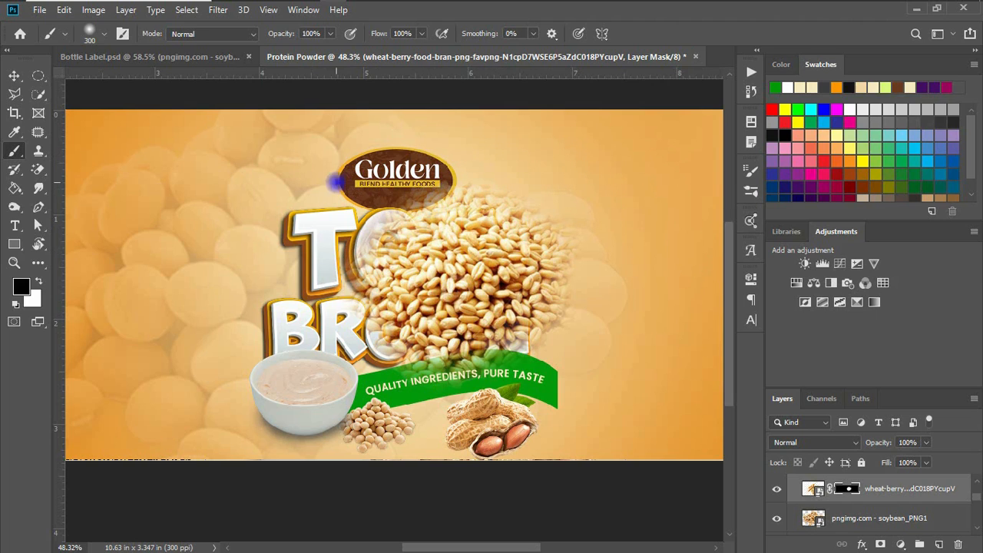
Step: Scale the masked wheat grain pile to 34.75% and position it between the soybeans and groundnuts under the green ribbon
click(13, 74)
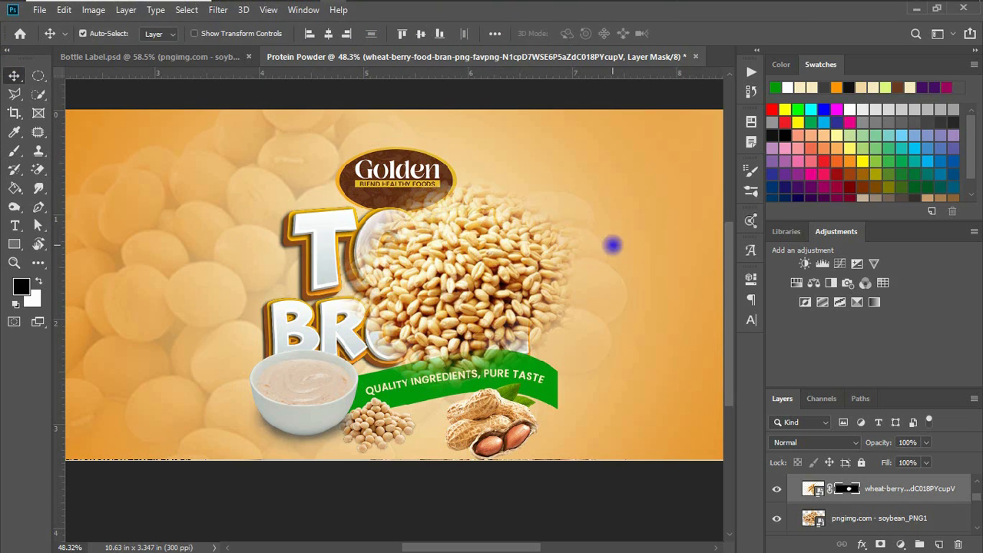
drag(454, 281, 479, 369)
key(ctrl+t)
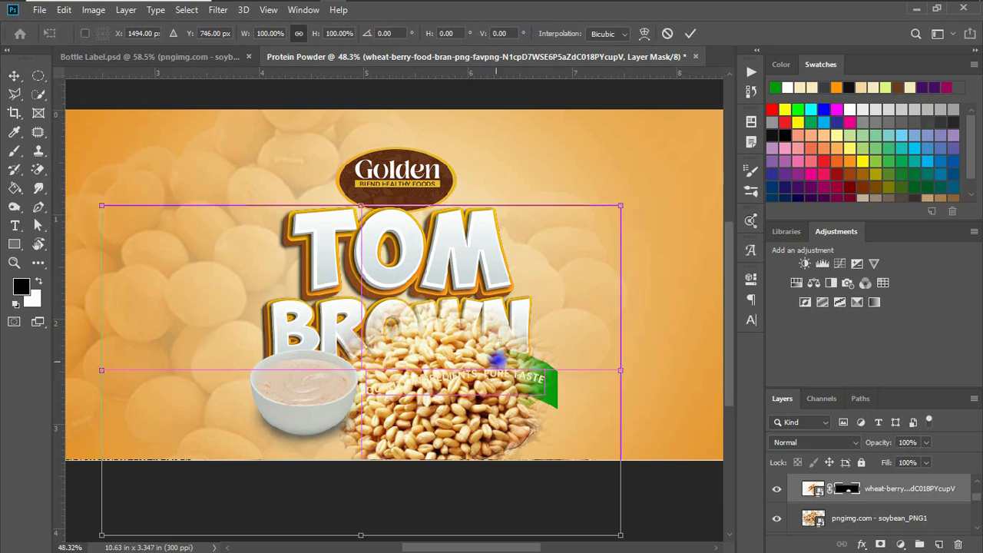
drag(625, 206, 481, 337)
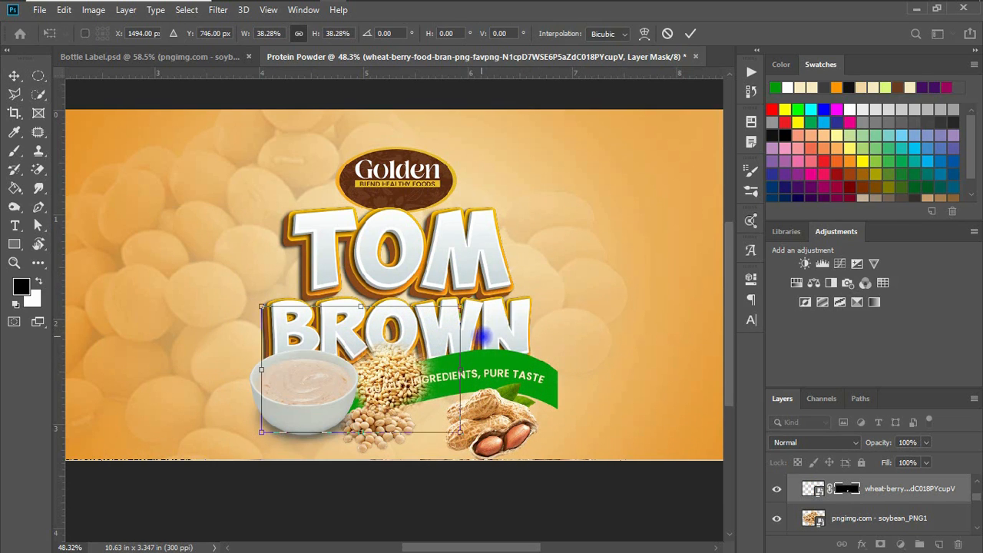
drag(388, 367, 421, 419)
mouse_move(494, 355)
mouse_down()
mouse_move(479, 338)
mouse_move(466, 376)
mouse_move(492, 355)
mouse_move(486, 359)
mouse_up()
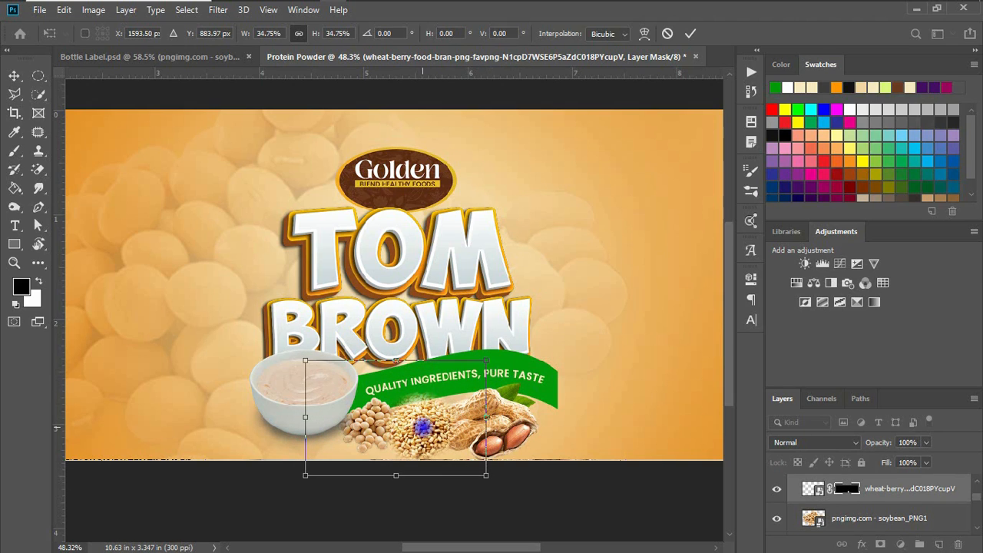
drag(423, 427, 428, 436)
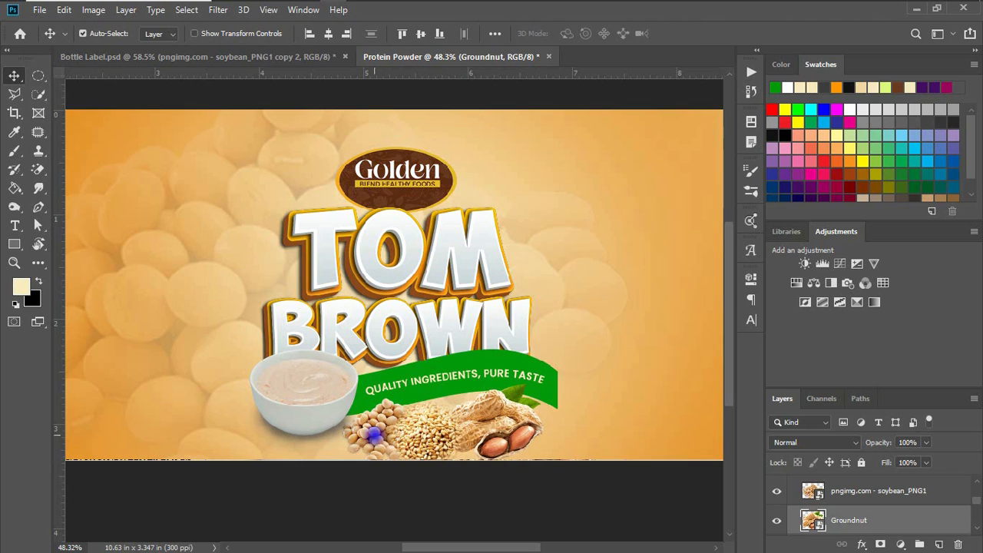
Step: Group the soybean, wheat and groundnut layers and name the group "ingredient"
click(390, 441)
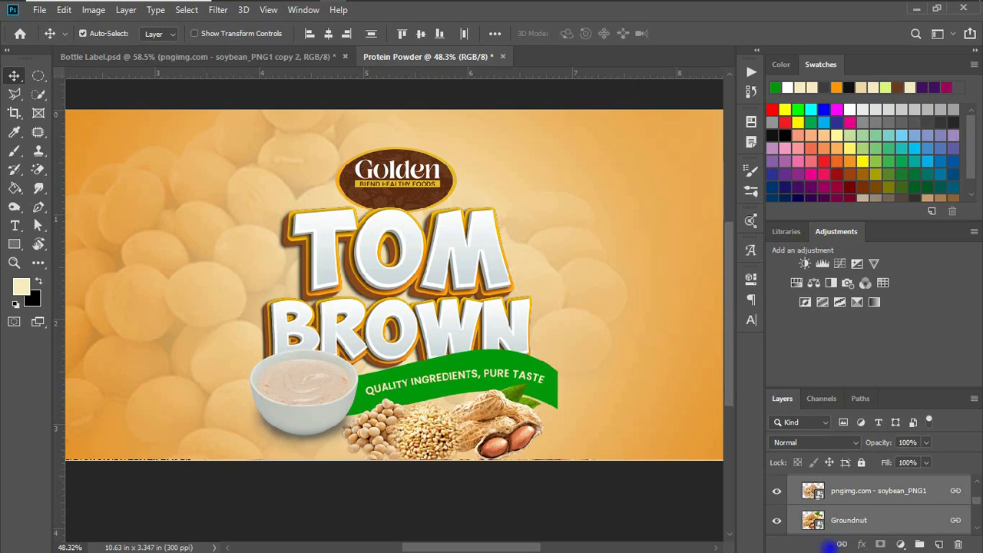
key(ctrl+g)
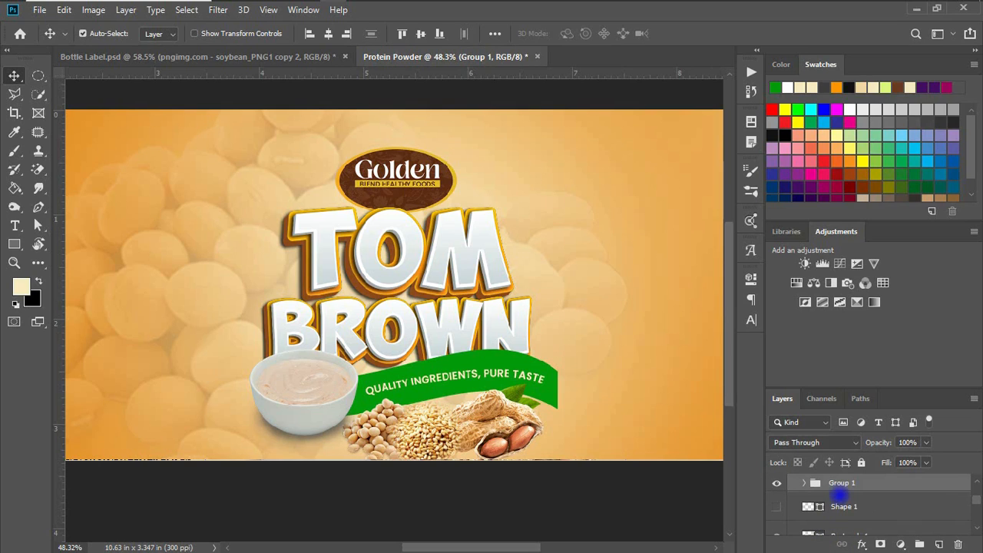
click(845, 484)
text(ingredient)
key(Return)
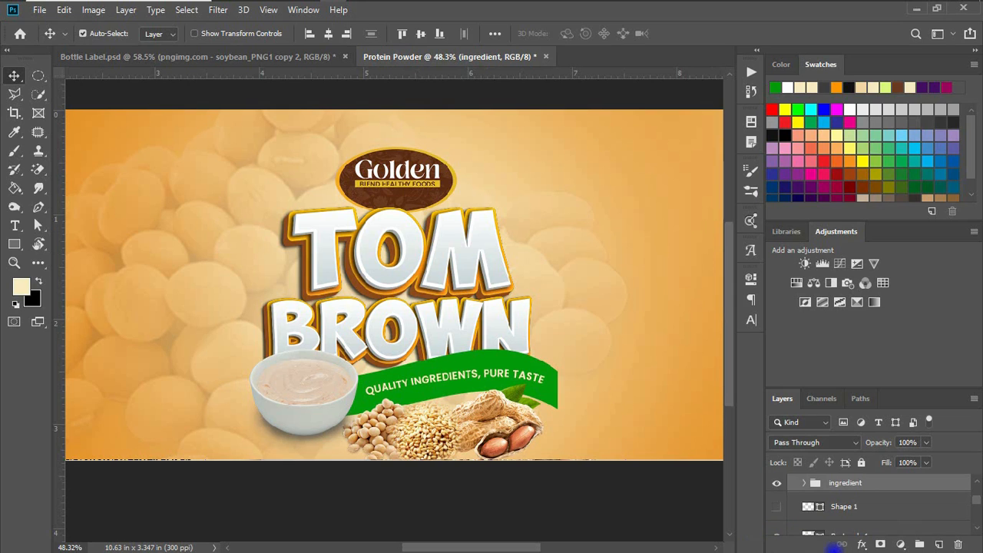
Step: Copy the wheat ears from Bottle Label.psd into the Protein Powder label, placing them beside the T of TOM and behind BROWN
click(234, 60)
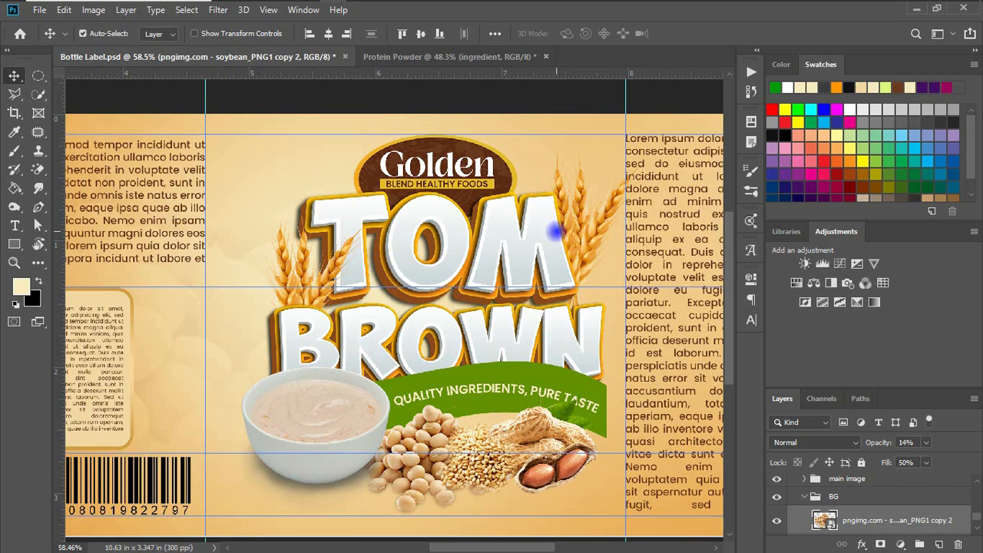
drag(305, 262, 311, 204)
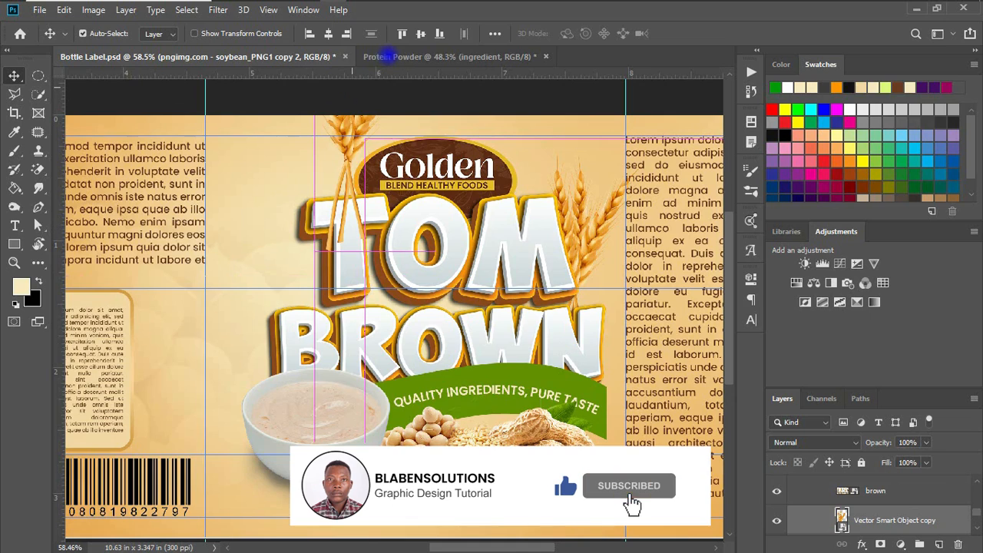
click(392, 56)
key(ctrl+v)
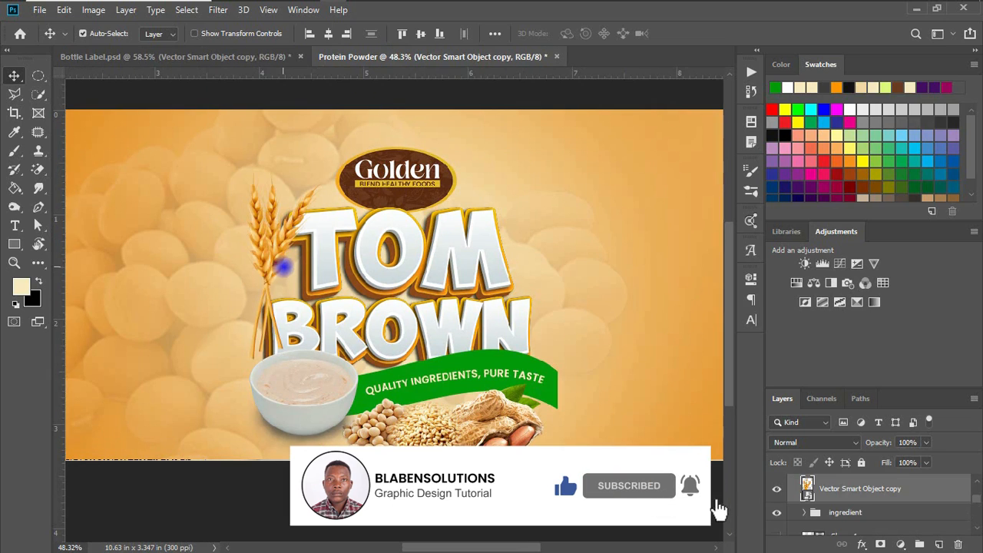
drag(281, 266, 294, 298)
mouse_move(851, 489)
mouse_down()
mouse_move(856, 515)
mouse_move(837, 530)
mouse_move(812, 527)
mouse_move(839, 537)
mouse_move(856, 488)
mouse_move(851, 503)
mouse_up()
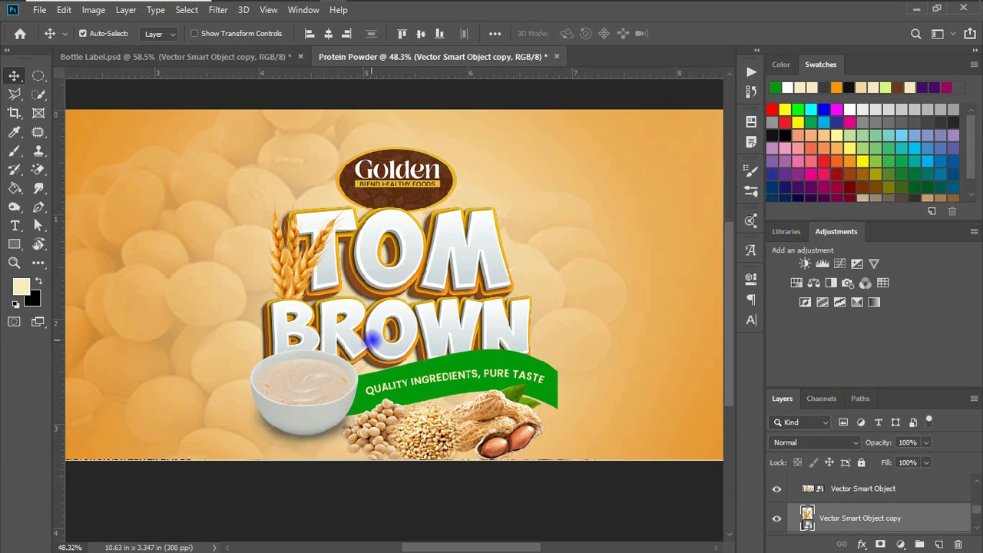
Step: Duplicate the wheat ears beside the M of TOM and move the copy's layer behind the title, just above the Golden logo mark
drag(302, 276, 522, 265)
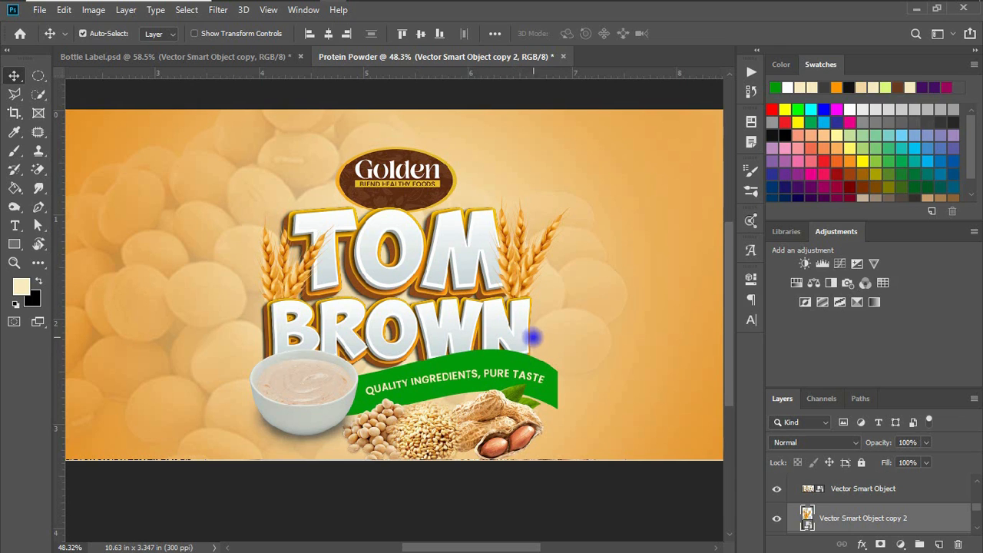
click(237, 59)
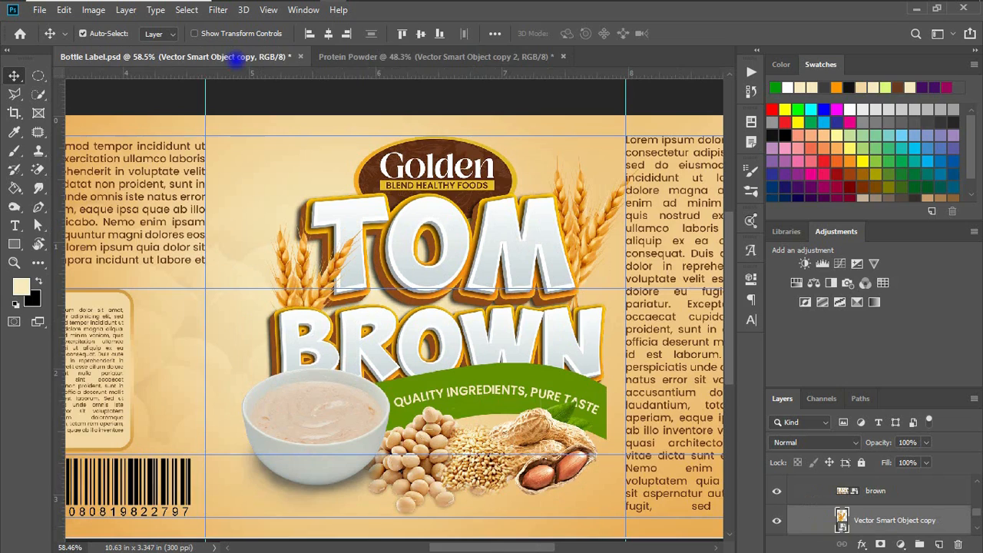
click(437, 56)
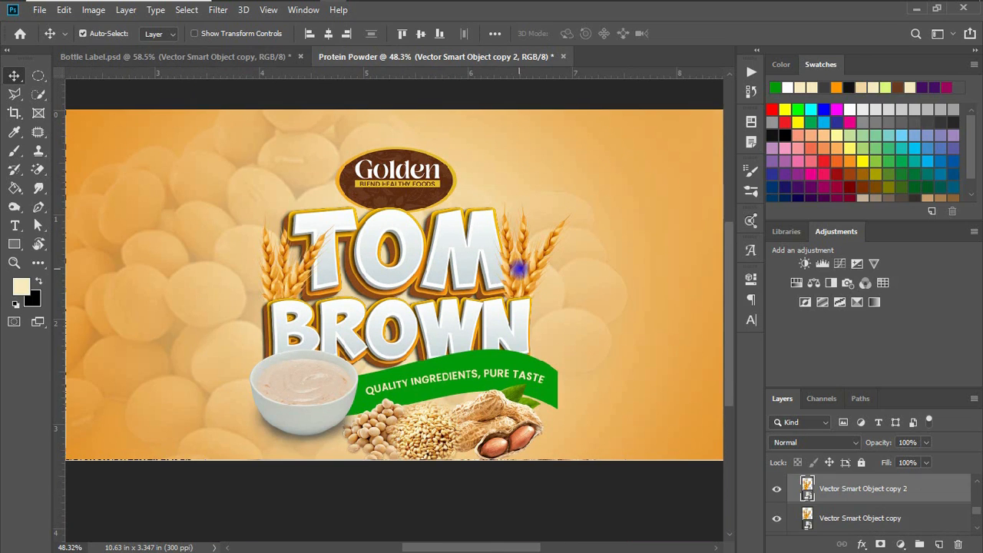
scroll(861, 507, down, 5)
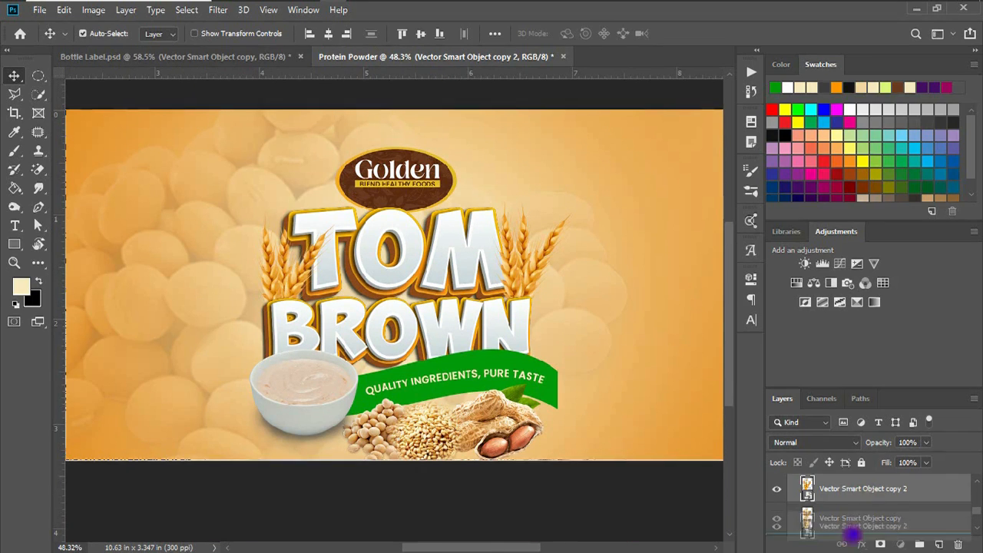
scroll(854, 512, up, 5)
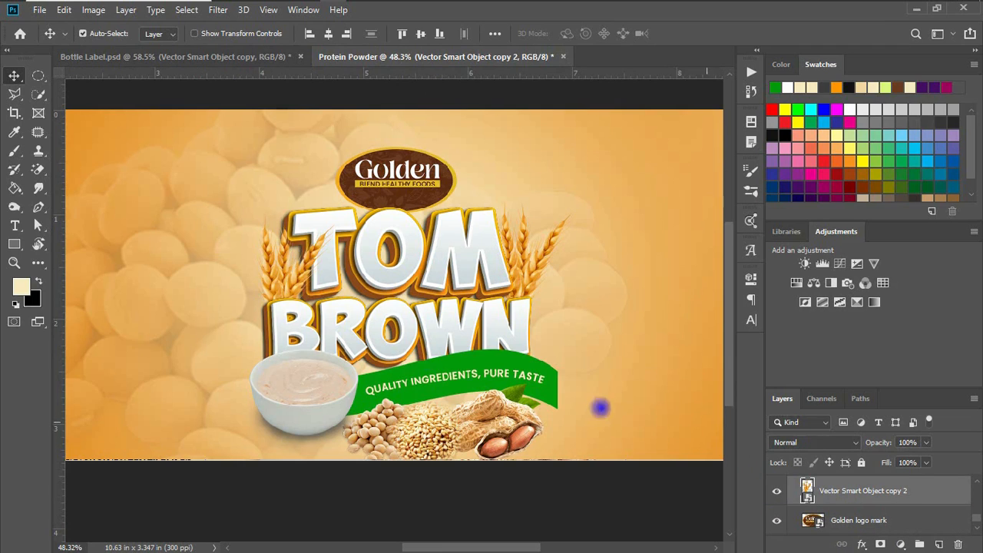
drag(513, 275, 513, 269)
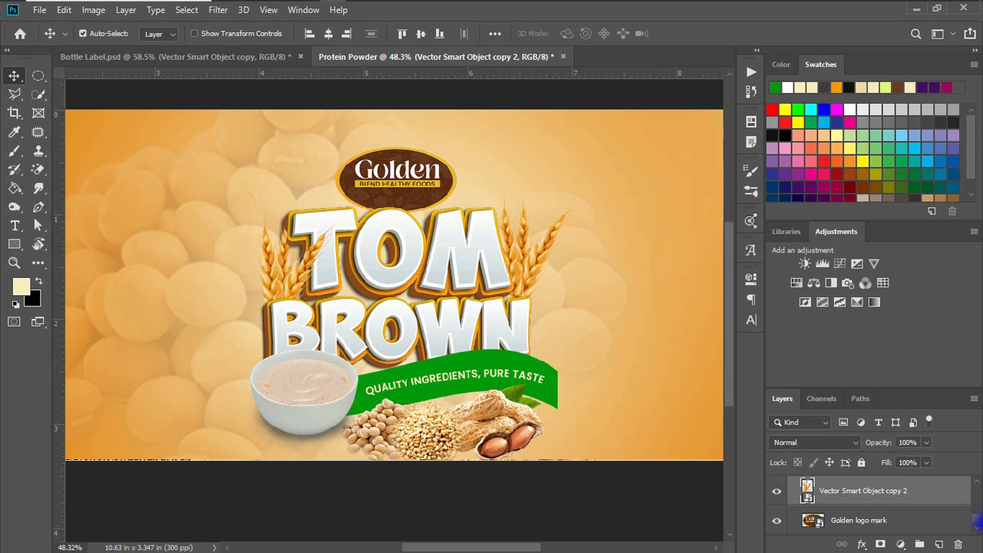
Step: Group all layers from the porridge bowl down to the Golden logo mark and name the group "tom brown"
drag(978, 519, 979, 523)
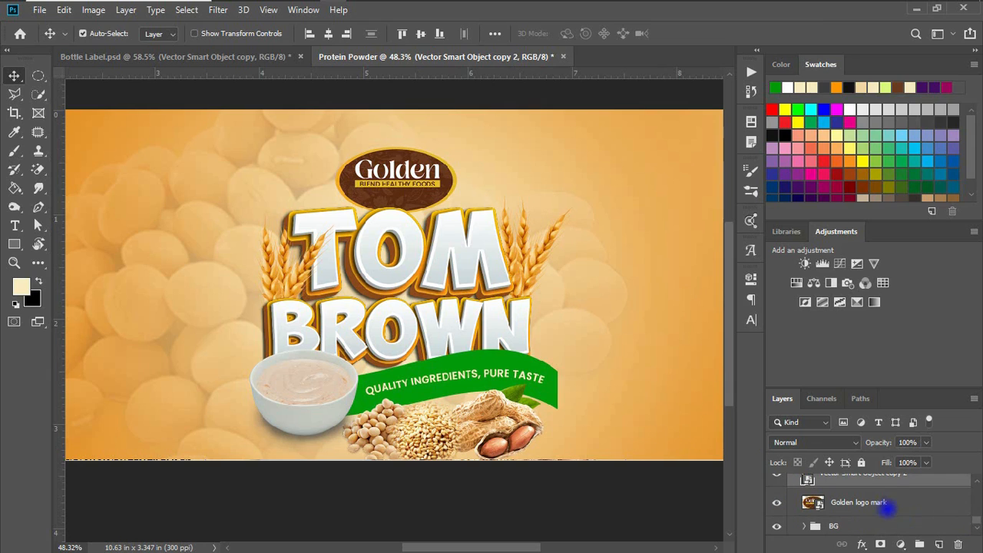
click(889, 501)
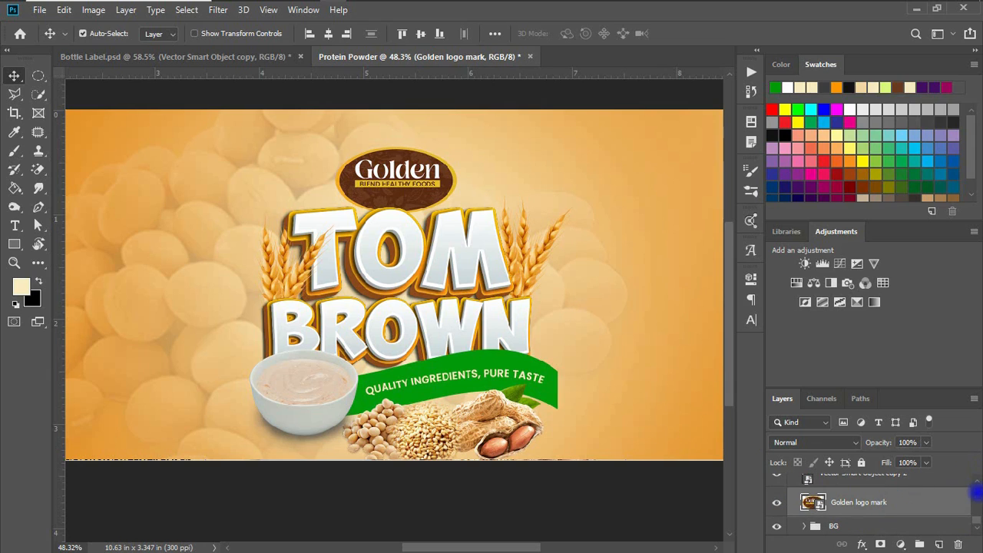
drag(976, 522, 977, 485)
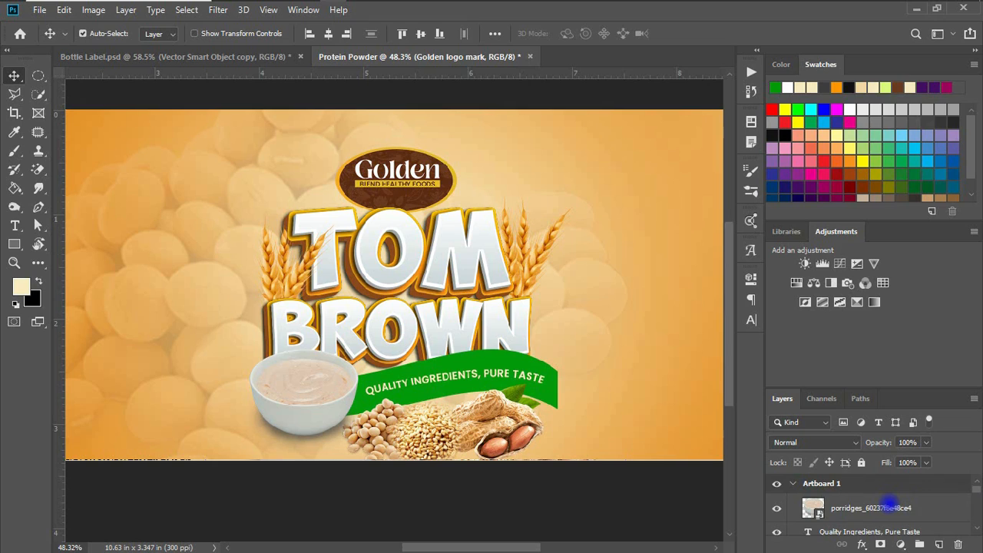
click(891, 508)
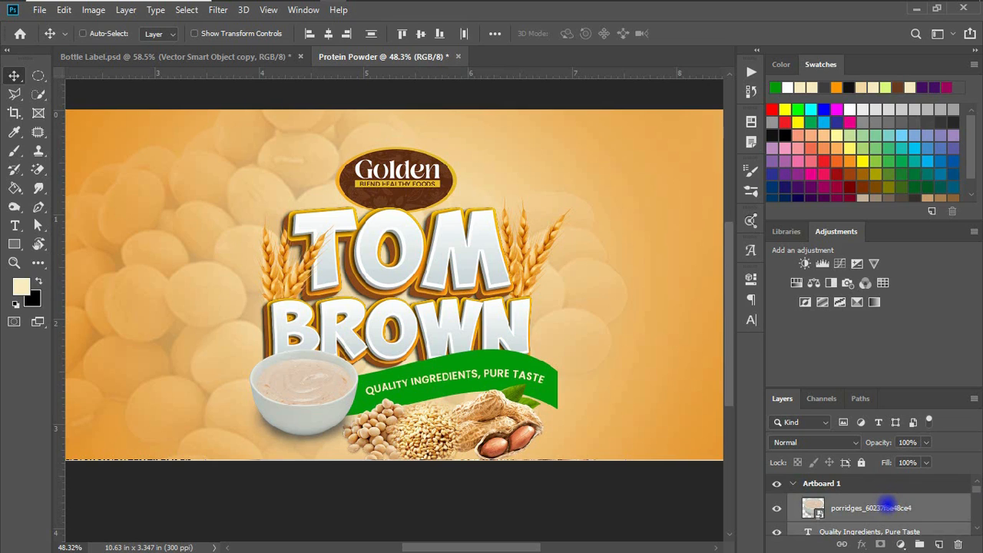
key(ctrl+g)
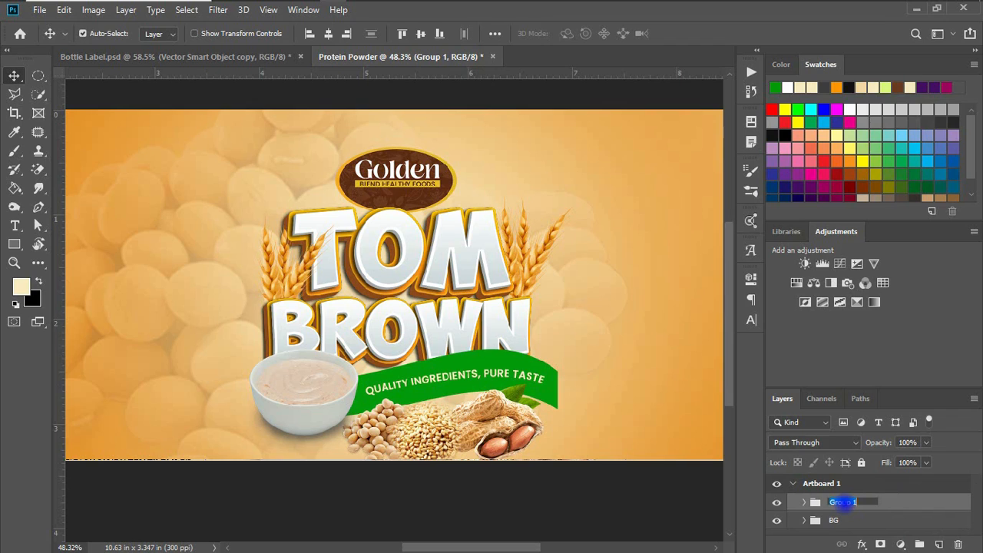
text(m)
text(om brown)
key(Return)
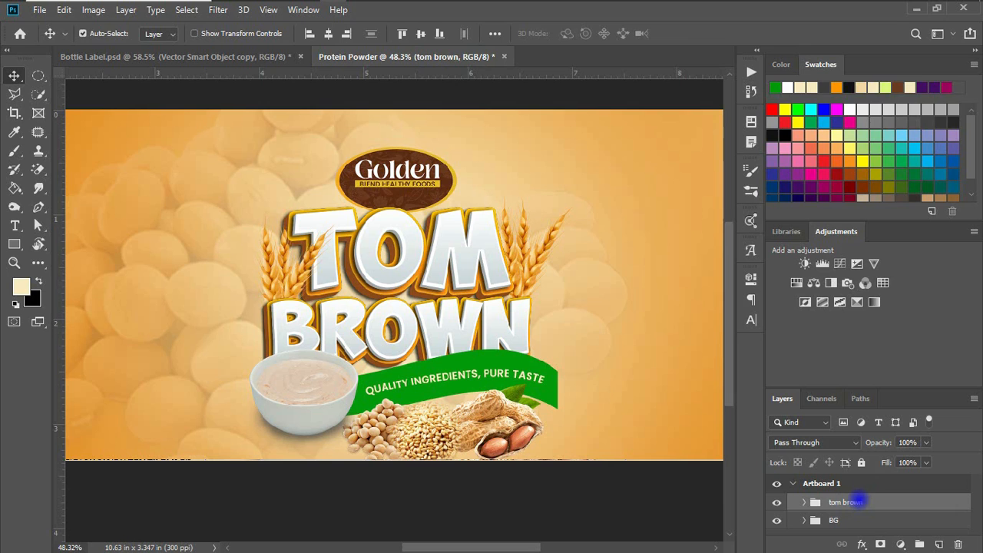
Step: Move the tom brown group slightly up and left on the label and commit the transform
key(ctrl+t)
drag(382, 319, 376, 290)
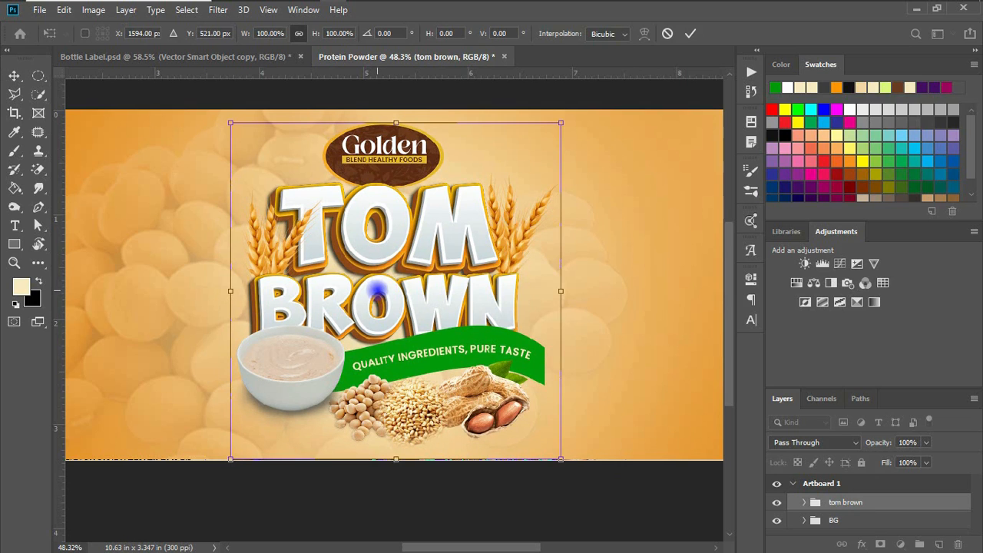
key(Return)
scroll(431, 224, down, 2)
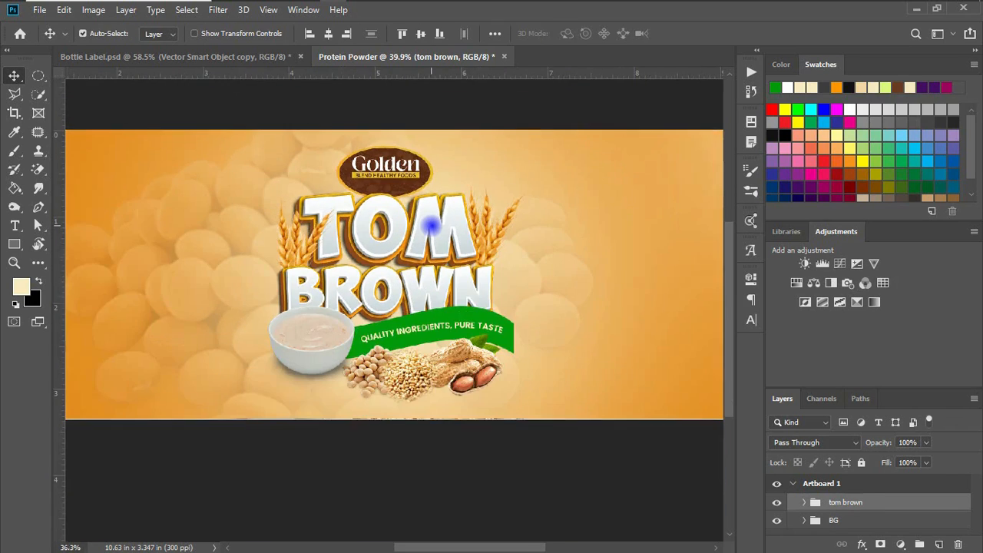
scroll(432, 224, down, 3)
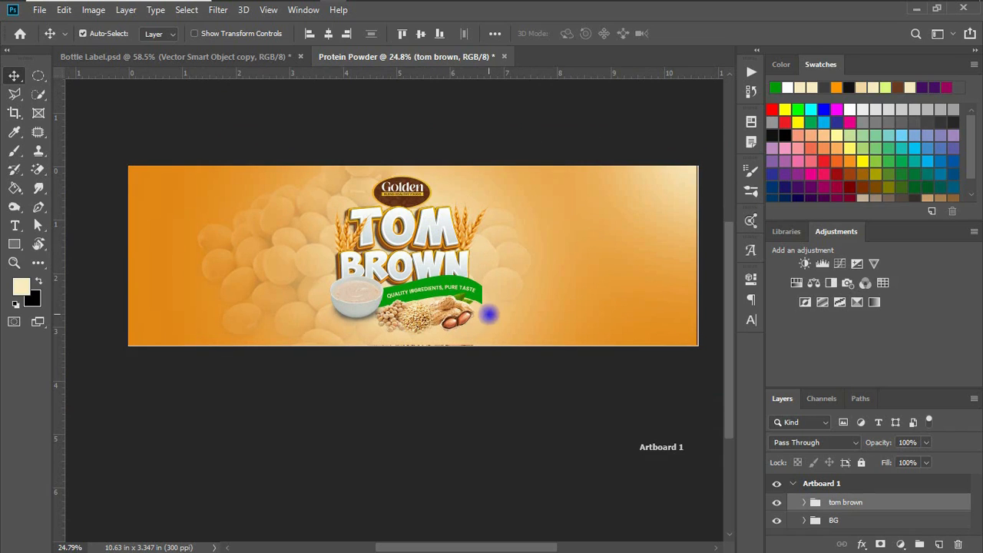
Step: Check the reference layout in Bottle Label.psd and open Untitled-design-35.jpg from the TomBrown folder in Photoshop
key(ctrl+Tab)
scroll(304, 200, up, 1)
scroll(306, 200, down, 3)
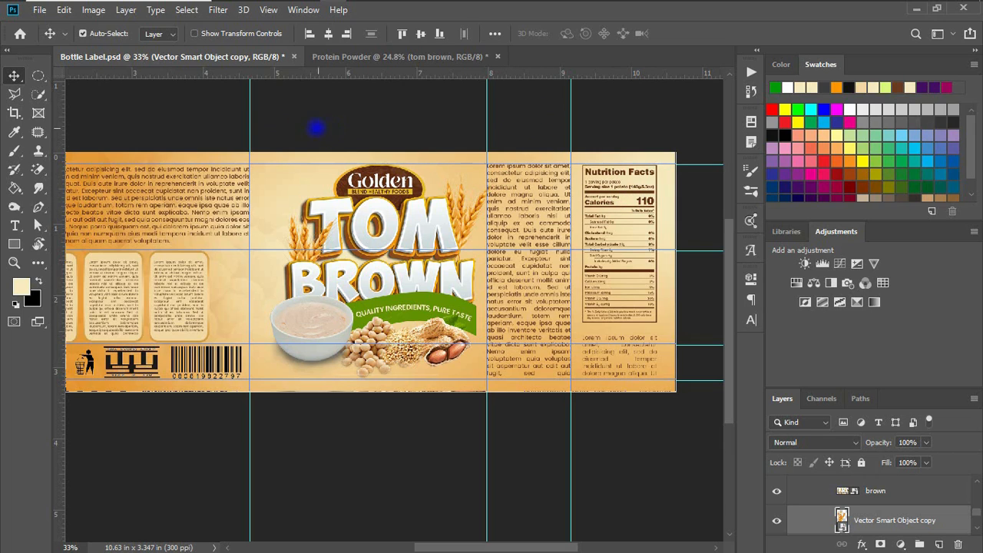
click(227, 9)
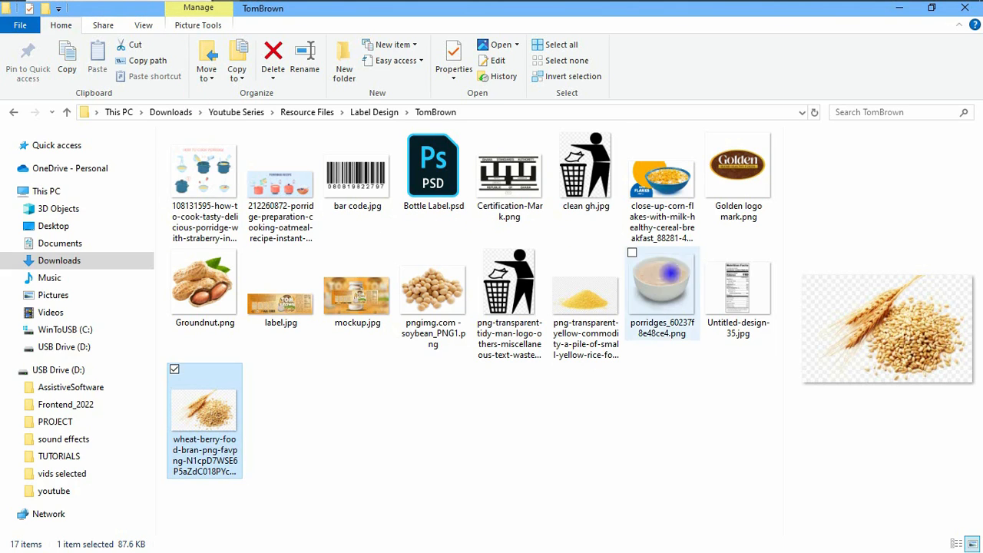
click(736, 278)
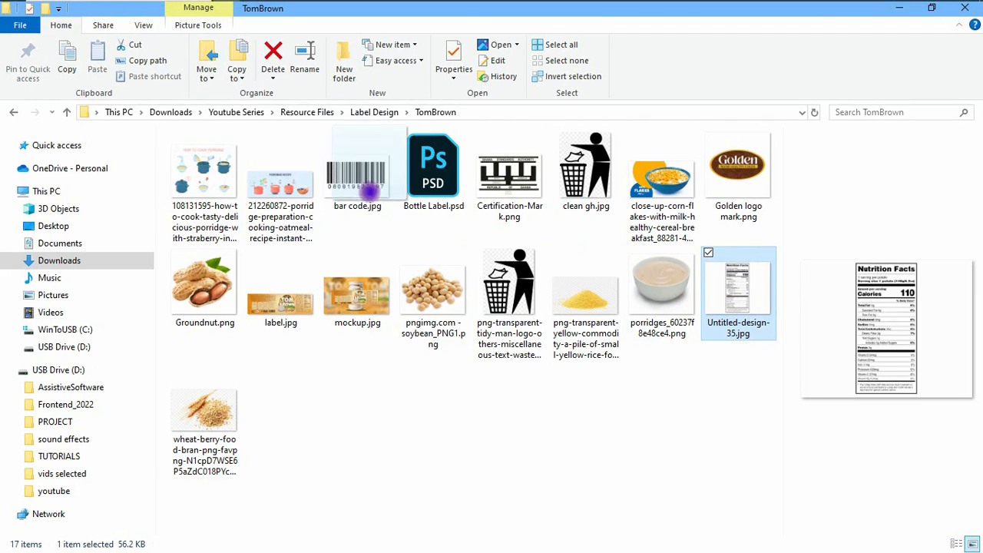
click(332, 10)
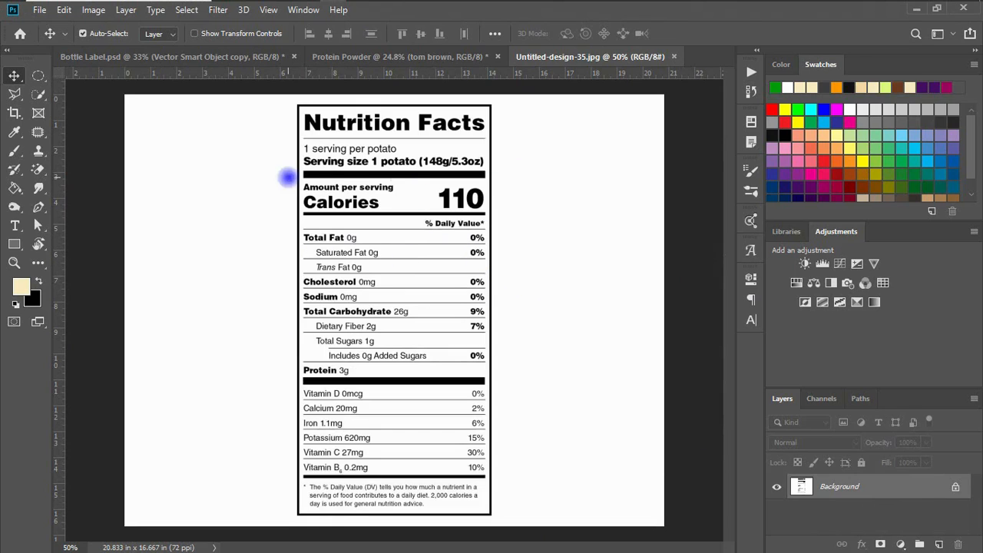
Step: Select the white background of the nutrition facts image with the Magic Wand and hide it with a layer mask
click(34, 93)
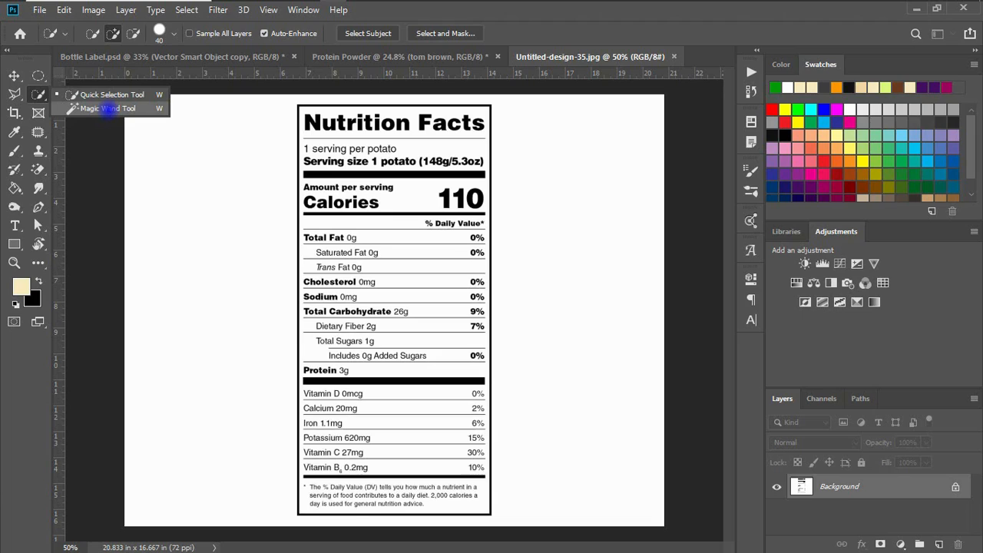
click(106, 107)
click(235, 216)
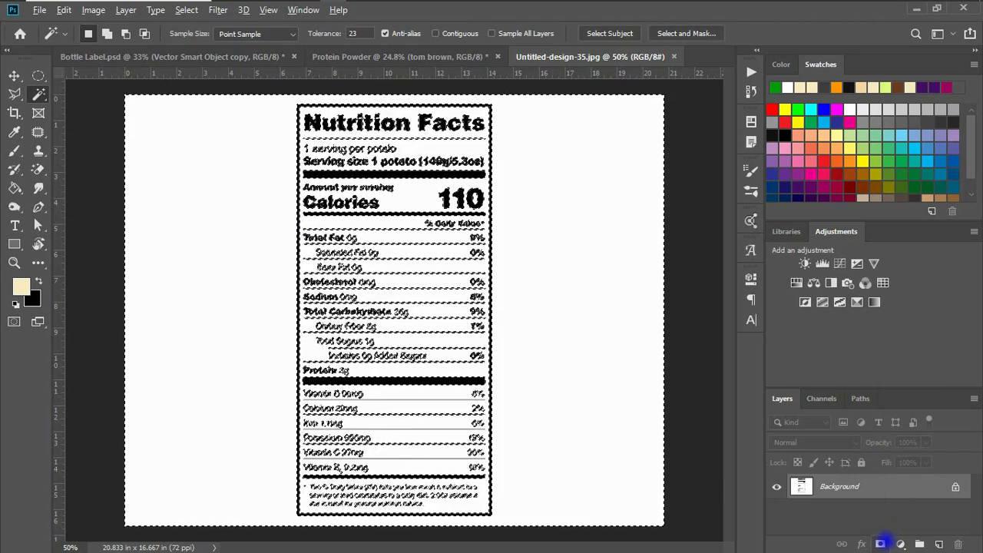
click(880, 544)
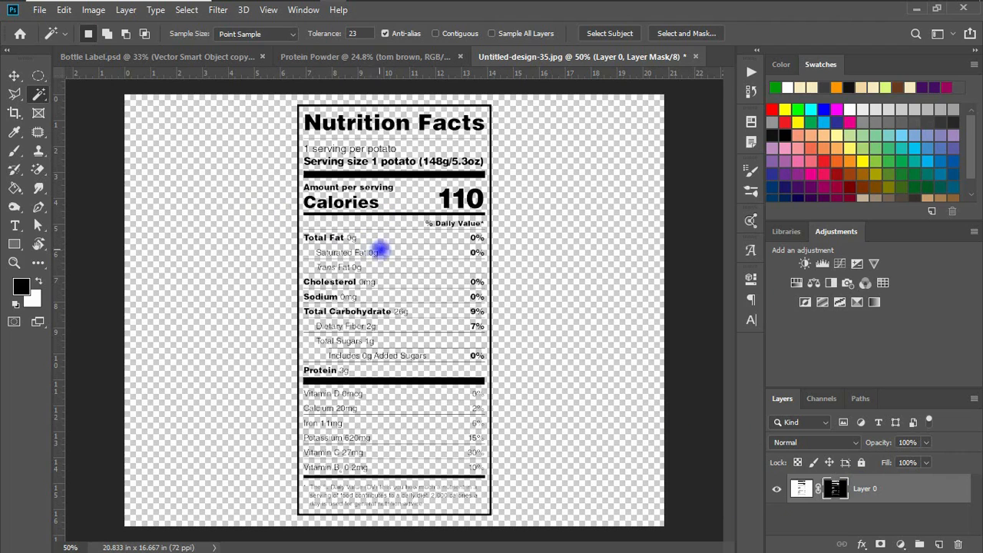
Step: Convert the masked nutrition facts layer to a smart object and bring it into the Protein Powder label's right end
key(v)
right_click(882, 481)
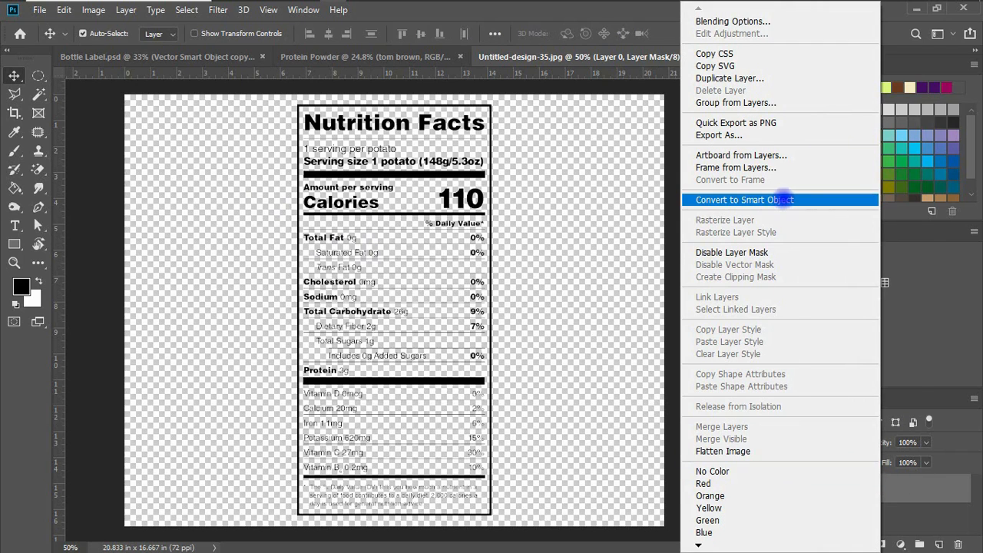
click(780, 199)
drag(450, 175, 345, 86)
drag(533, 225, 616, 245)
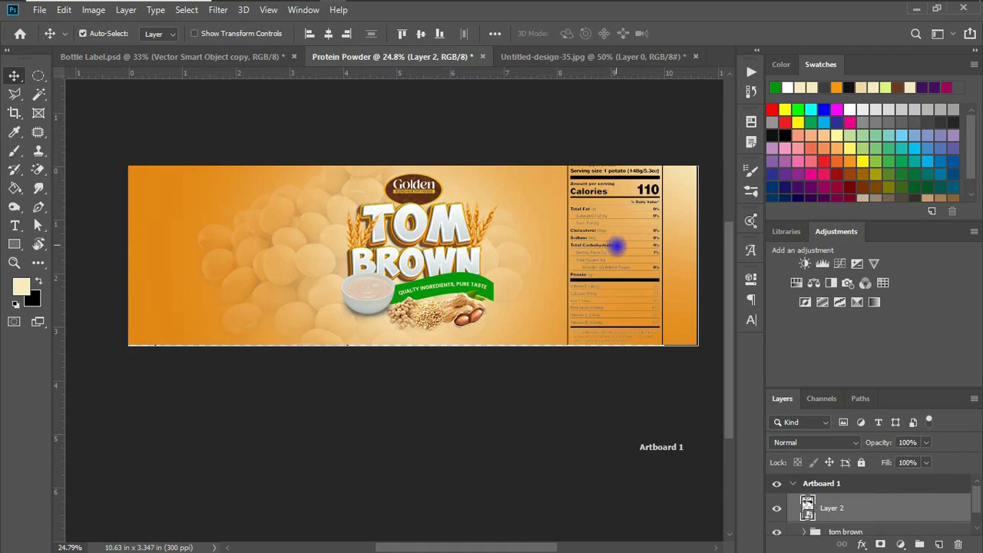
Step: Scale the nutrition facts table to 12.60% and move it toward the label's upper right corner
key(ctrl+t)
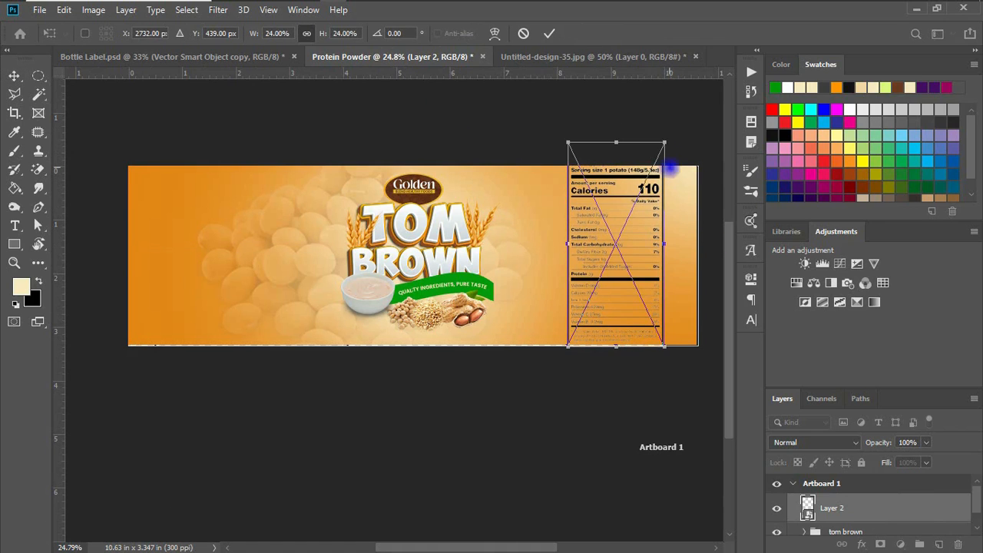
drag(664, 144, 632, 193)
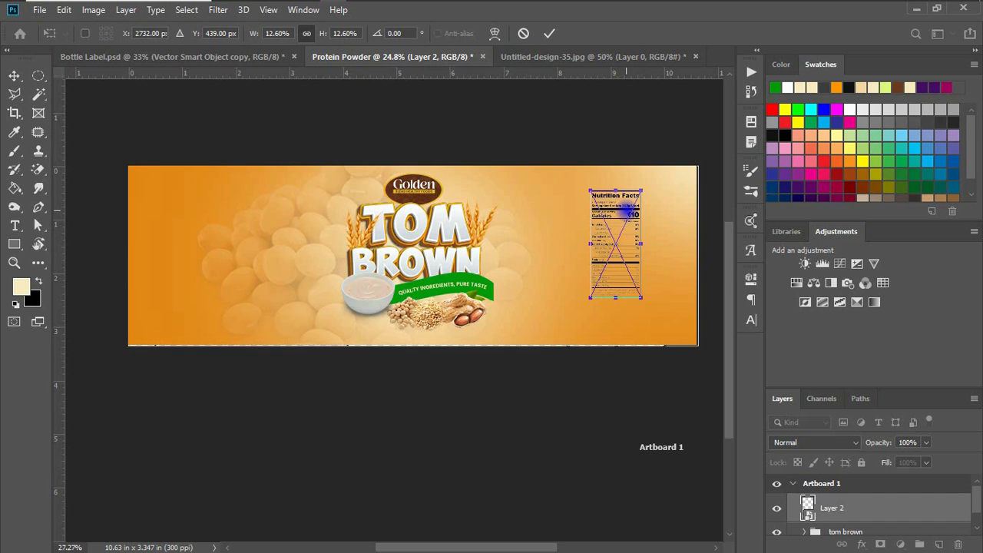
scroll(628, 209, up, 4)
key(alt+space)
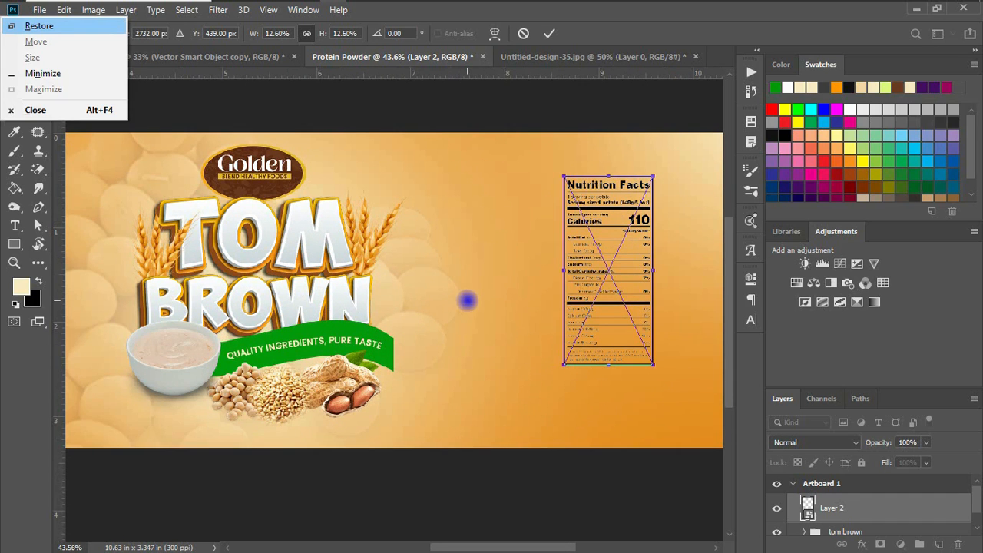
click(474, 297)
drag(513, 294, 387, 292)
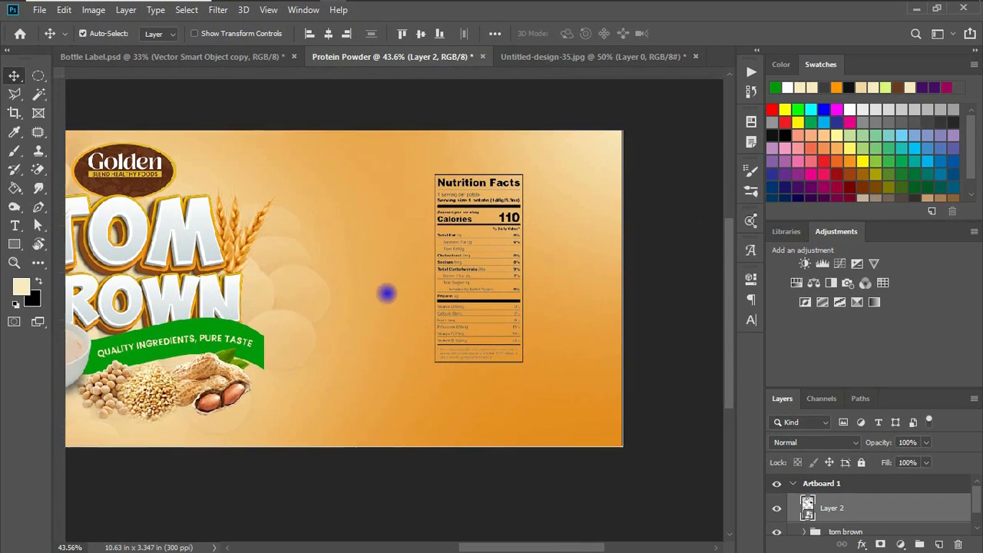
drag(497, 206, 559, 184)
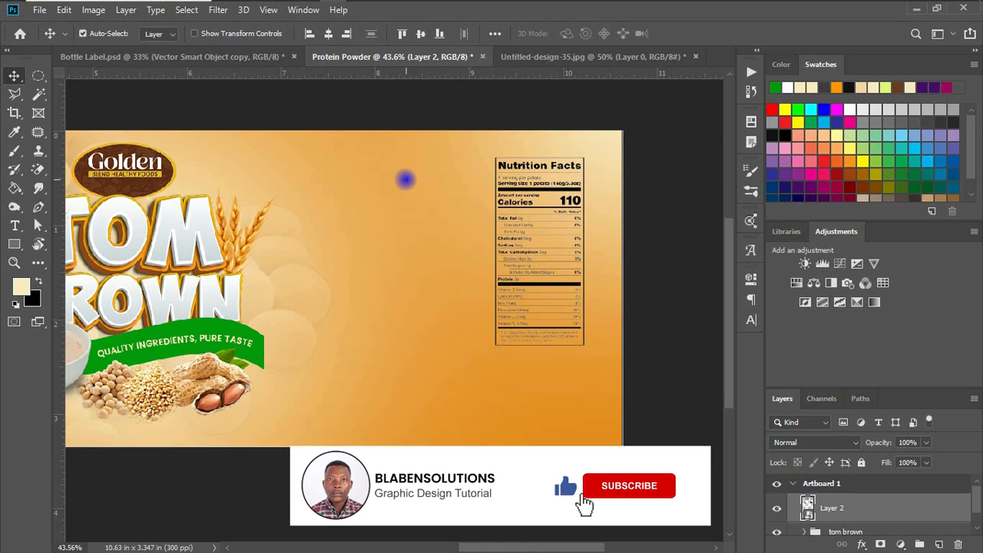
Step: Add margin guides just inside the label's top, bottom and right edges and shift the nutrition facts table down and left
drag(397, 74, 383, 139)
drag(415, 75, 353, 429)
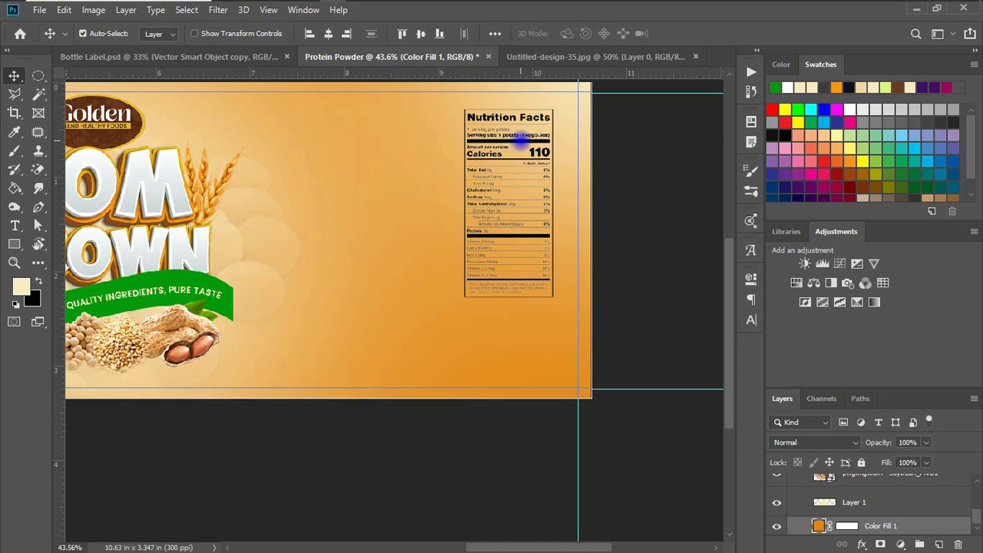
drag(522, 141, 501, 151)
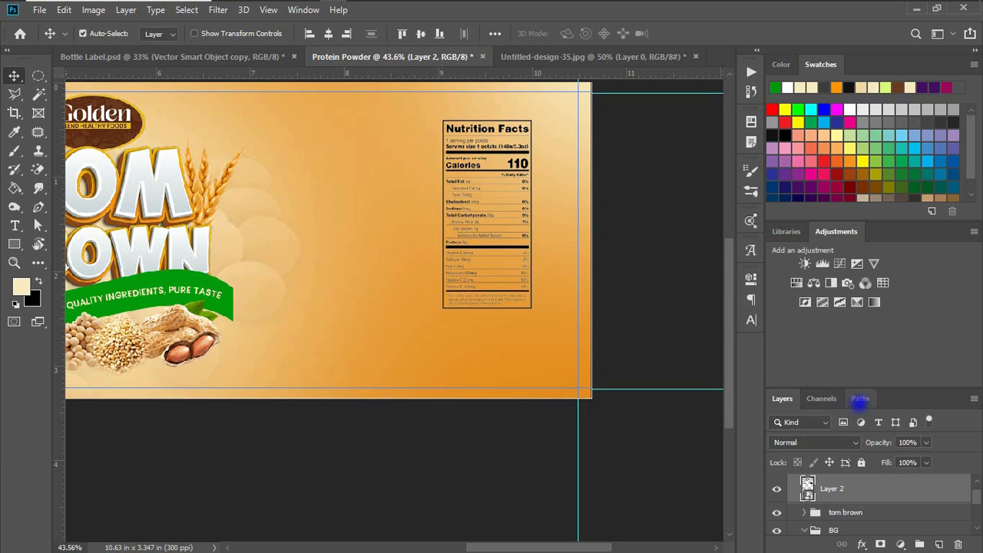
Step: Apply a dark brown Color Overlay (5c2b13) at 100% opacity to the nutrition facts layer
click(862, 543)
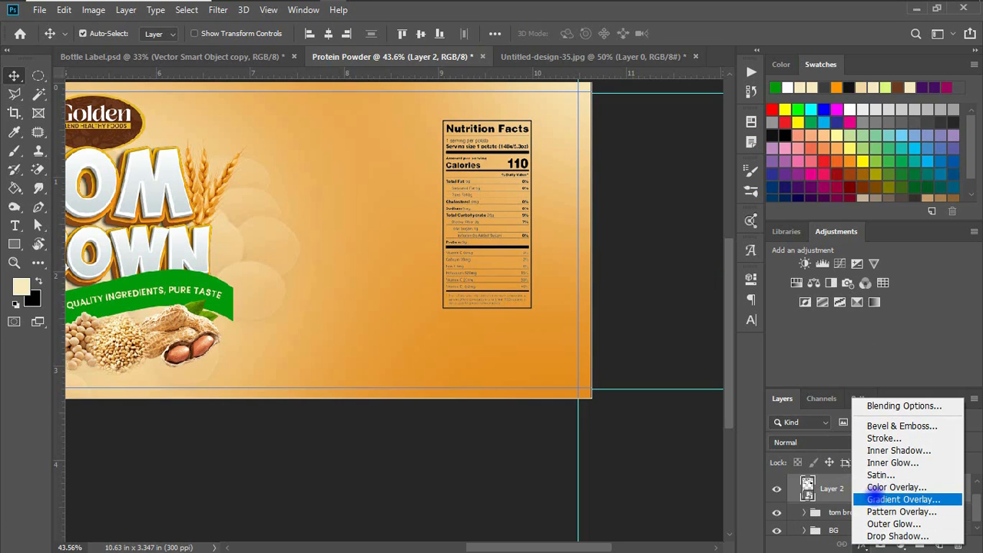
click(884, 499)
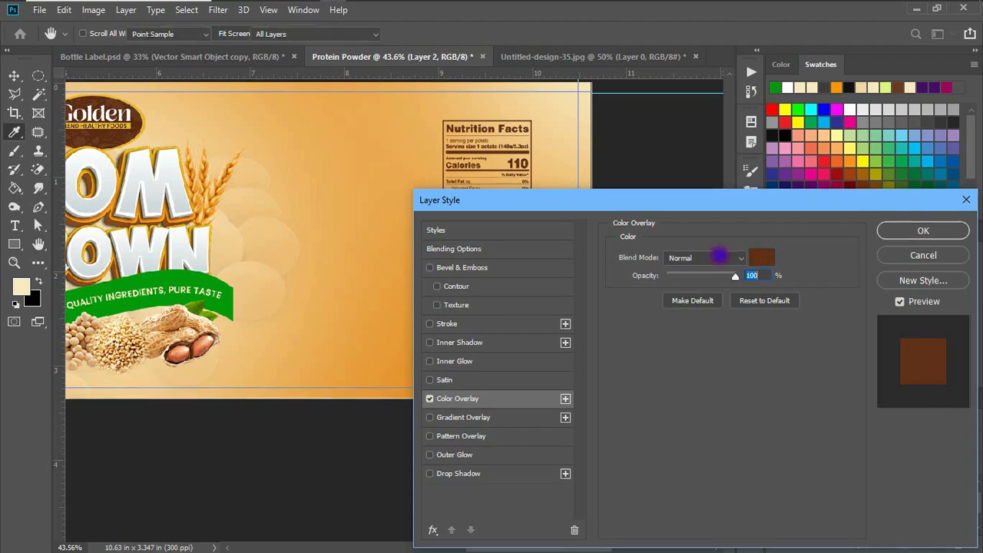
click(759, 258)
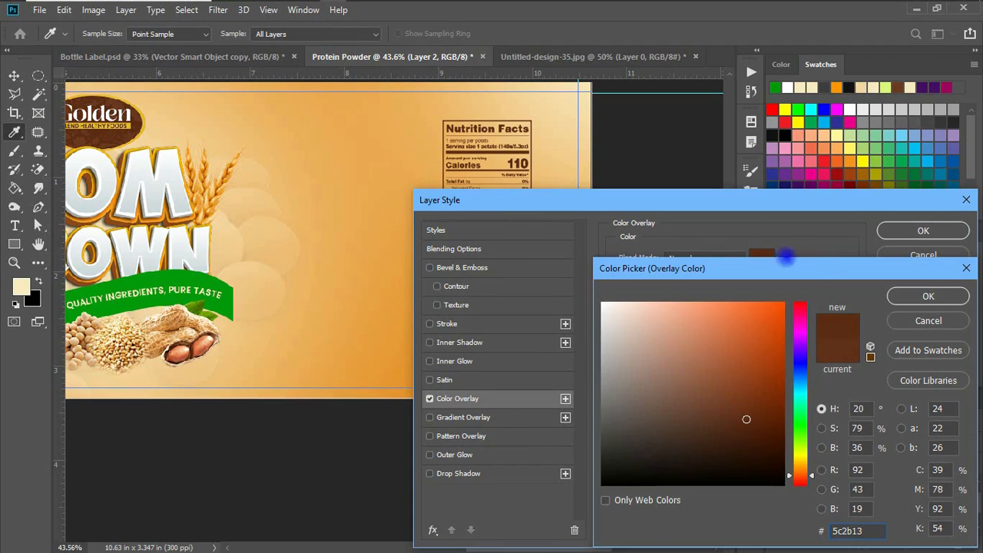
click(929, 296)
click(923, 230)
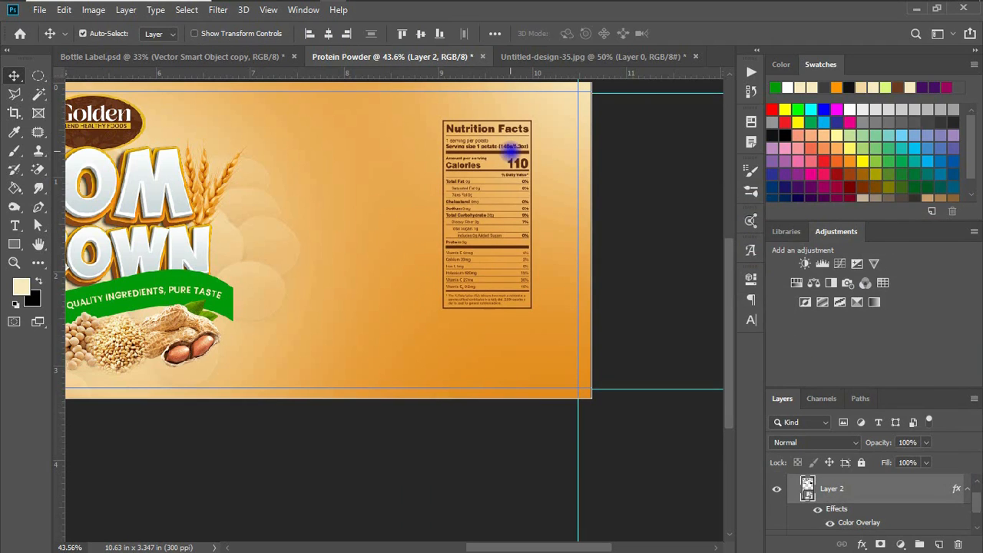
Step: Move the nutrition facts table into the upper right margin corner and enlarge it to meet the right guide
drag(511, 151, 536, 136)
drag(544, 131, 539, 133)
key(ctrl+t)
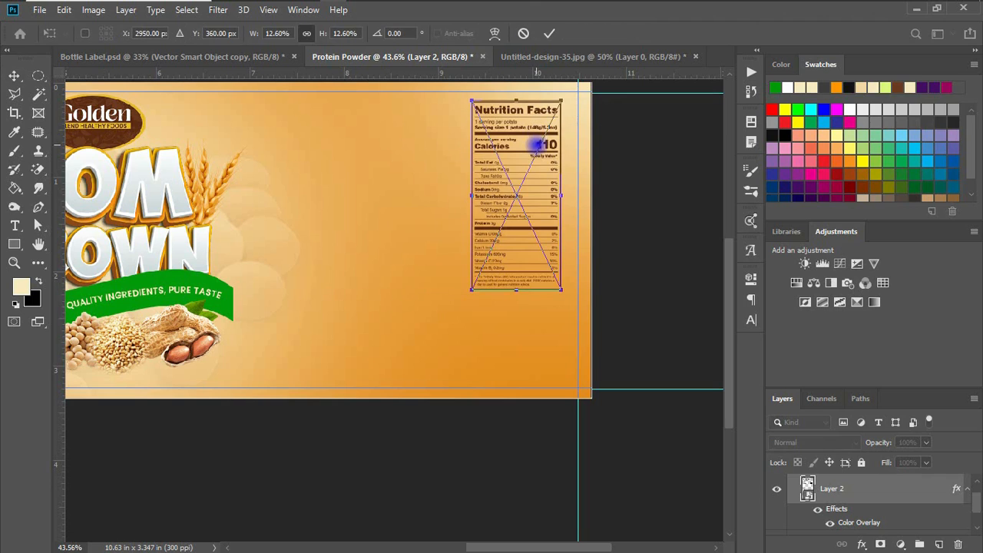
drag(560, 287, 580, 317)
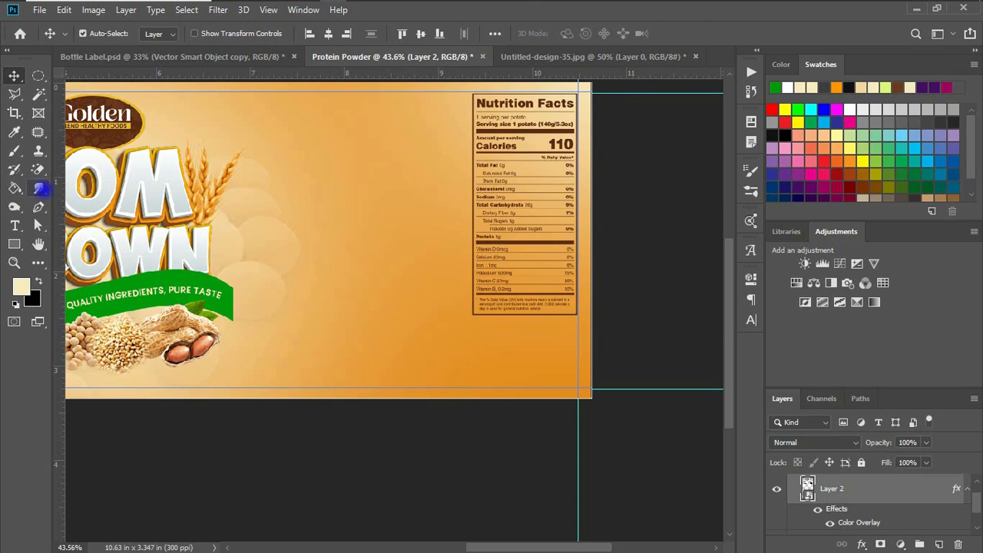
Step: Add guides bordering the nutrition facts and a column beside it, and draw a paragraph text box filling that column
drag(60, 189, 472, 184)
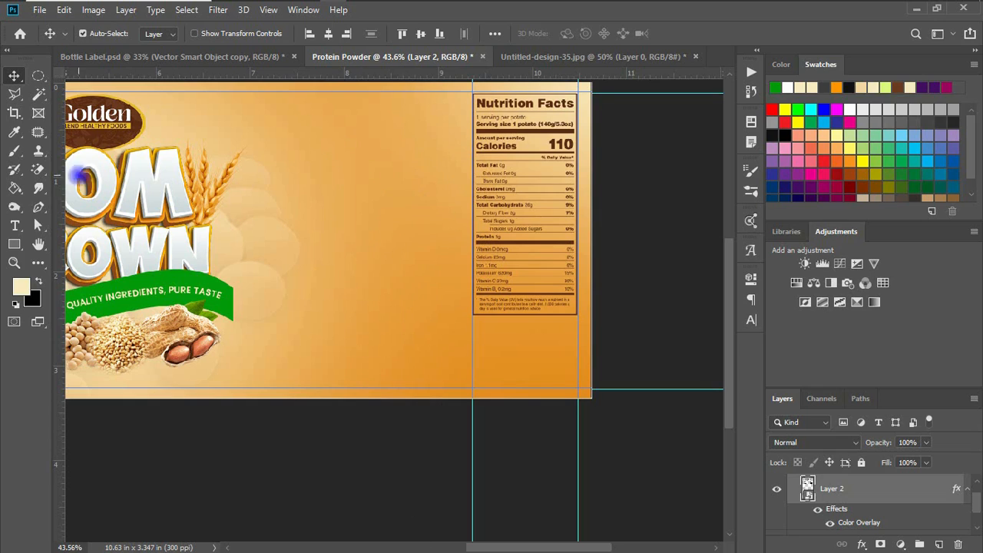
drag(67, 171, 319, 228)
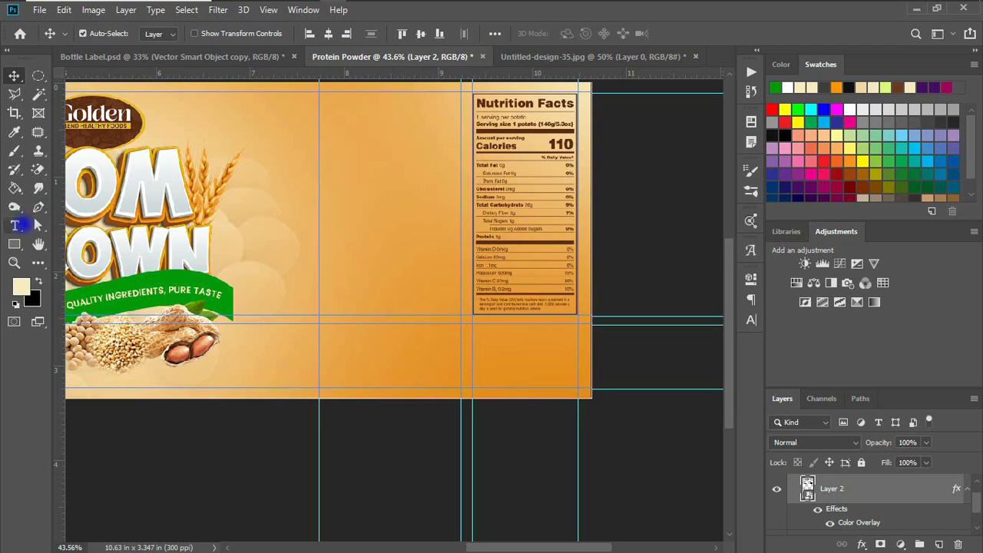
click(15, 225)
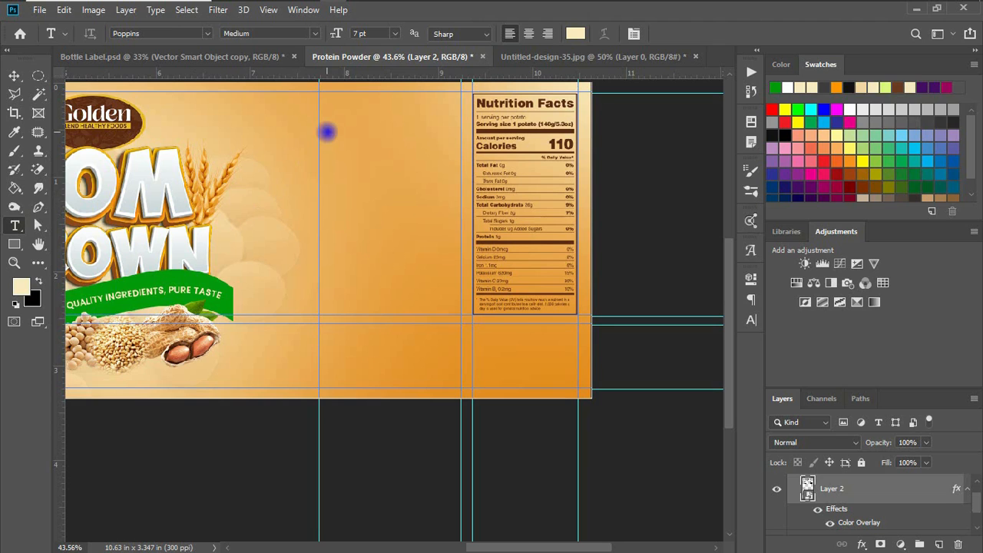
drag(321, 96, 460, 385)
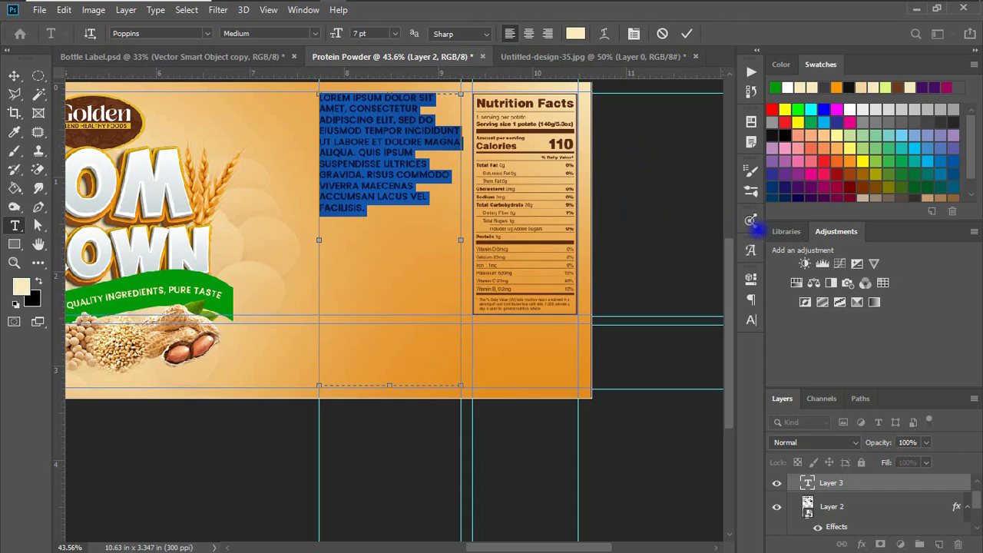
Step: Turn off faux bold and all caps for the column text and set its Poppins style to Regular
click(751, 320)
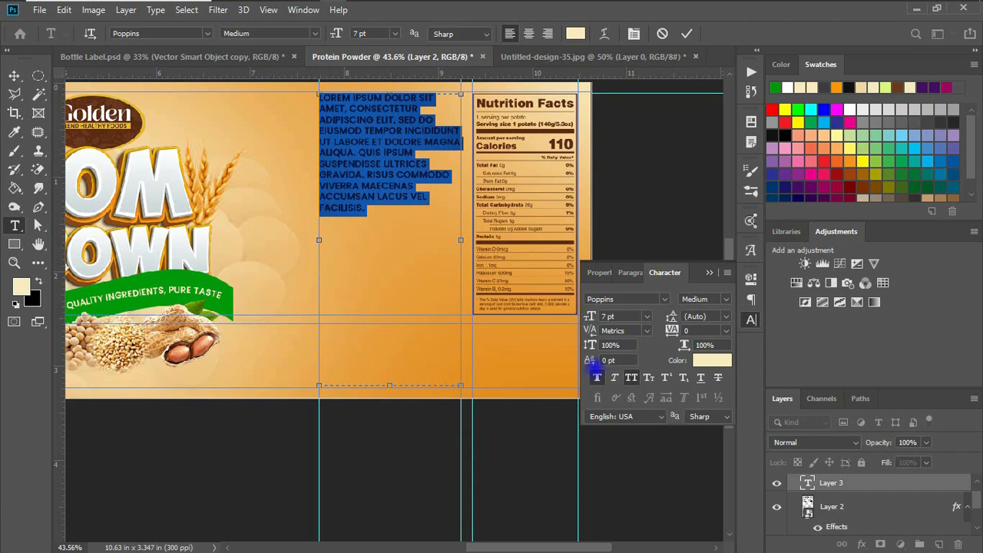
click(597, 377)
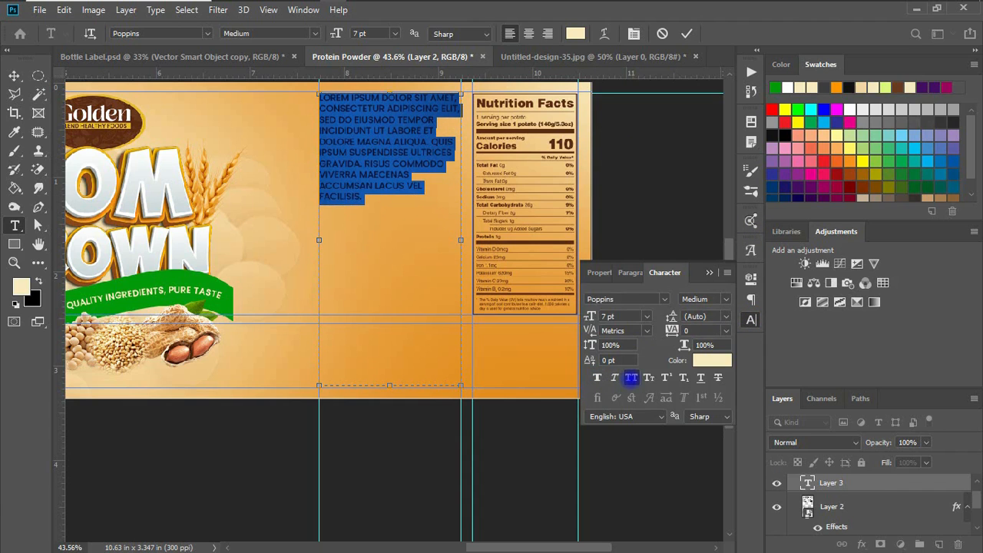
click(631, 378)
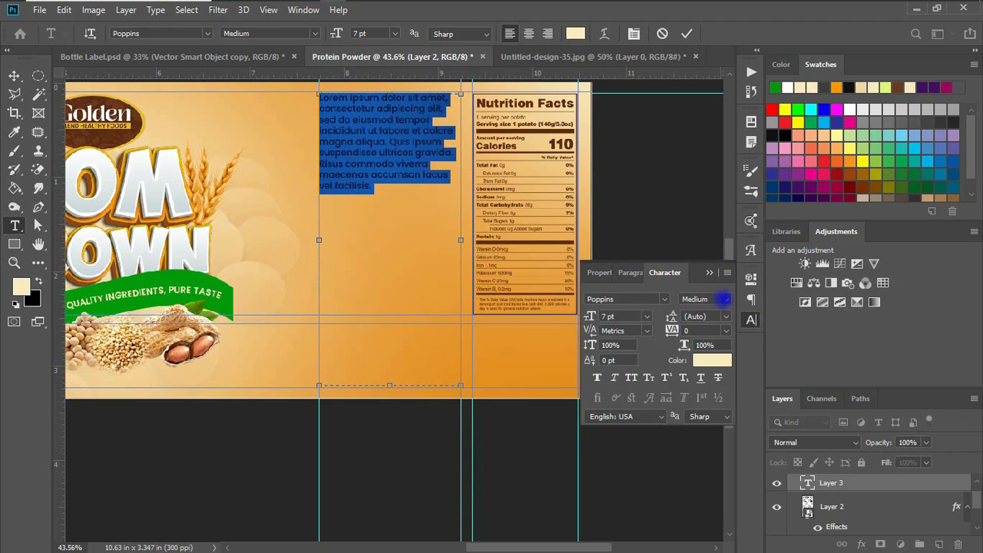
click(723, 299)
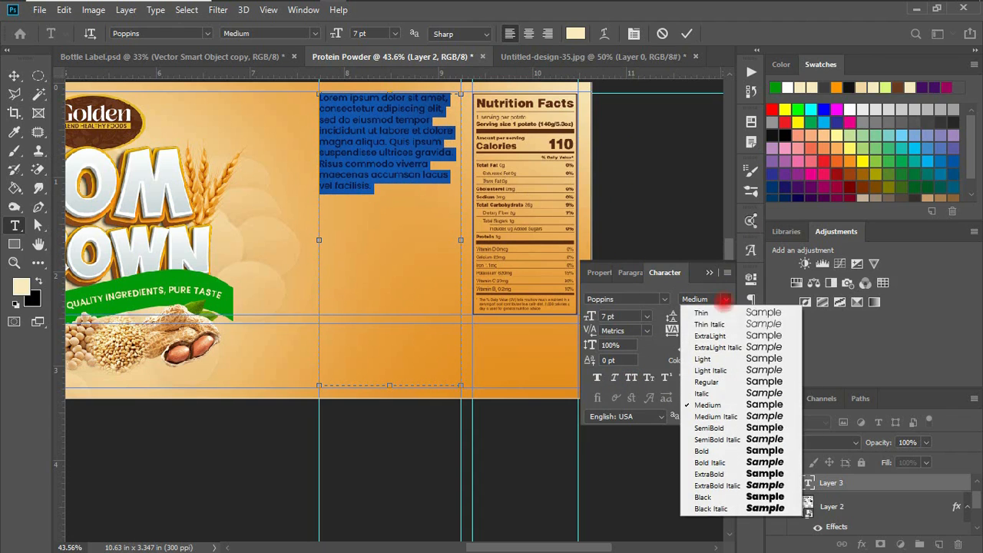
click(706, 382)
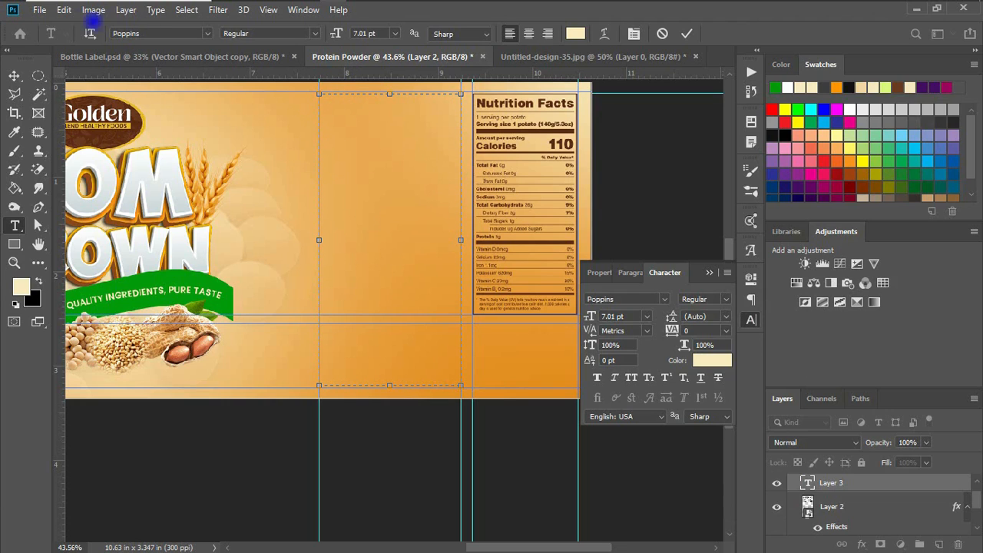
Step: Fill the column text box with Lorem Ipsum placeholder text and justify it with the last line centred
click(154, 10)
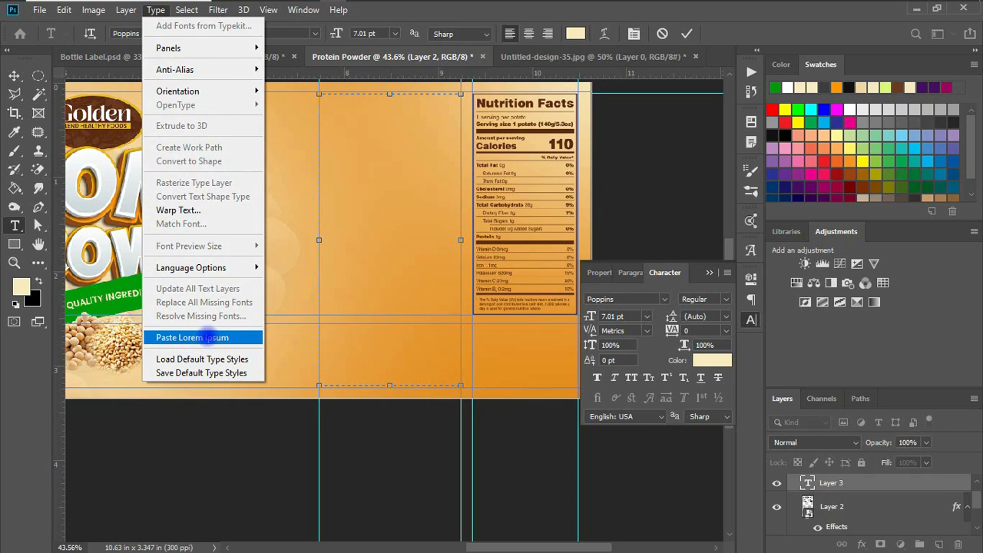
click(217, 337)
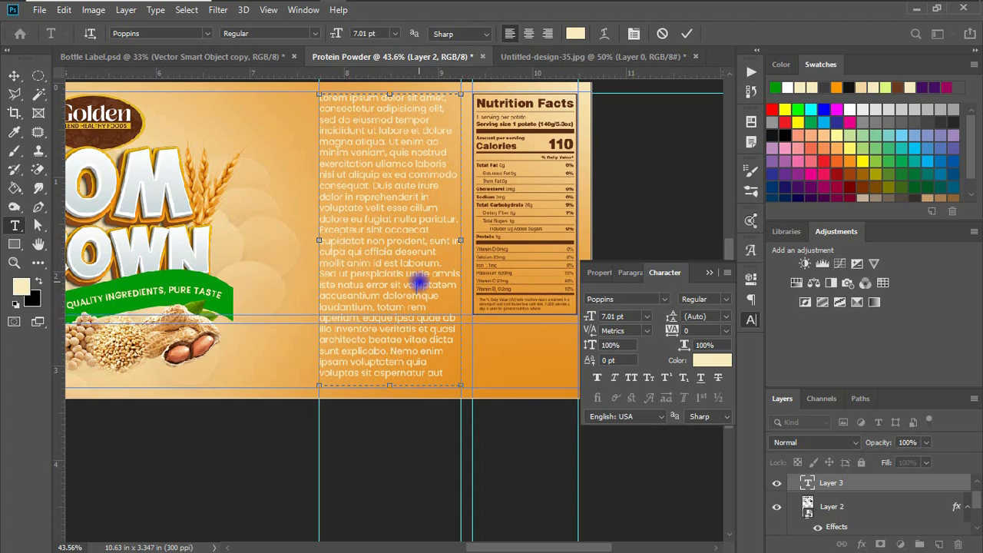
key(ctrl+a)
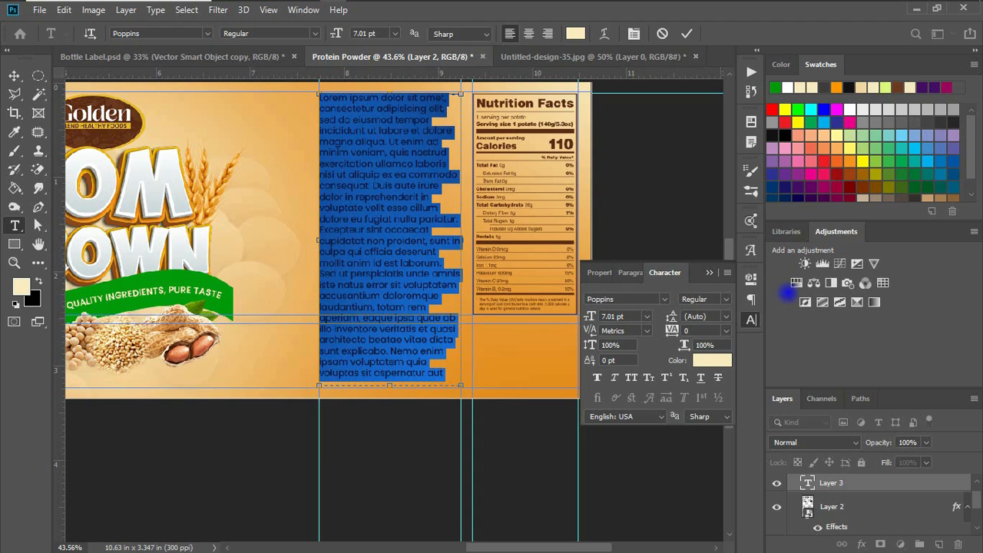
click(751, 300)
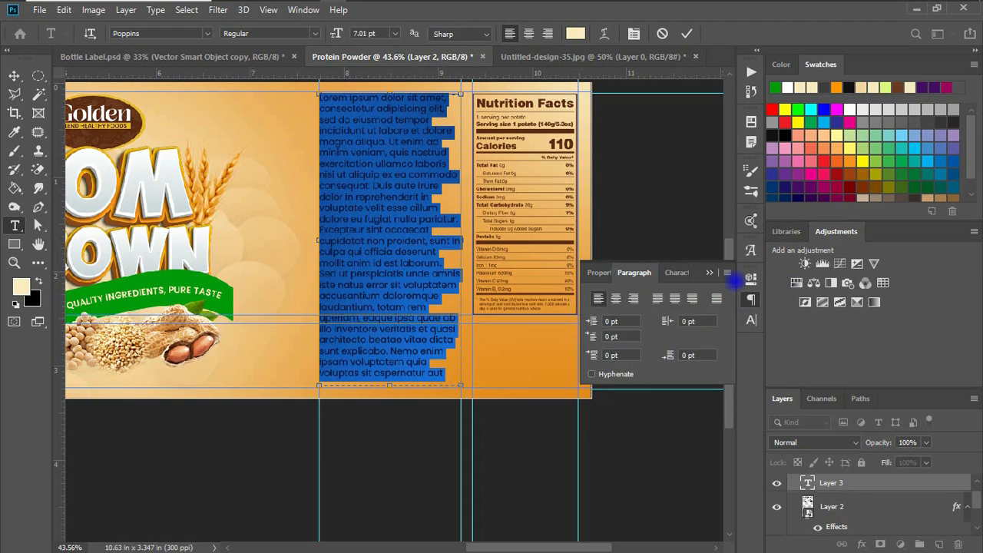
click(675, 298)
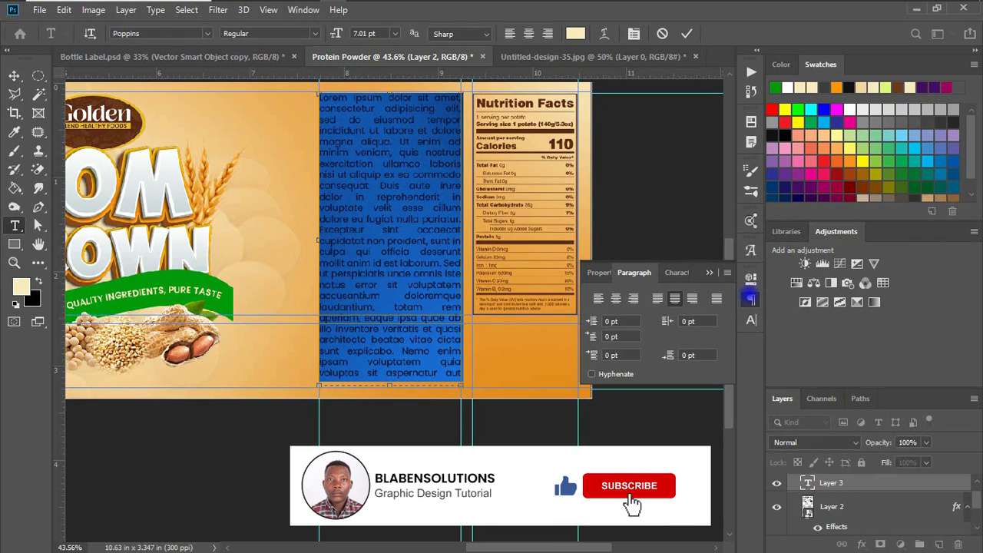
Step: Set the column text's size to 5.01 pt and its colour to dark brown
click(750, 320)
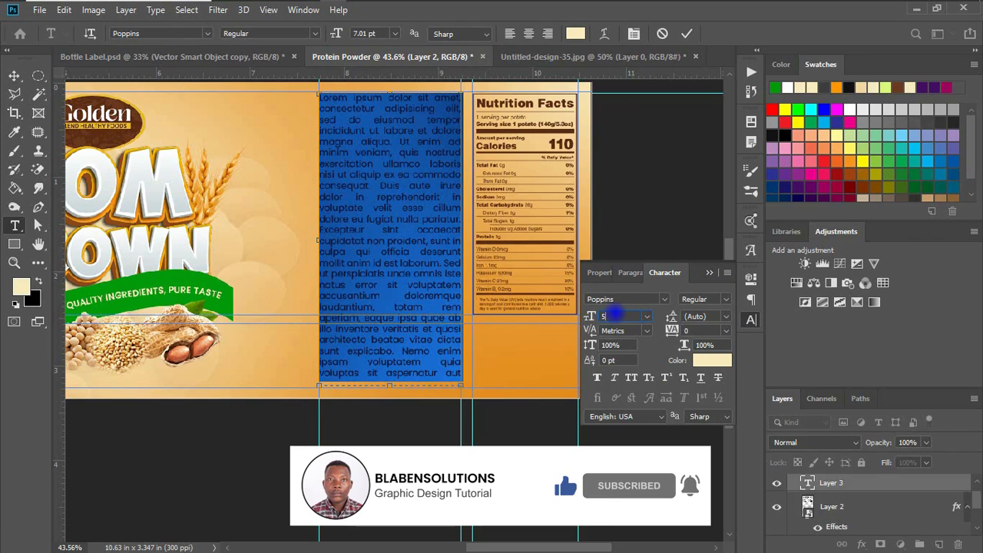
text(5)
key(Return)
click(417, 295)
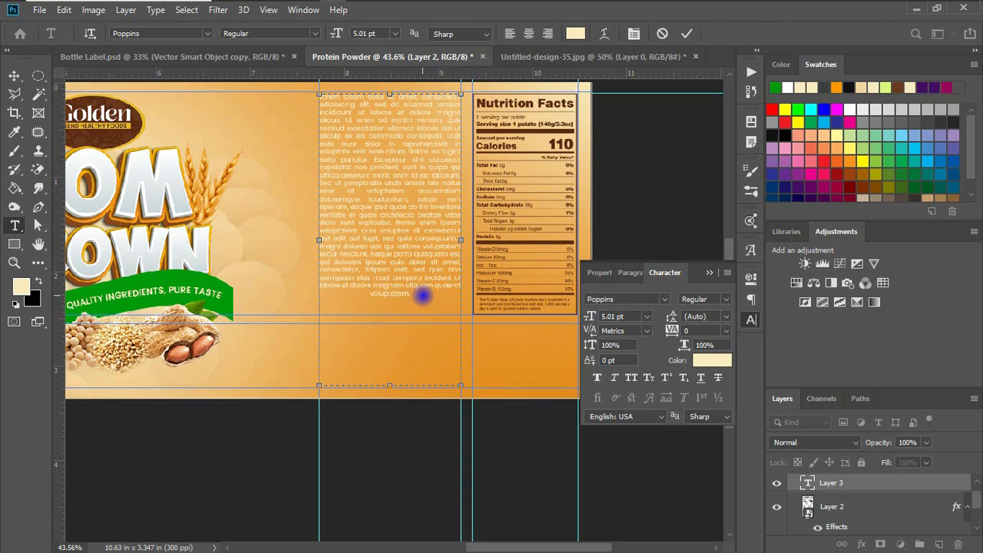
key(ctrl+a)
click(704, 363)
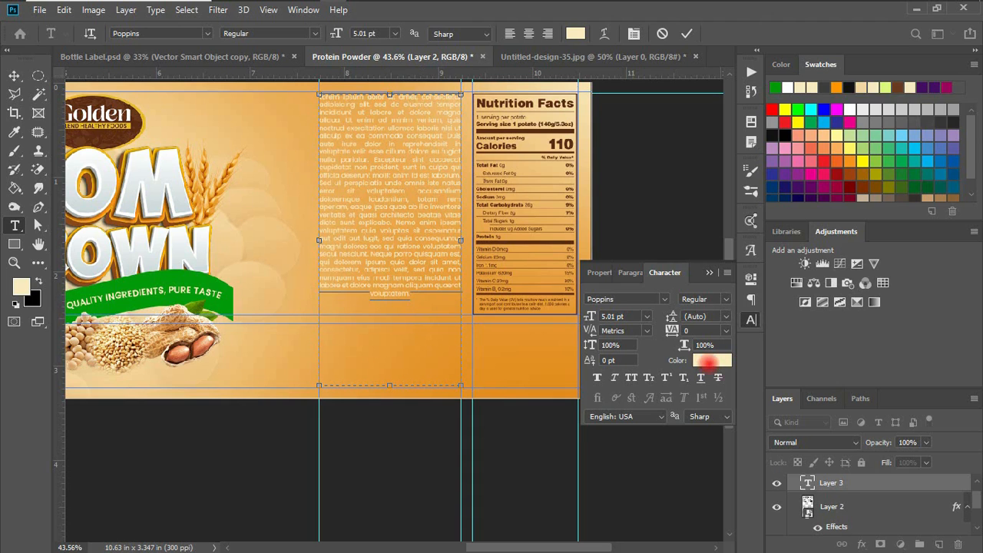
key(Escape)
Step: Paste another Lorem ipsum passage at the end of the column text so that it fills the box
click(416, 297)
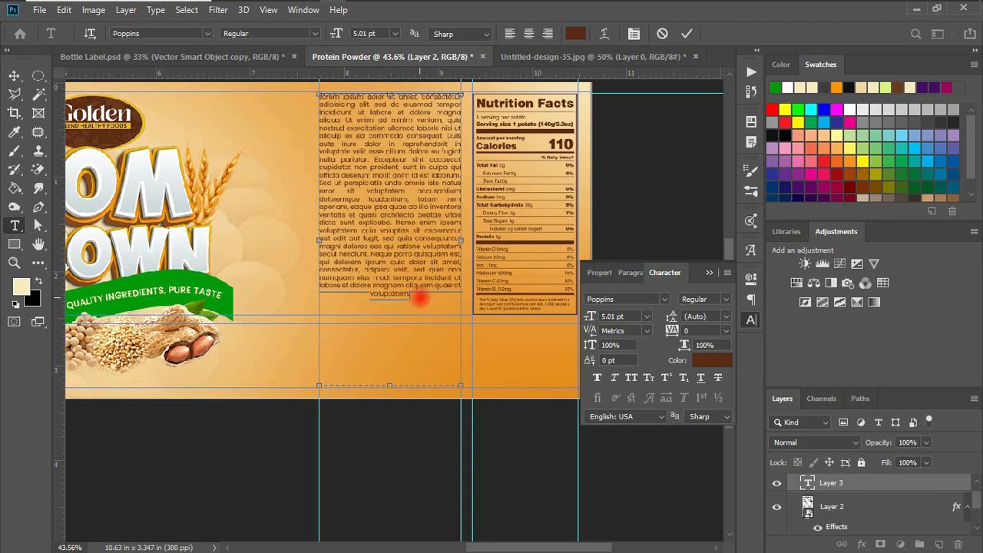
key(ctrl+v)
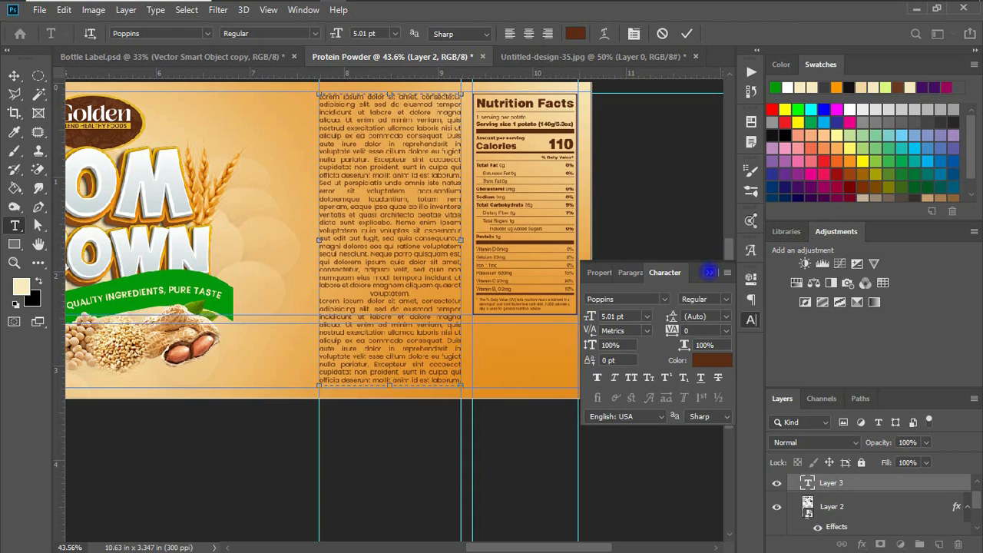
click(709, 272)
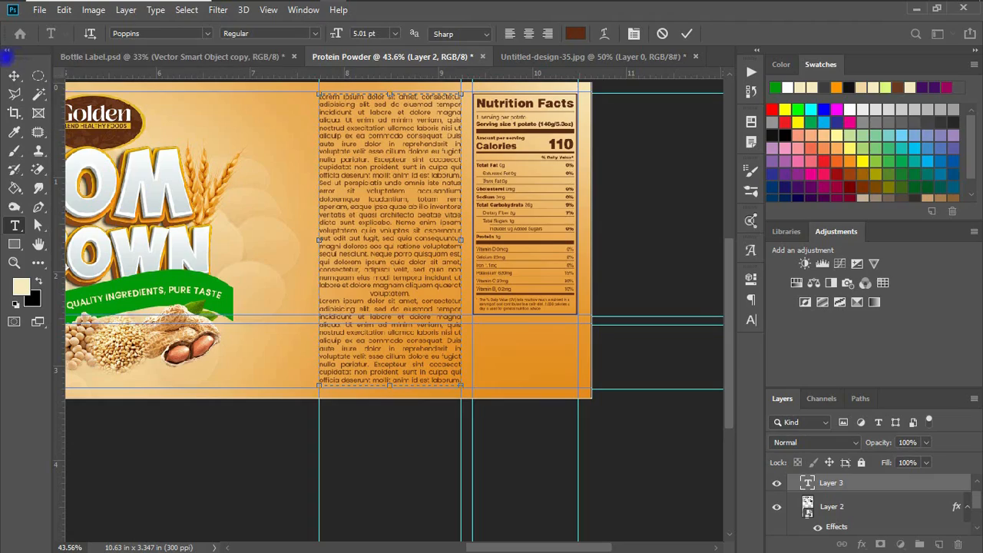
click(14, 76)
Step: Copy the bold-headed Lorem ipsum paragraph from Bottle Label into the upper left margin corner of Protein Powder and narrow its text box
drag(444, 195, 665, 164)
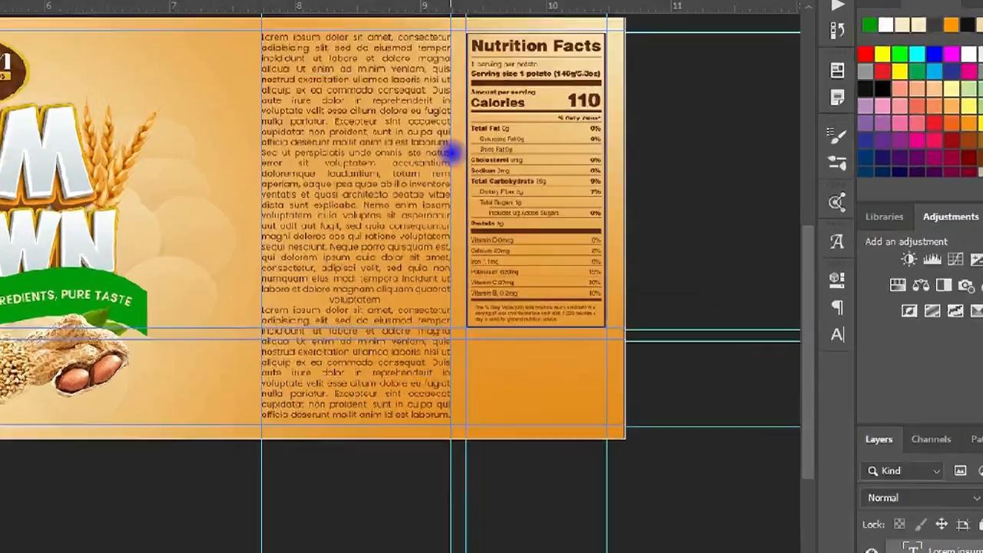
drag(172, 334, 369, 349)
drag(168, 301, 353, 399)
drag(447, 360, 368, 333)
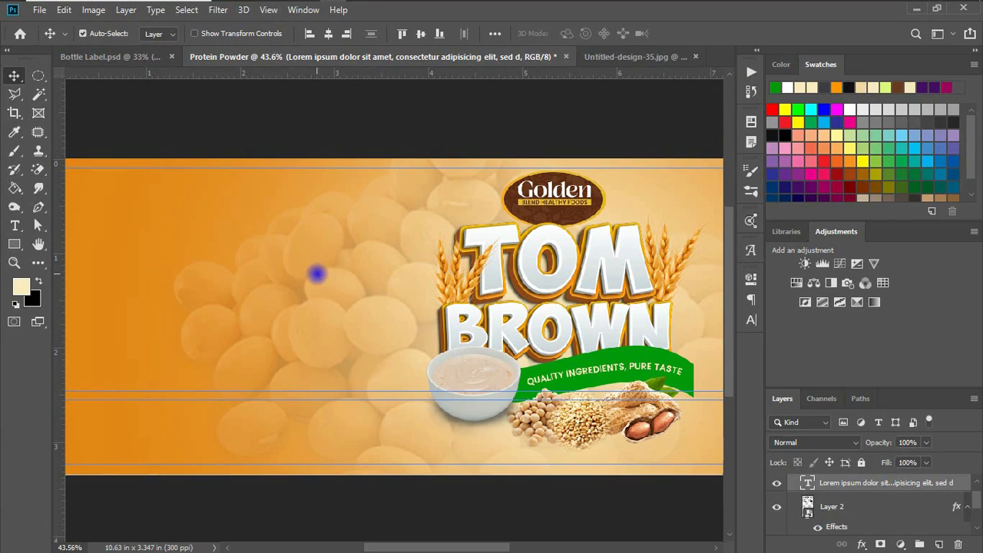
drag(276, 287, 328, 243)
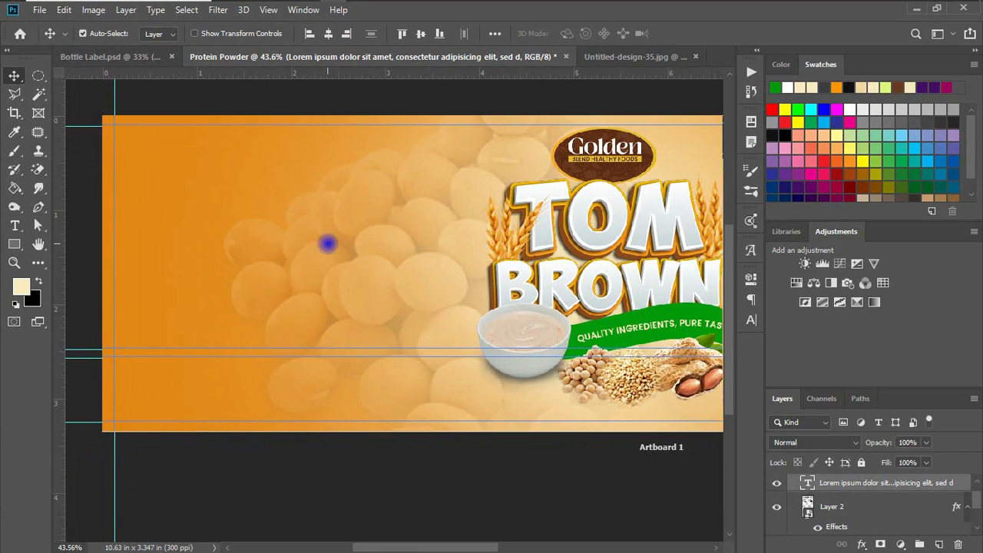
drag(434, 235, 437, 268)
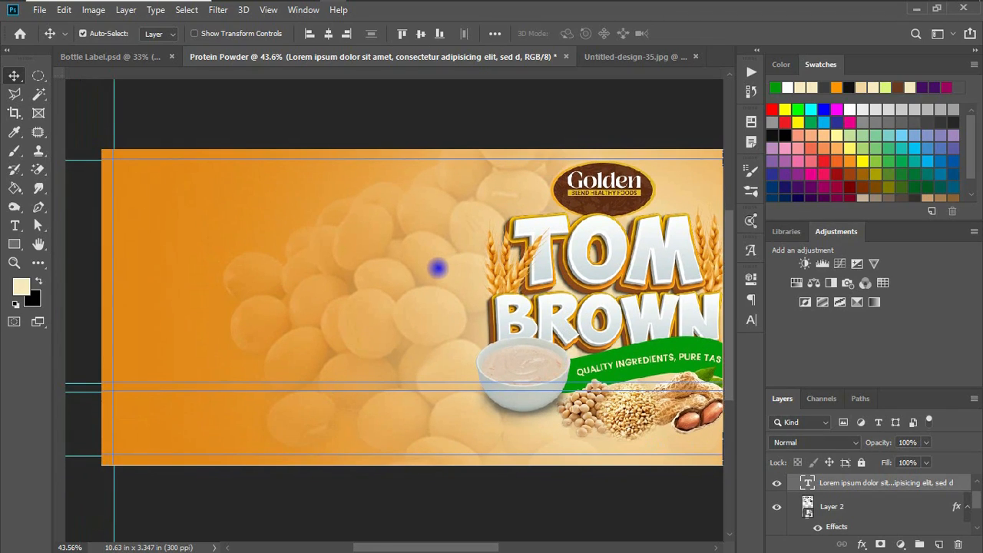
key(ctrl+r)
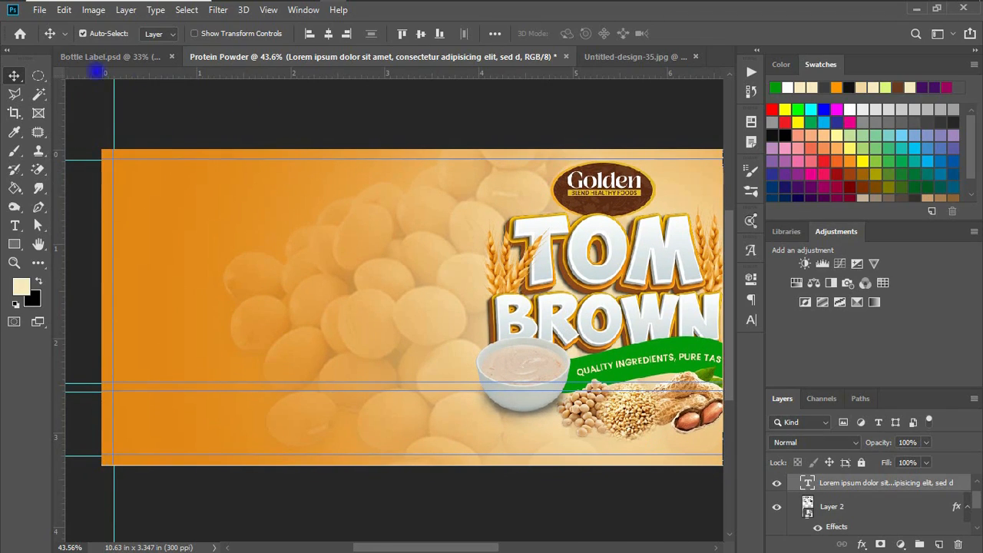
click(114, 59)
drag(136, 216, 302, 249)
drag(329, 211, 383, 169)
key(t)
click(372, 197)
mouse_move(507, 216)
mouse_down()
mouse_move(484, 220)
mouse_move(500, 215)
mouse_up()
click(16, 76)
Step: Shift the TOM BROWN front artwork right by about 0.67 in, clear of the paragraph, and nudge it slightly down
scroll(851, 516, down, 2)
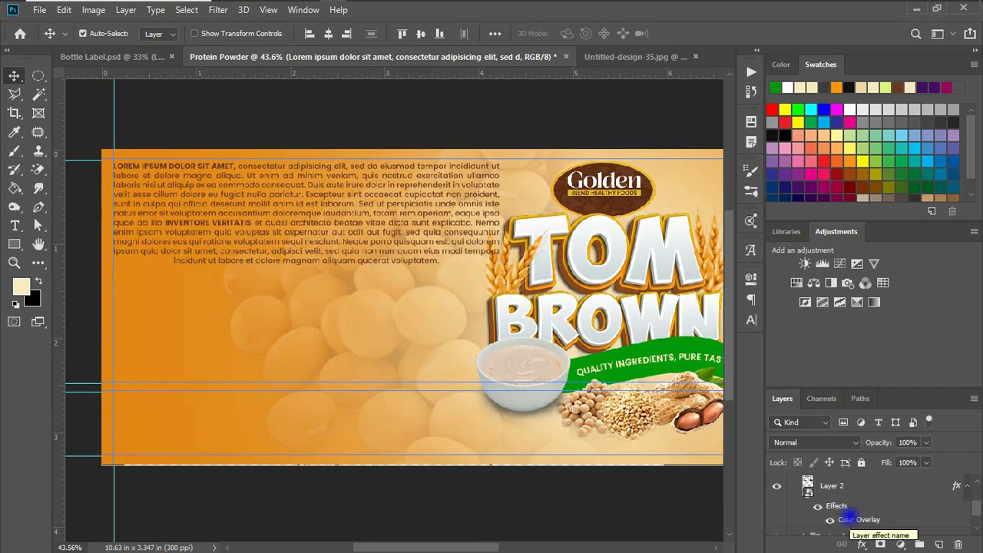
scroll(849, 516, down, 1)
click(824, 519)
drag(581, 459, 356, 444)
key(ctrl+t)
drag(436, 331, 498, 328)
key(Return)
key(Down)
key(Down)
key(Down)
key(Down)
key(Down)
key(Down)
Step: Widen the bold-headed paragraph's text box to about 4.3 in on the ruler and place a vertical guide at its right edge
double_click(258, 219)
drag(276, 204, 287, 204)
drag(65, 255, 285, 246)
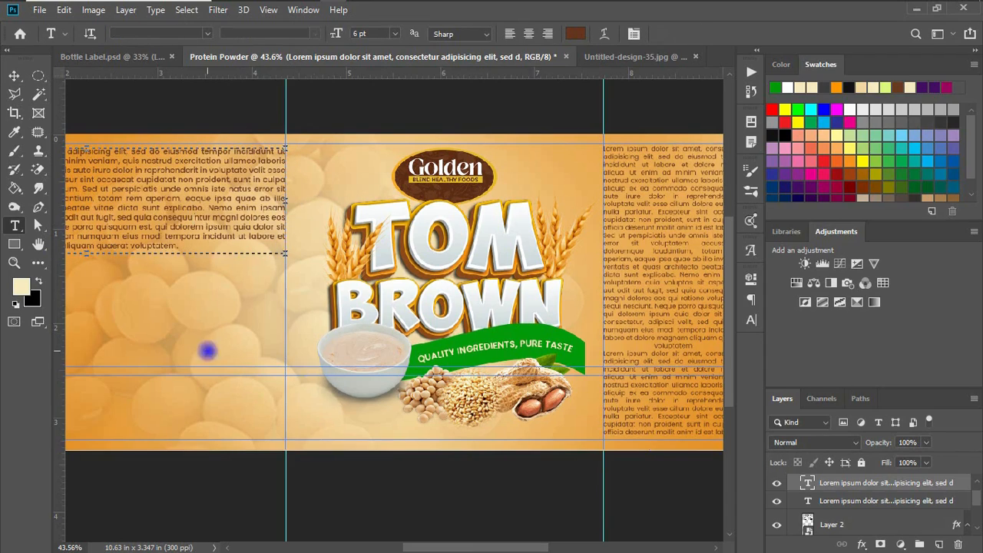
click(309, 366)
drag(190, 336, 394, 331)
click(15, 75)
Step: Copy the small quotes group of four text cards from Bottle Label into Protein Powder and place it below the paragraph
click(114, 56)
drag(450, 548, 419, 548)
scroll(835, 520, up, 8)
click(868, 526)
drag(215, 248, 338, 338)
key(ctrl+t)
key(Return)
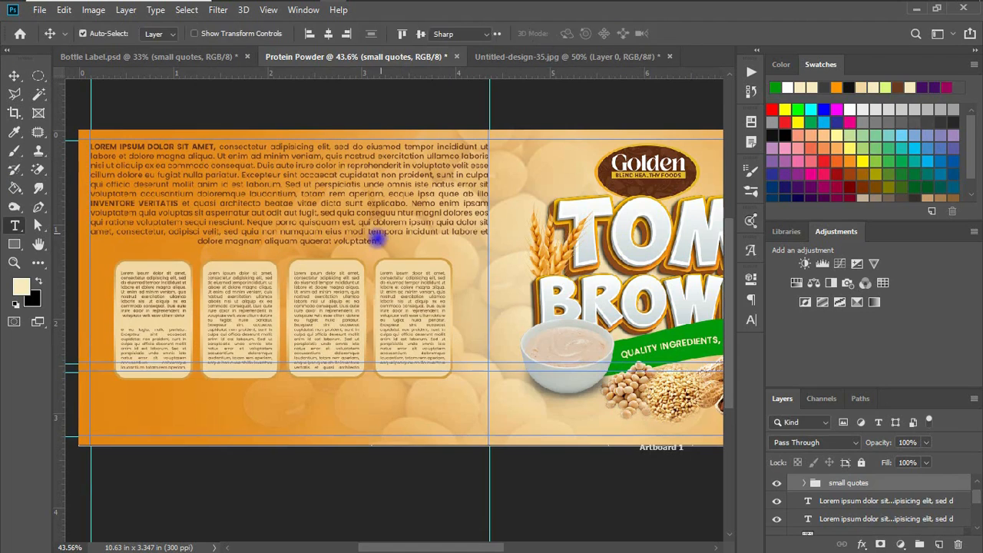
Step: Delete the last line of the bold-headed paragraph above the four cards
key(t)
drag(486, 241, 196, 242)
key(BackSpace)
click(15, 76)
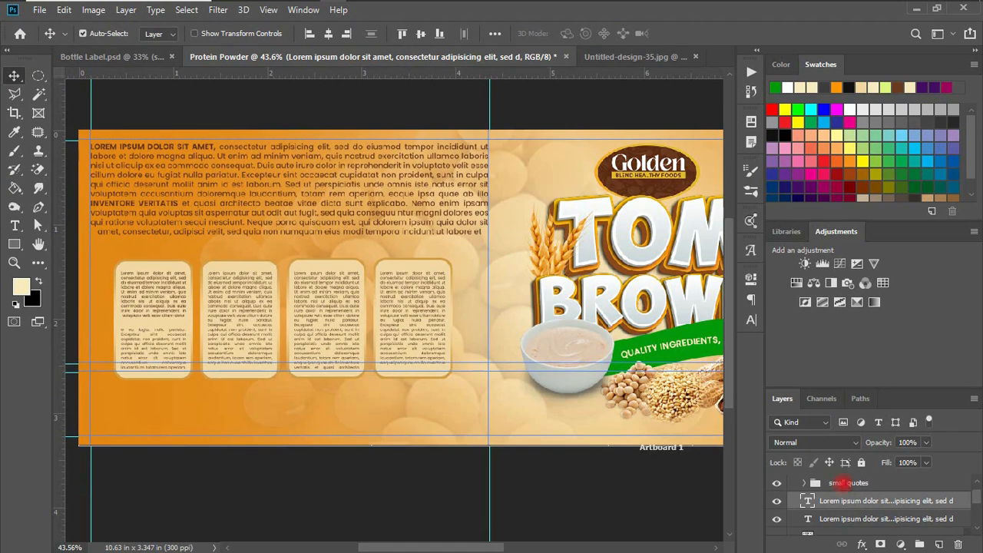
Step: Add a horizontal guide just below the paragraph and align the small quotes group beneath it
drag(842, 483, 846, 521)
key(ctrl+t)
key(Return)
drag(334, 74, 332, 246)
key(ctrl+t)
mouse_move(311, 300)
mouse_down()
mouse_move(318, 281)
mouse_move(292, 285)
mouse_move(318, 286)
mouse_up()
key(Return)
Step: Copy the row of Golden logo, title, litter bin, certification mark and barcode from Bottle Label to below the cards in Protein Powder
click(147, 57)
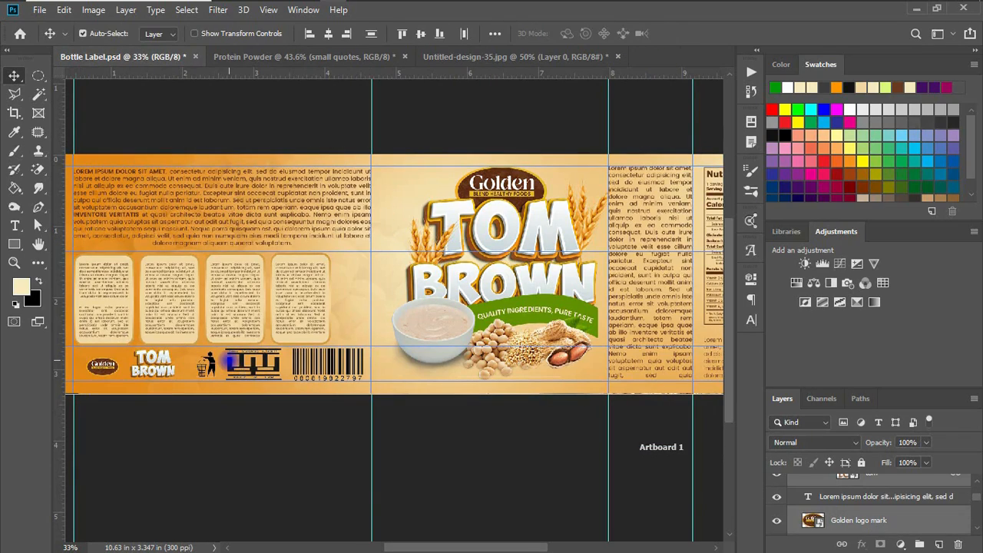
drag(349, 366, 378, 267)
drag(247, 87, 223, 372)
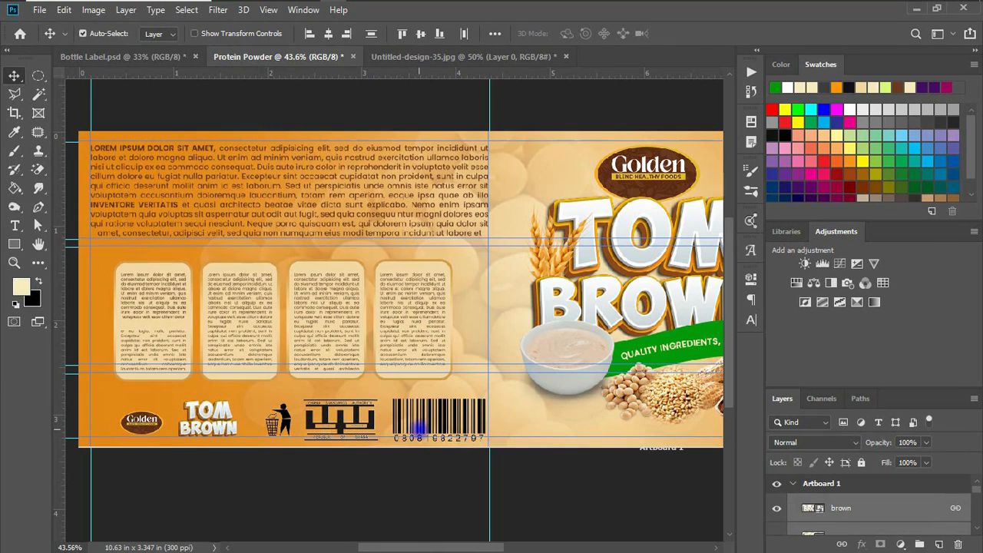
Step: Scale down the row of logos, certification mark and barcode and fit it between the cards and the bottom margin
key(ctrl+t)
drag(484, 394, 455, 400)
mouse_move(179, 424)
mouse_down()
mouse_move(117, 418)
mouse_move(165, 416)
mouse_up()
key(Up)
key(Up)
key(Return)
Step: Draw a cream ellipse about 1.2 in wide and place it in the space beneath the nutrition facts table
drag(430, 548, 504, 547)
drag(542, 516, 533, 537)
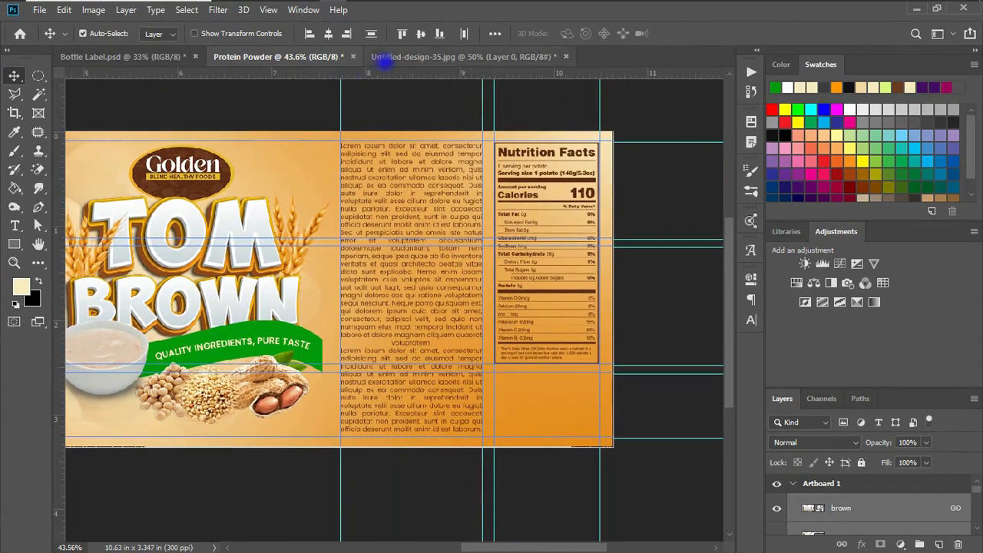
right_click(14, 243)
click(69, 272)
drag(523, 388, 634, 451)
click(708, 270)
key(v)
drag(563, 421, 527, 400)
Step: Add a Stroke effect to the ellipse and change its fill to tan f0cd91, sampled from the label
click(861, 544)
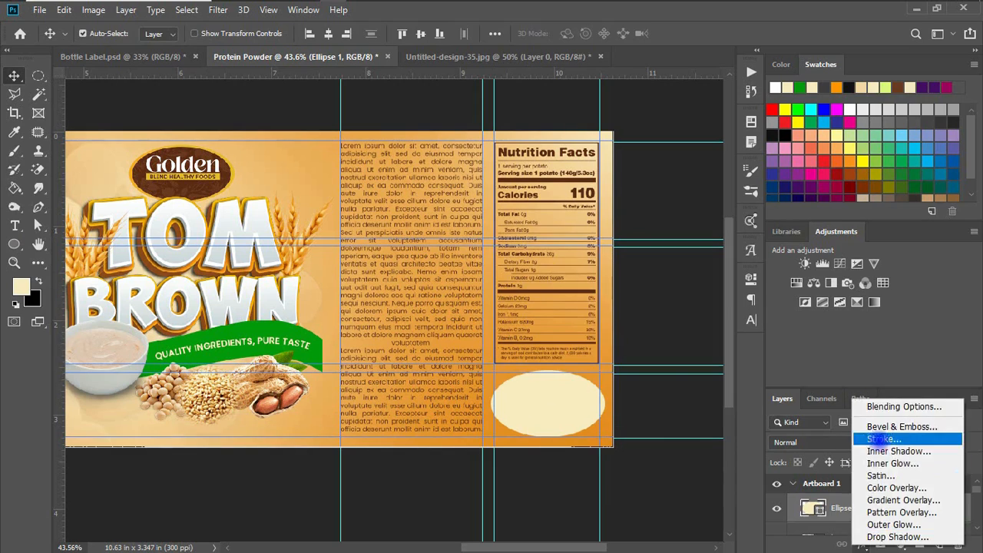
click(876, 438)
click(929, 226)
double_click(813, 508)
click(339, 357)
click(311, 255)
click(173, 425)
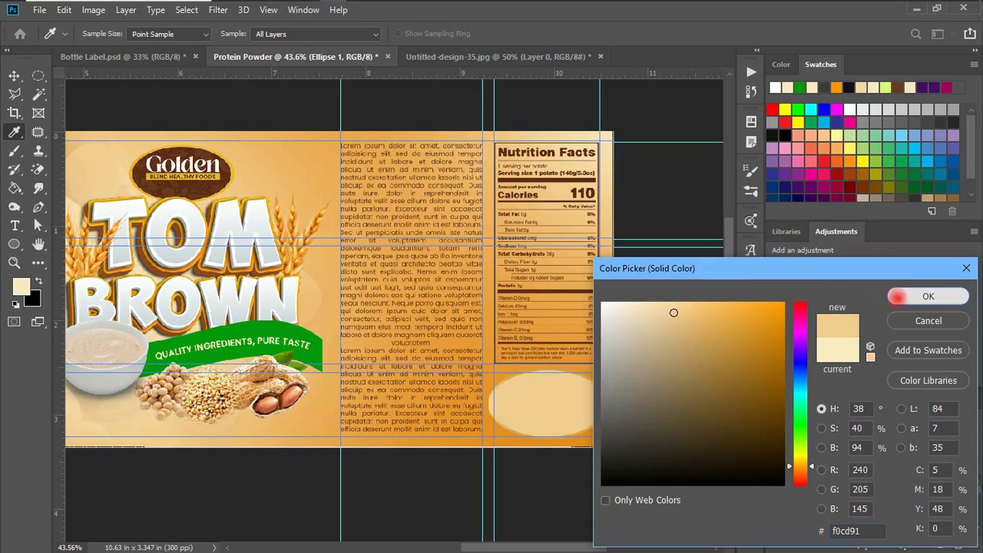
click(897, 297)
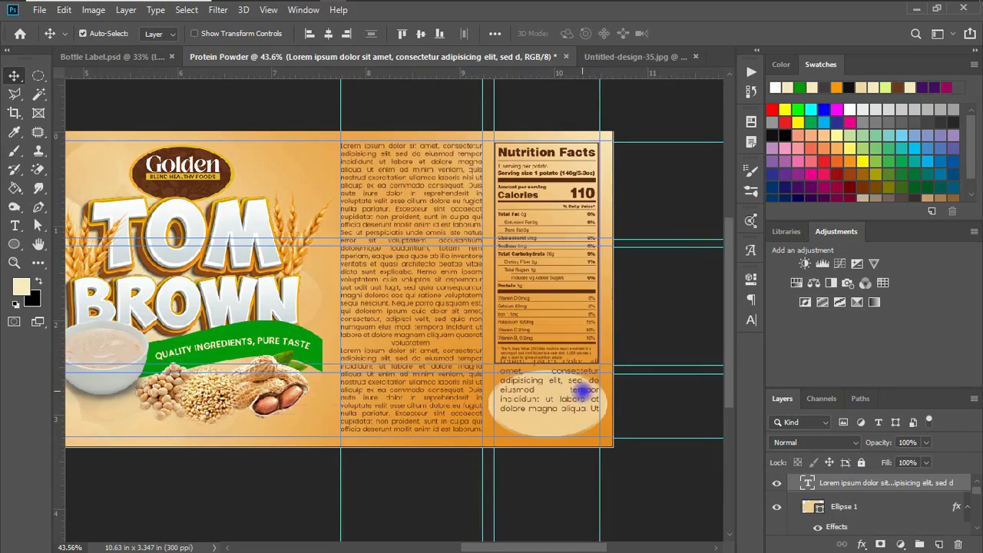
Step: Replace the paragraph text over the ellipse with "for Bulk Purchase" and set its Poppins style to SemiBold
double_click(547, 396)
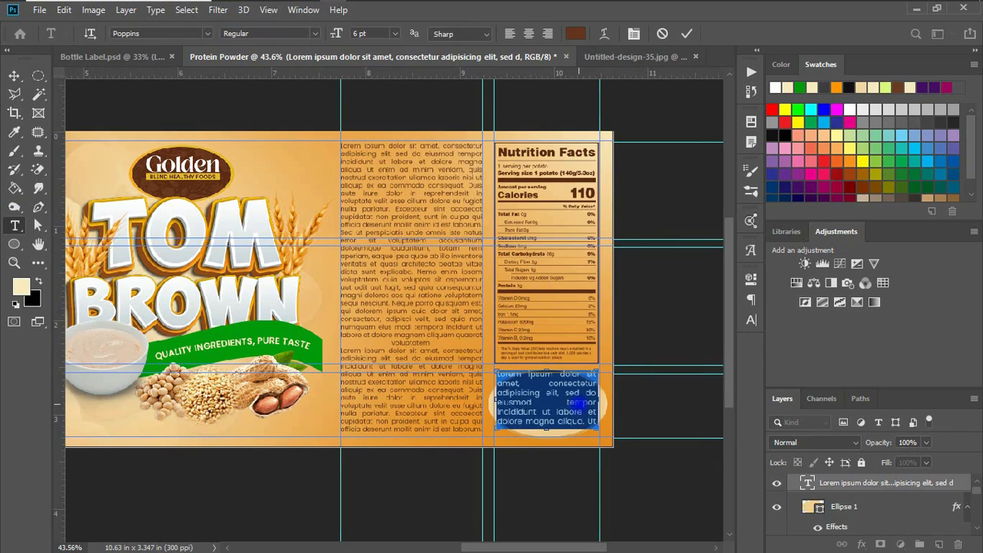
click(752, 320)
click(704, 299)
click(683, 390)
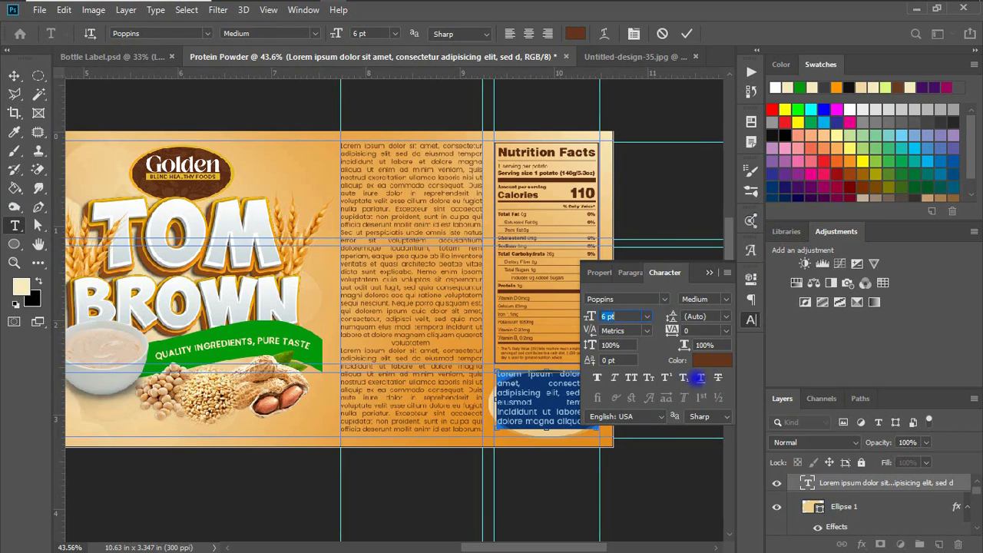
click(545, 411)
key(ctrl+a)
text(For Bulk Purchase)
key(ctrl+a)
click(707, 298)
click(702, 427)
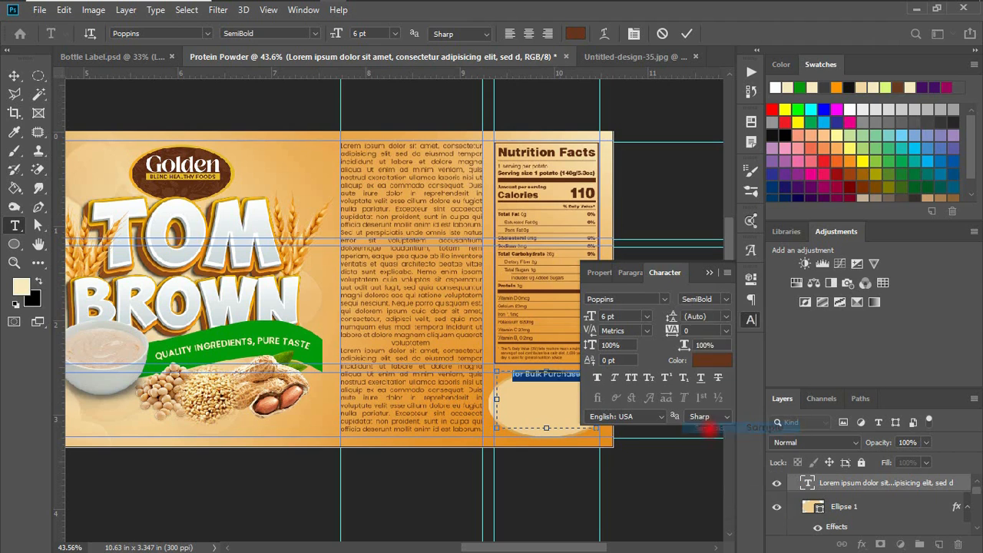
Step: Shorten the "for Bulk Purchase" text box and commit the text
click(710, 272)
drag(547, 372, 549, 392)
key(ctrl+z)
drag(548, 428, 563, 408)
key(ctrl+Return)
Step: Duplicate the "for Bulk Purchase" line below itself, replace the copy's text with the contact phone number and shorten its box
key(v)
key(t)
click(577, 405)
key(ctrl+a)
text(08)
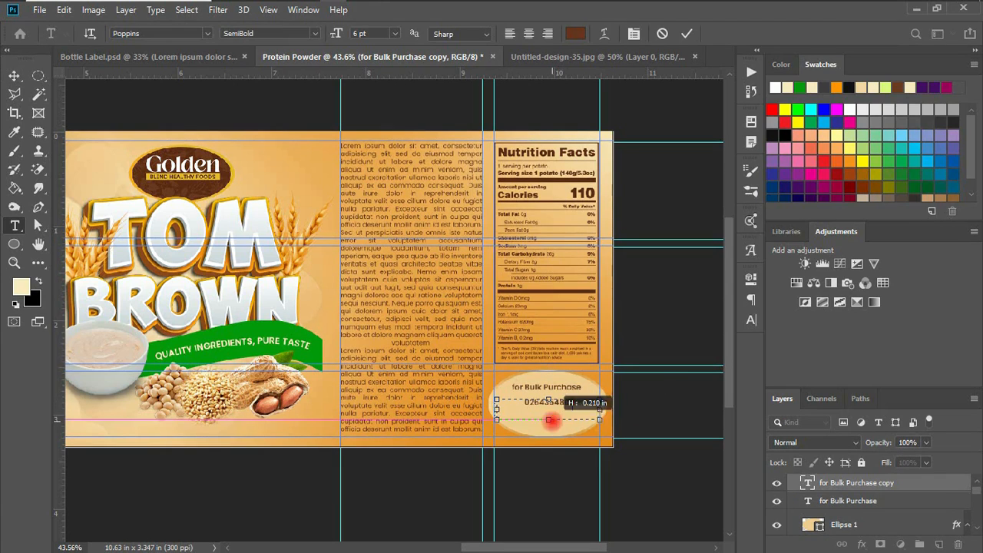
click(14, 76)
Step: Change the phone number to a heavier display font and enlarge it to span most of the ellipse
click(752, 320)
click(665, 299)
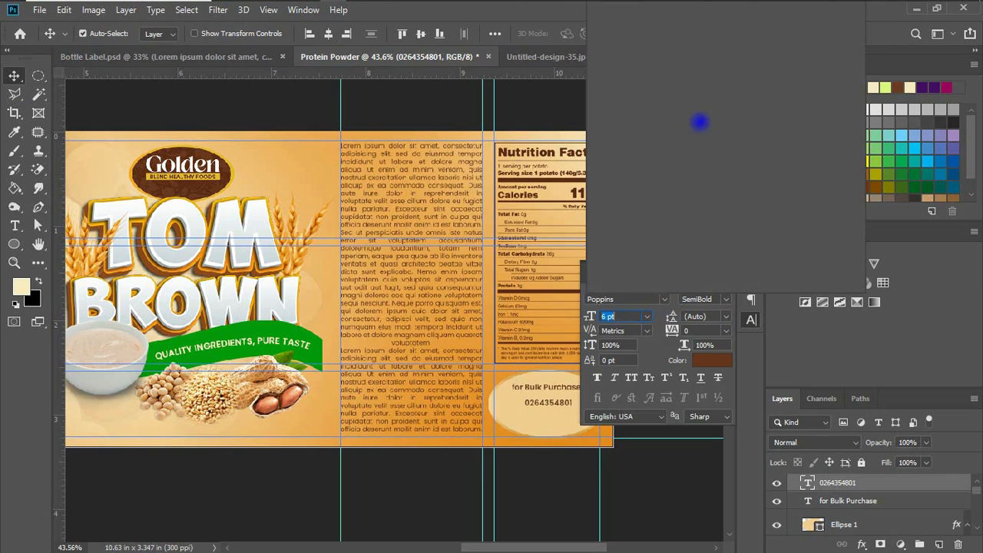
click(727, 67)
drag(593, 316, 596, 317)
click(709, 272)
Step: Duplicate the "for Bulk Purchase" line beneath the phone number, change it to "Alaji Taborah Industries" and centre it in the ellipse
drag(551, 389, 551, 421)
double_click(544, 417)
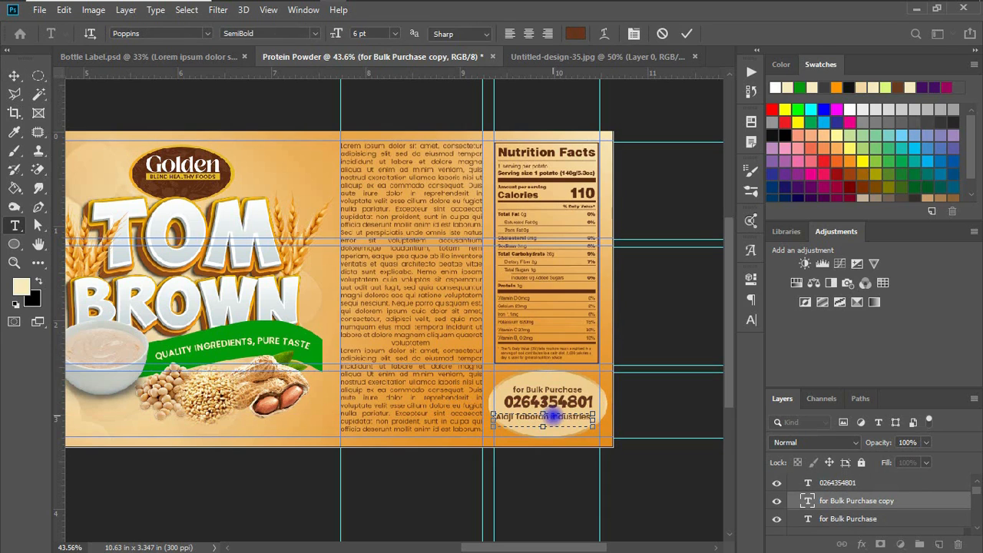
click(14, 76)
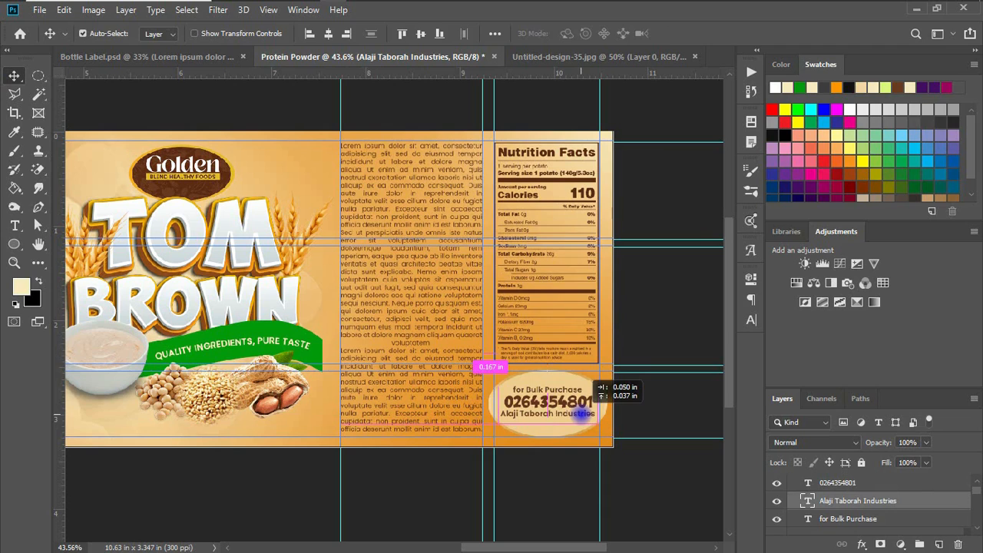
drag(580, 415, 581, 415)
Step: Group the ellipse with its three text lines and name the group "contact"
ctrl+click(840, 521)
scroll(859, 510, down, 1)
ctrl+click(857, 525)
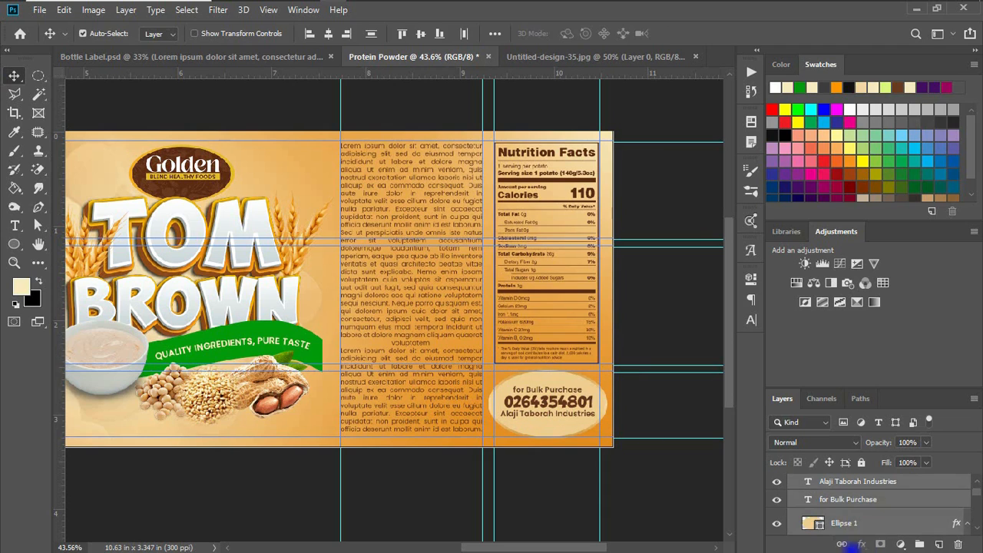
key(ctrl+g)
double_click(847, 483)
text(contact)
key(Return)
Step: Group the bottom-row layers, from the small tom and Golden logos to the barcode, and name the group "down label"
scroll(843, 503, up, 1)
scroll(840, 507, down, 2)
scroll(791, 497, down, 2)
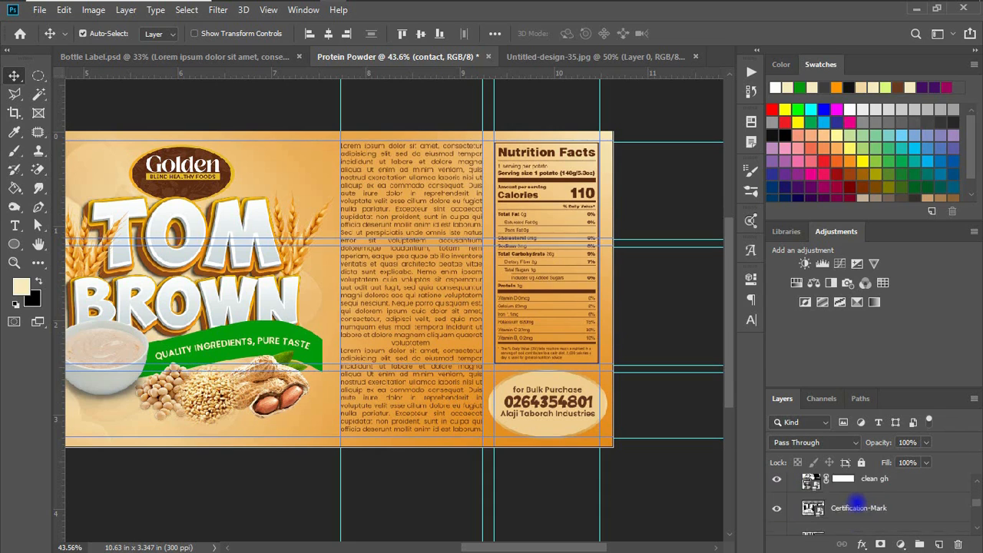
scroll(845, 503, up, 4)
scroll(857, 503, down, 5)
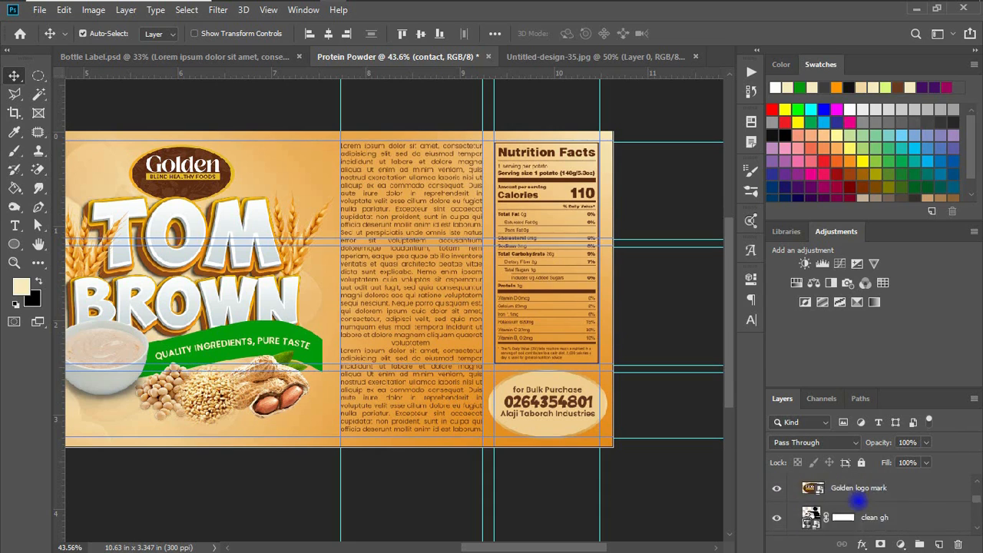
click(845, 509)
scroll(855, 505, up, 5)
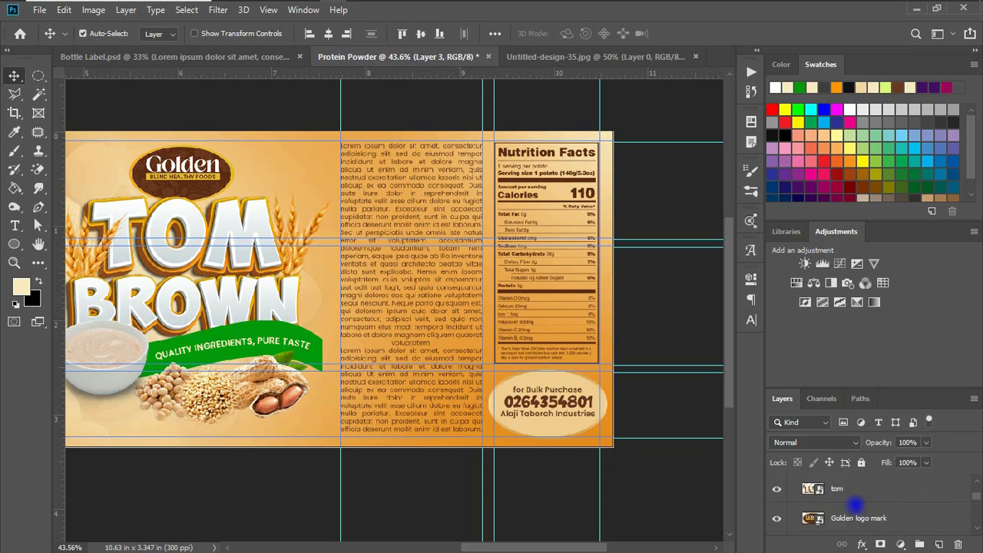
shift+click(856, 502)
key(ctrl+g)
double_click(838, 491)
text(det label)
key(Return)
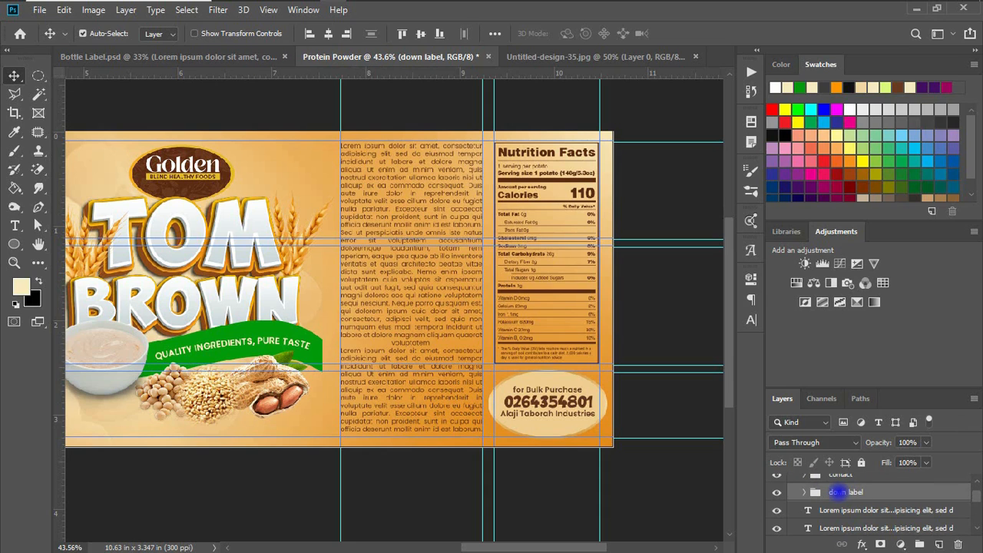
Step: Group the loose Lorem ipsum paragraph text layers and name the group "dummie text"
scroll(852, 500, up, 2)
scroll(856, 502, down, 2)
click(887, 499)
key(ctrl+g)
double_click(842, 483)
text(dummie text)
key(Return)
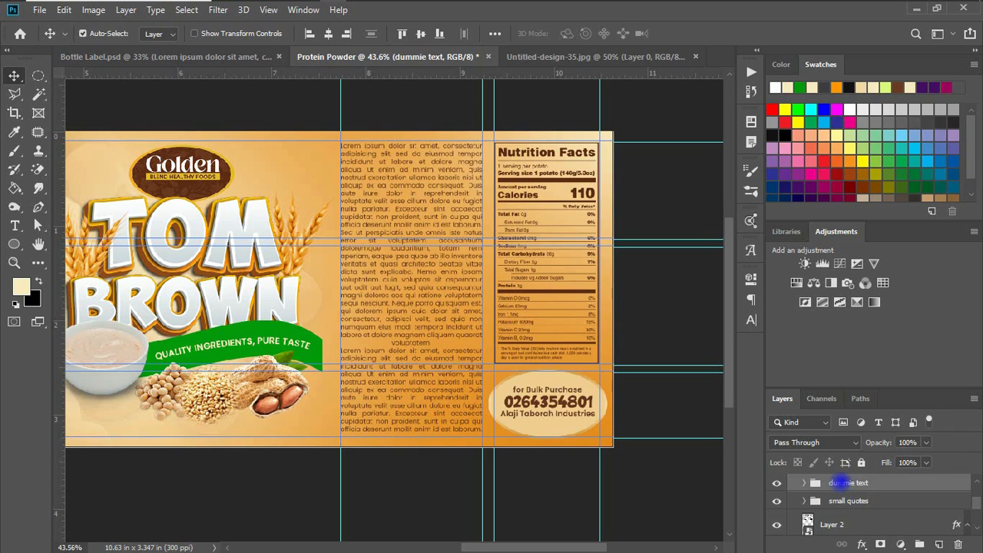
Step: Examine the organised layer groups and the overall label layout on Artboard 1
scroll(841, 483, down, 2)
scroll(836, 504, up, 2)
scroll(857, 513, down, 3)
scroll(875, 504, up, 5)
click(793, 484)
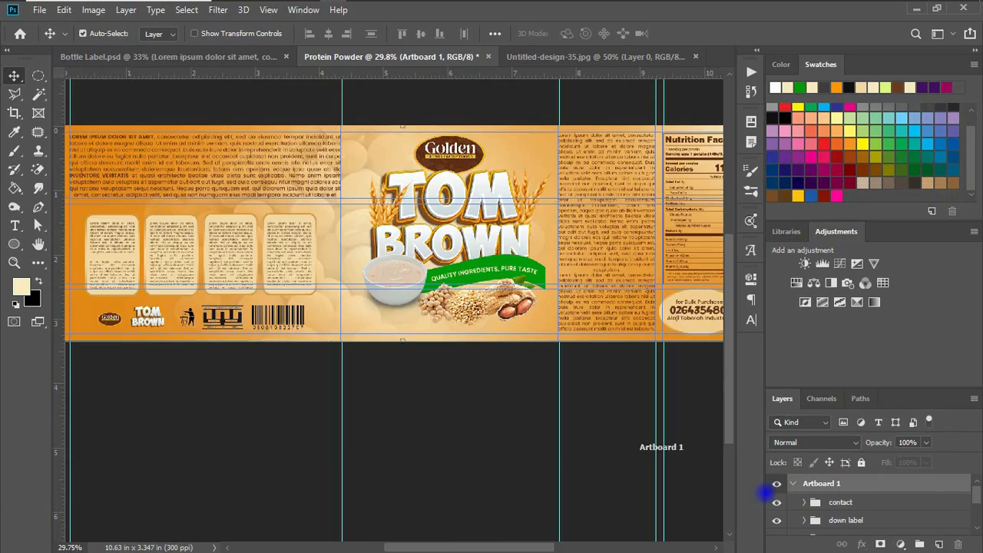
click(611, 390)
mouse_move(612, 390)
mouse_down()
mouse_move(538, 402)
mouse_move(568, 438)
mouse_move(640, 408)
mouse_move(612, 421)
mouse_move(610, 402)
mouse_move(566, 428)
mouse_move(603, 404)
mouse_up()
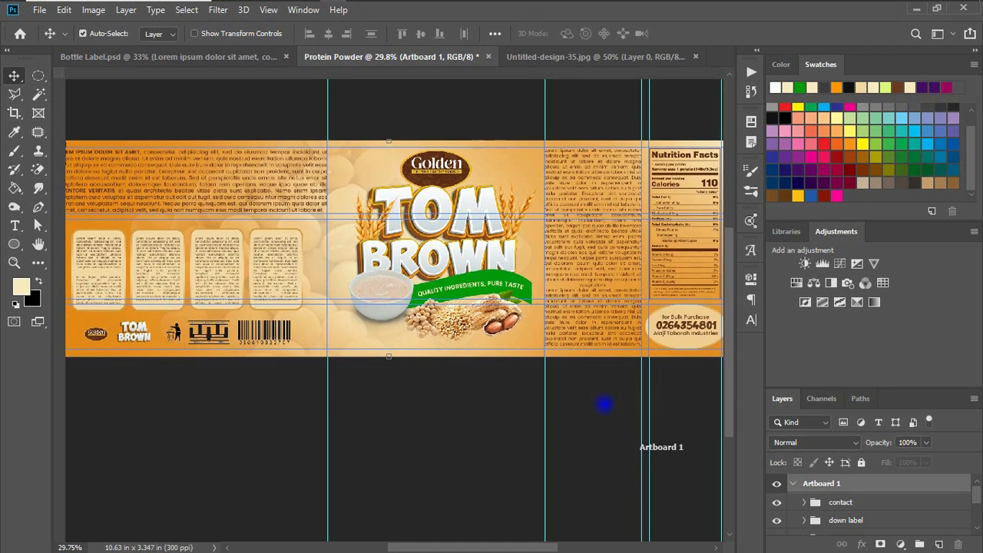
drag(604, 405, 606, 395)
key(ctrl+r)
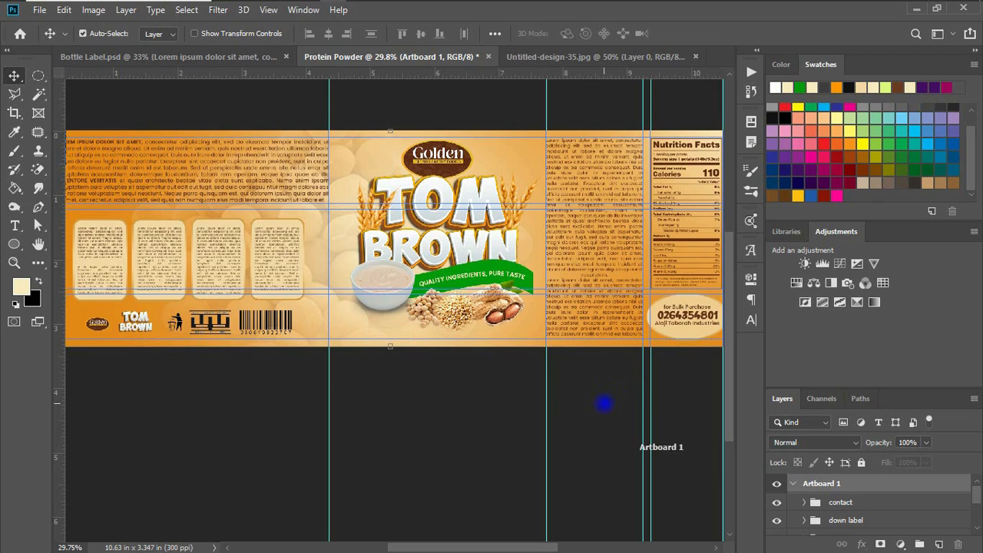